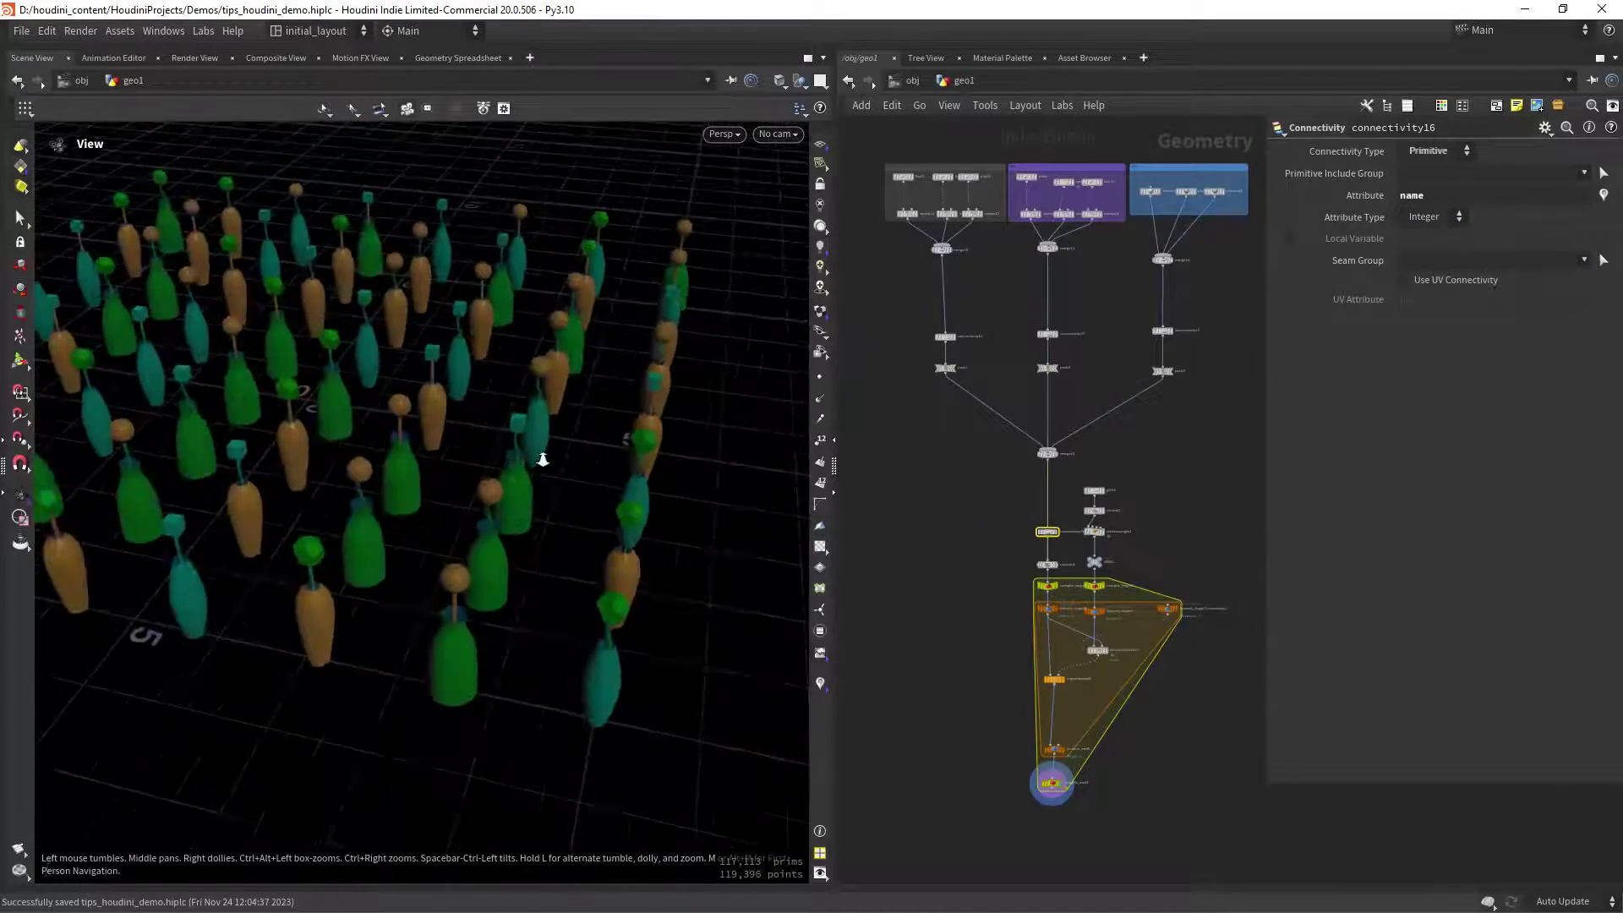
Examine the scattered grid of vases and flowers from close up and from a distance
{"action": "right_click_drag", "start_coordinate": [542, 459], "coordinate": [504, 529]}
{"action": "left_click_drag", "start_coordinate": [504, 529], "coordinate": [493, 522]}
{"action": "right_click_drag", "start_coordinate": [492, 521], "coordinate": [474, 520]}
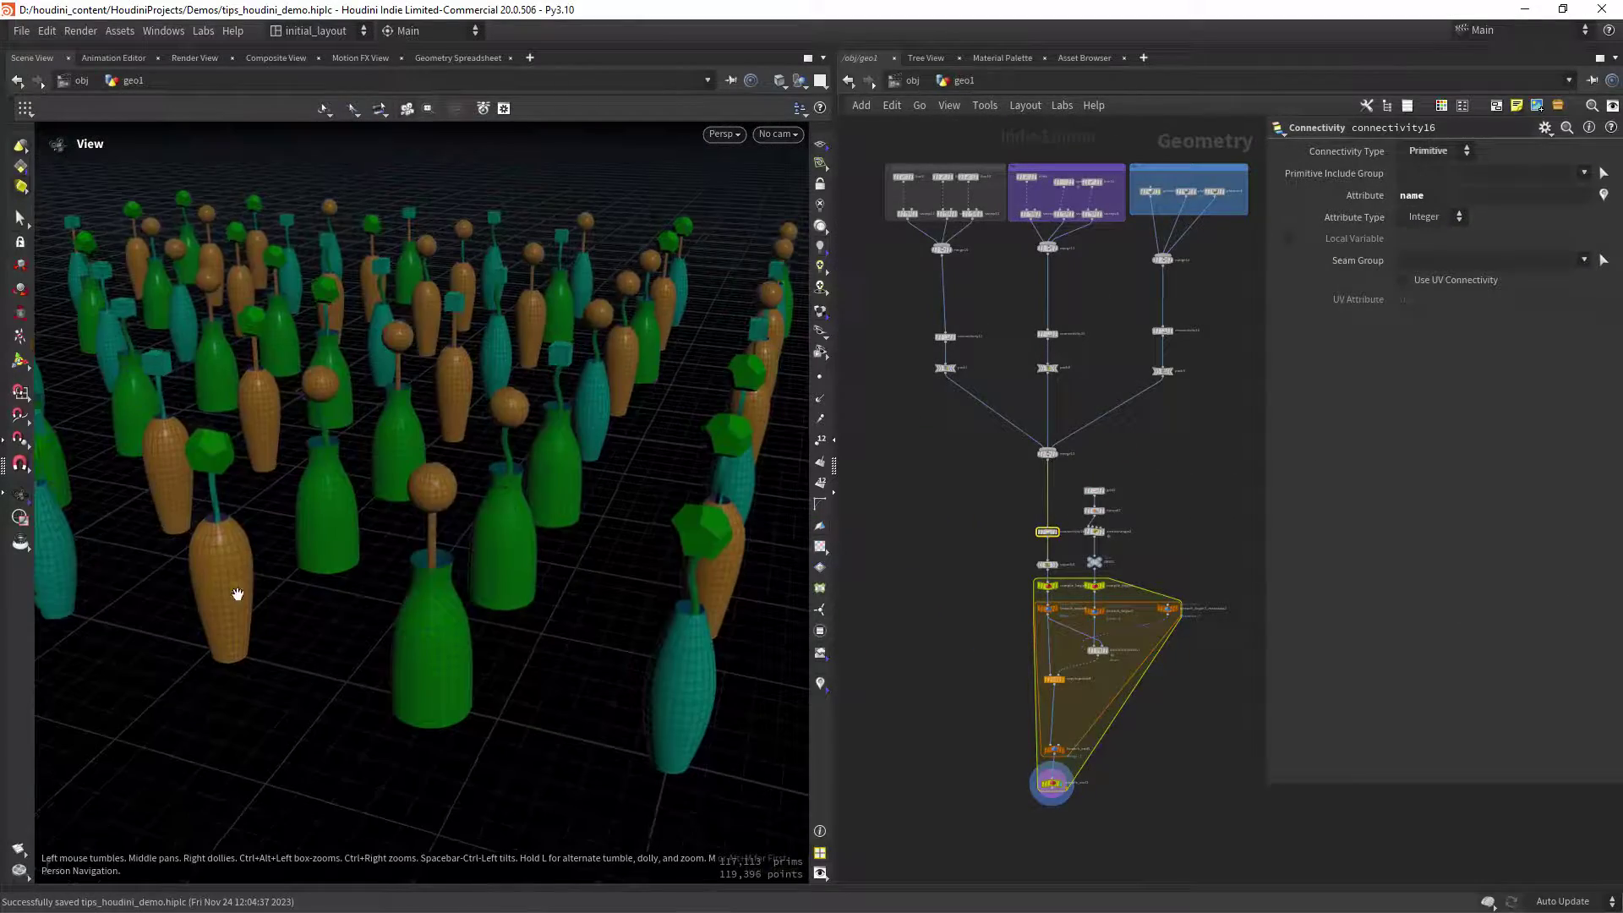
{"action": "left_click_drag", "start_coordinate": [526, 575], "coordinate": [411, 555]}
{"action": "right_click_drag", "start_coordinate": [411, 555], "coordinate": [488, 484]}
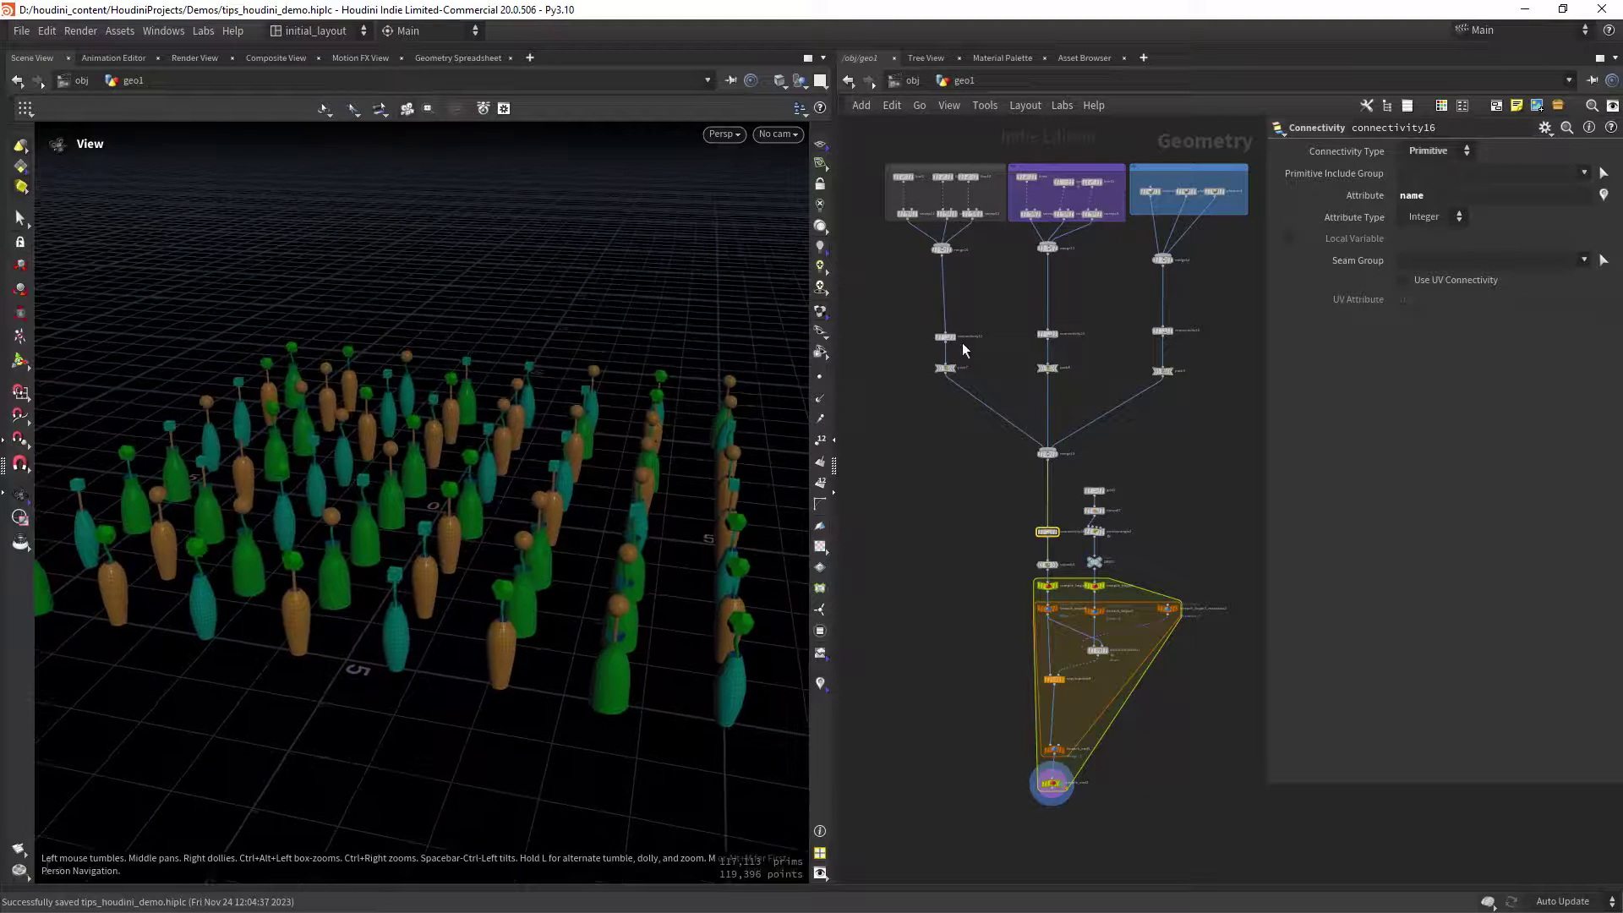
Display each of the three vase sweep nodes in turn, followed by their combined merge10 output
{"action": "scroll", "coordinate": [961, 343], "scroll_direction": "up", "scroll_amount": 6}
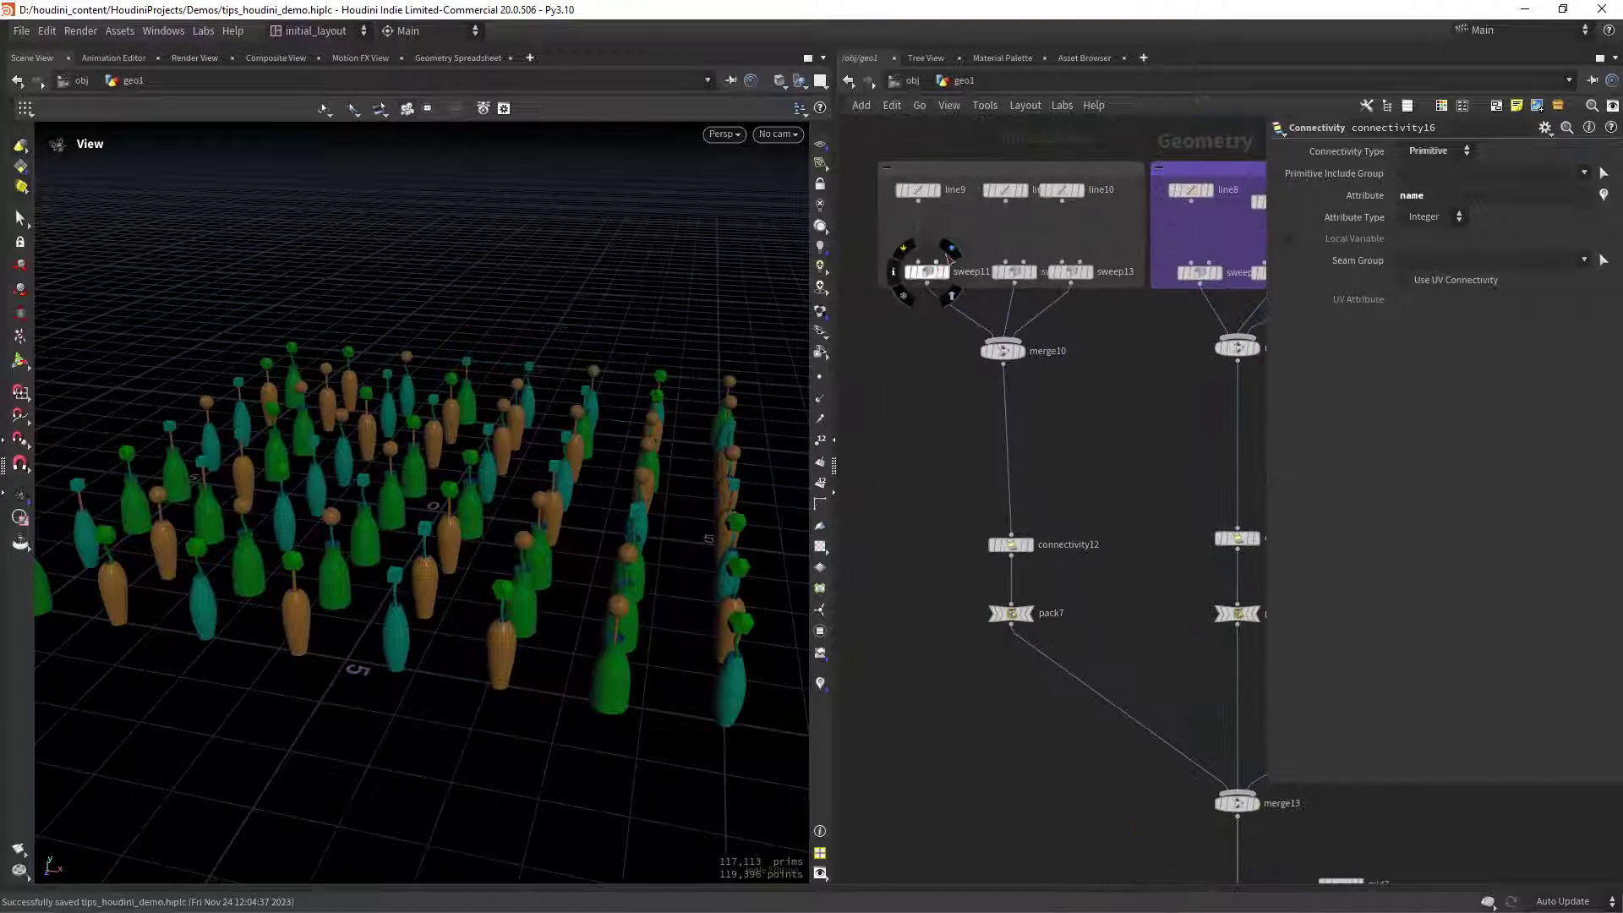
{"action": "left_click", "coordinate": [948, 254]}
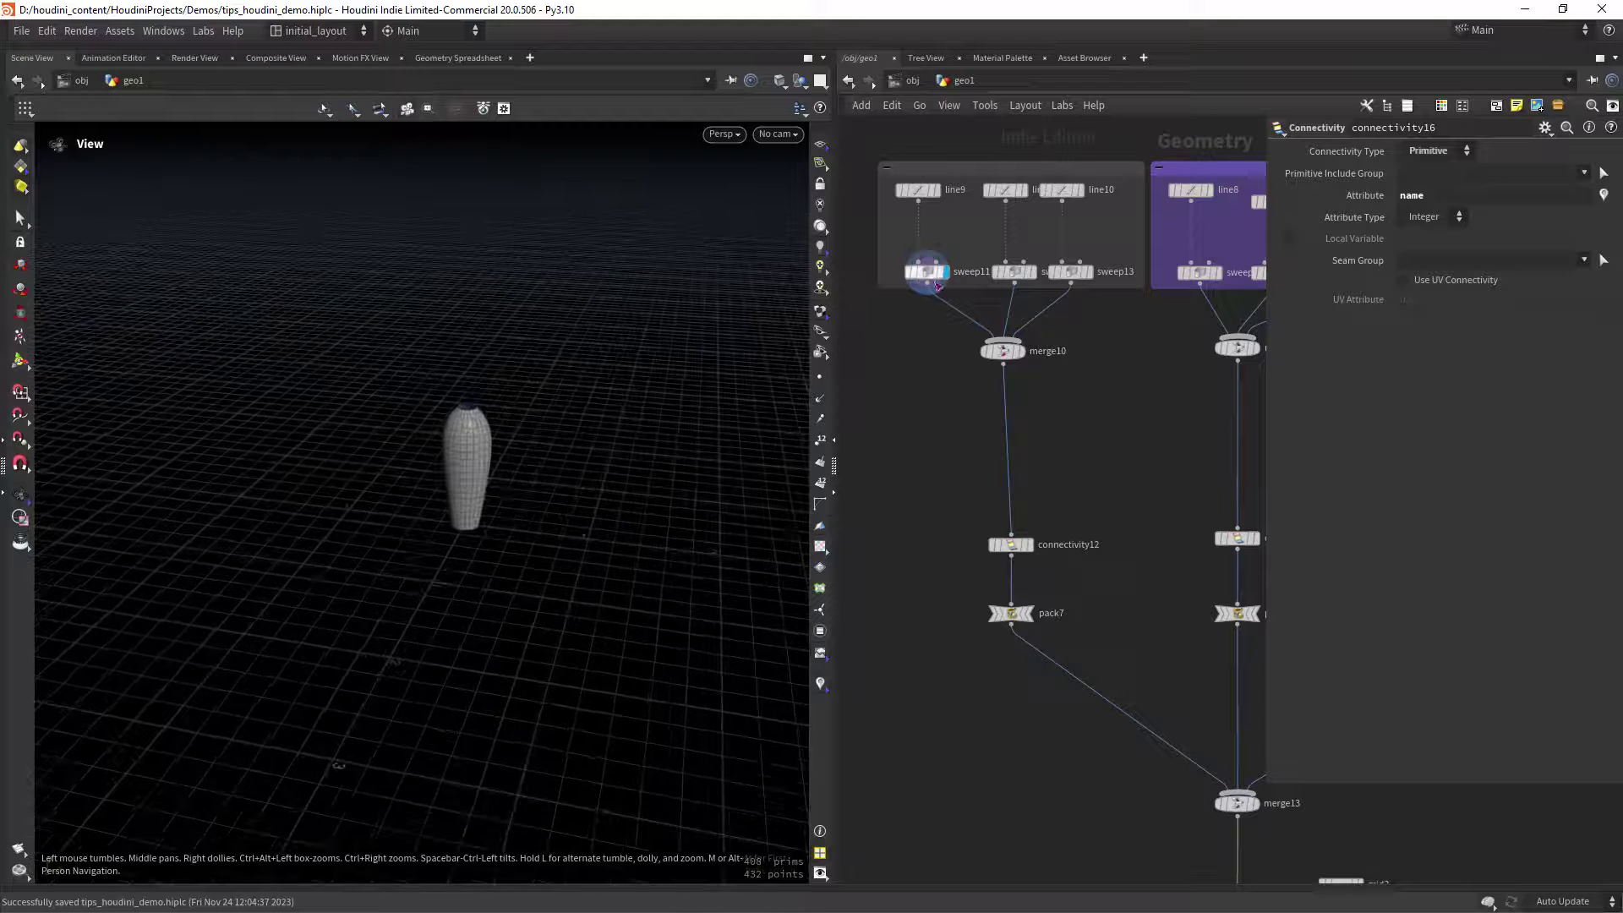
{"action": "left_click", "coordinate": [1035, 256]}
{"action": "left_click", "coordinate": [1100, 252]}
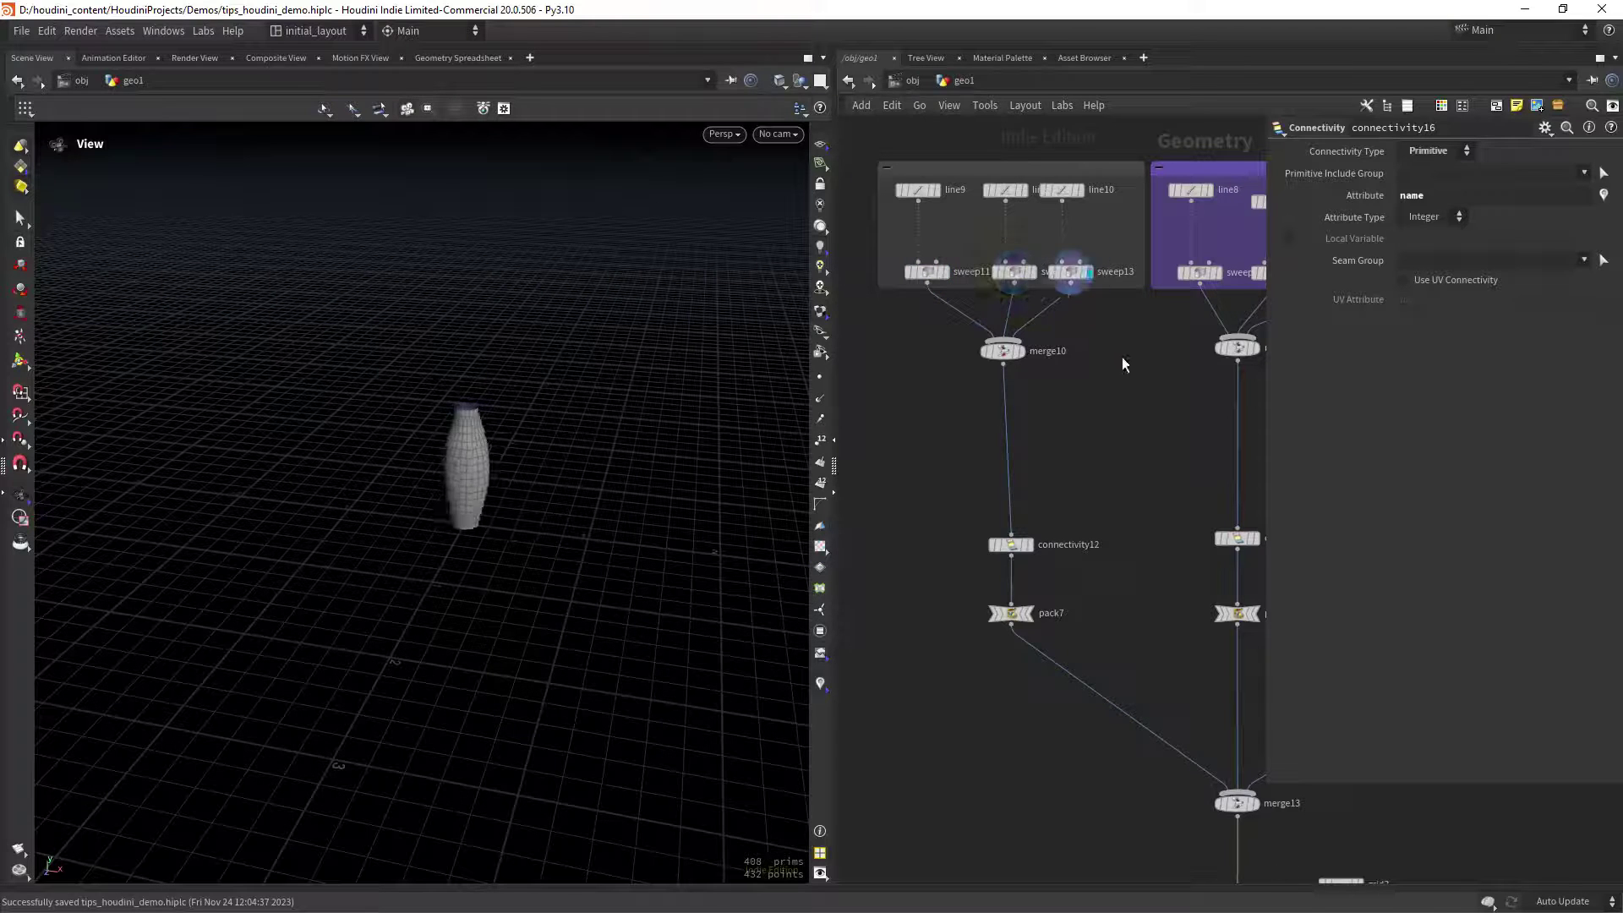
{"action": "left_click", "coordinate": [1029, 334]}
Display connectivity12 and pack7 below the vase merge and review their attribute parameters
{"action": "middle_click_drag", "start_coordinate": [1062, 429], "coordinate": [1032, 359]}
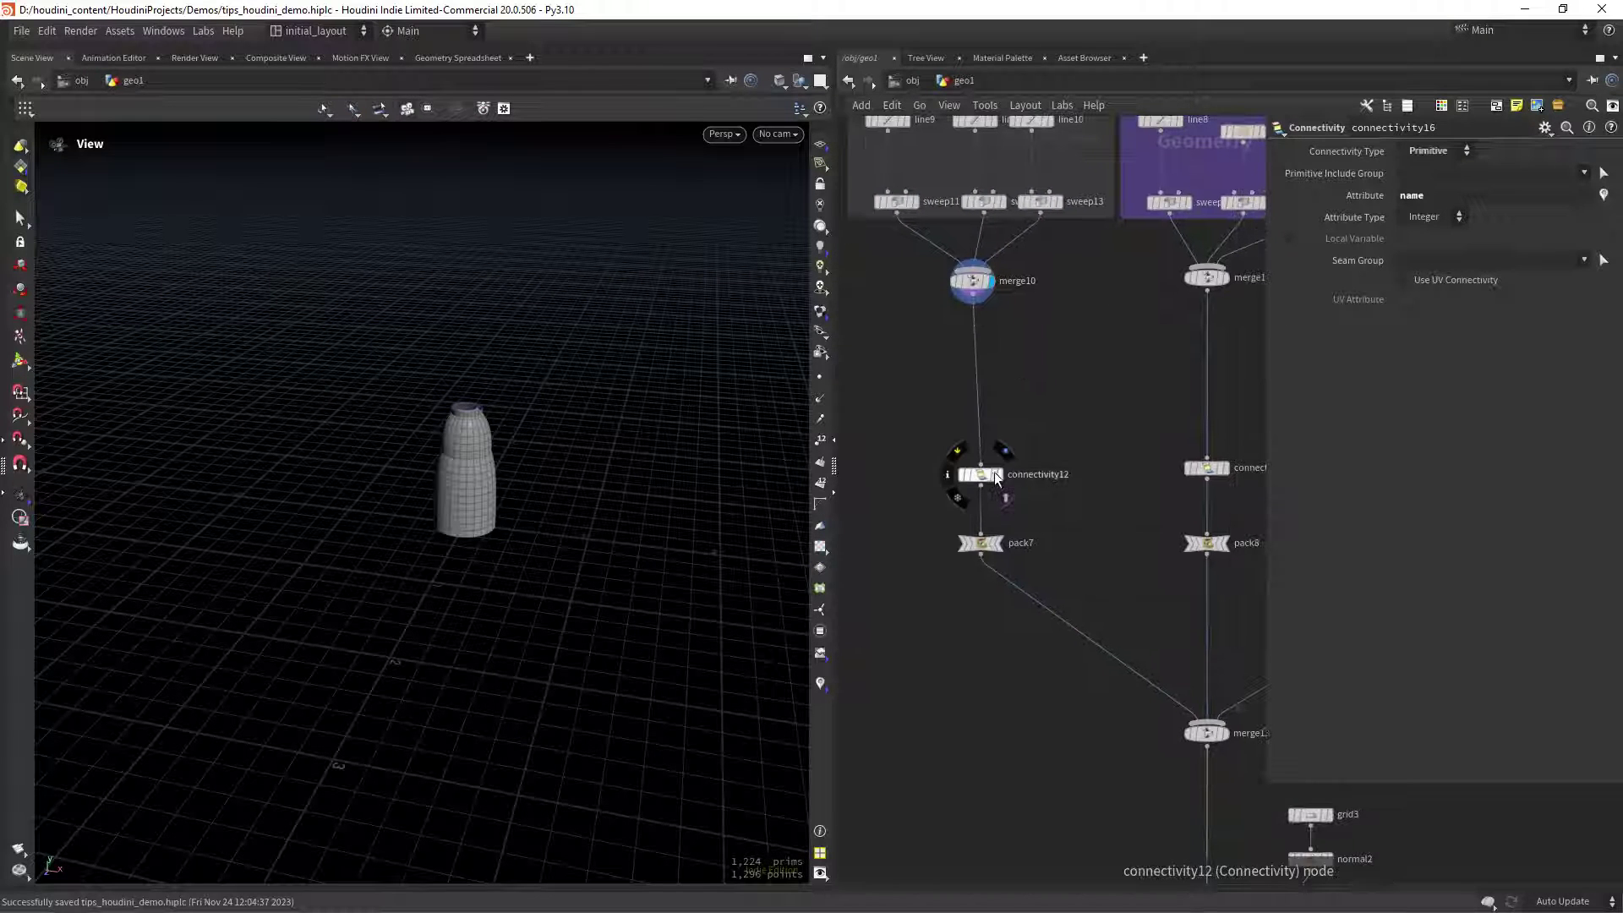
{"action": "left_click", "coordinate": [989, 475]}
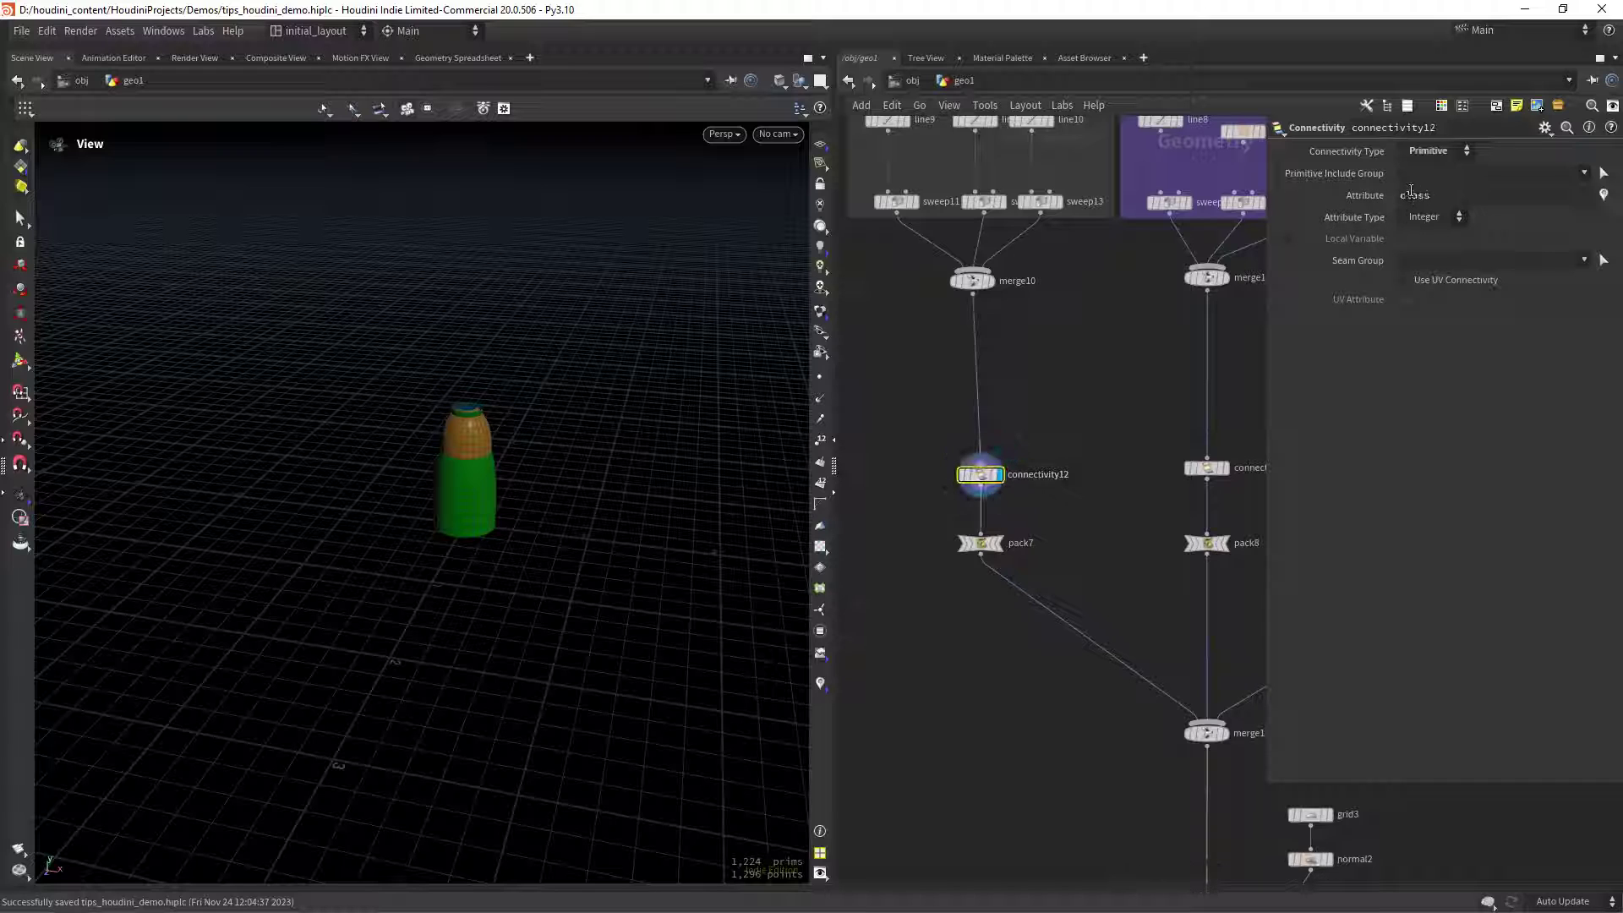
{"action": "middle_click_drag", "start_coordinate": [1082, 525], "coordinate": [1064, 466]}
{"action": "left_click", "coordinate": [986, 471]}
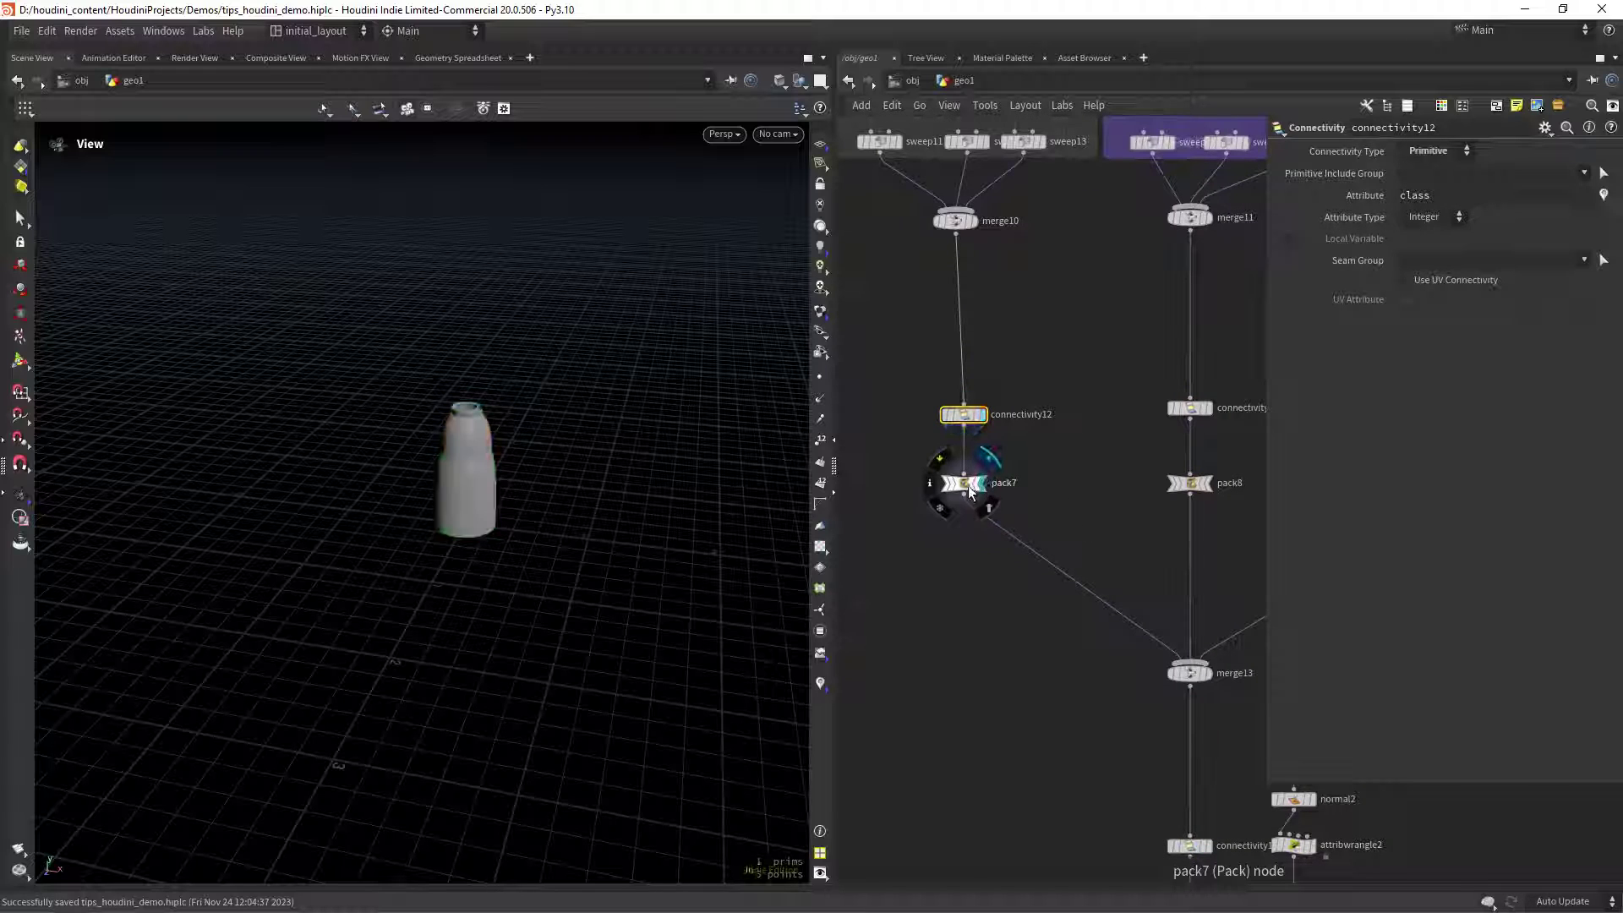
Display each of the three stem sweep nodes in the purple network box in turn
{"action": "middle_click_drag", "start_coordinate": [1067, 331], "coordinate": [919, 596]}
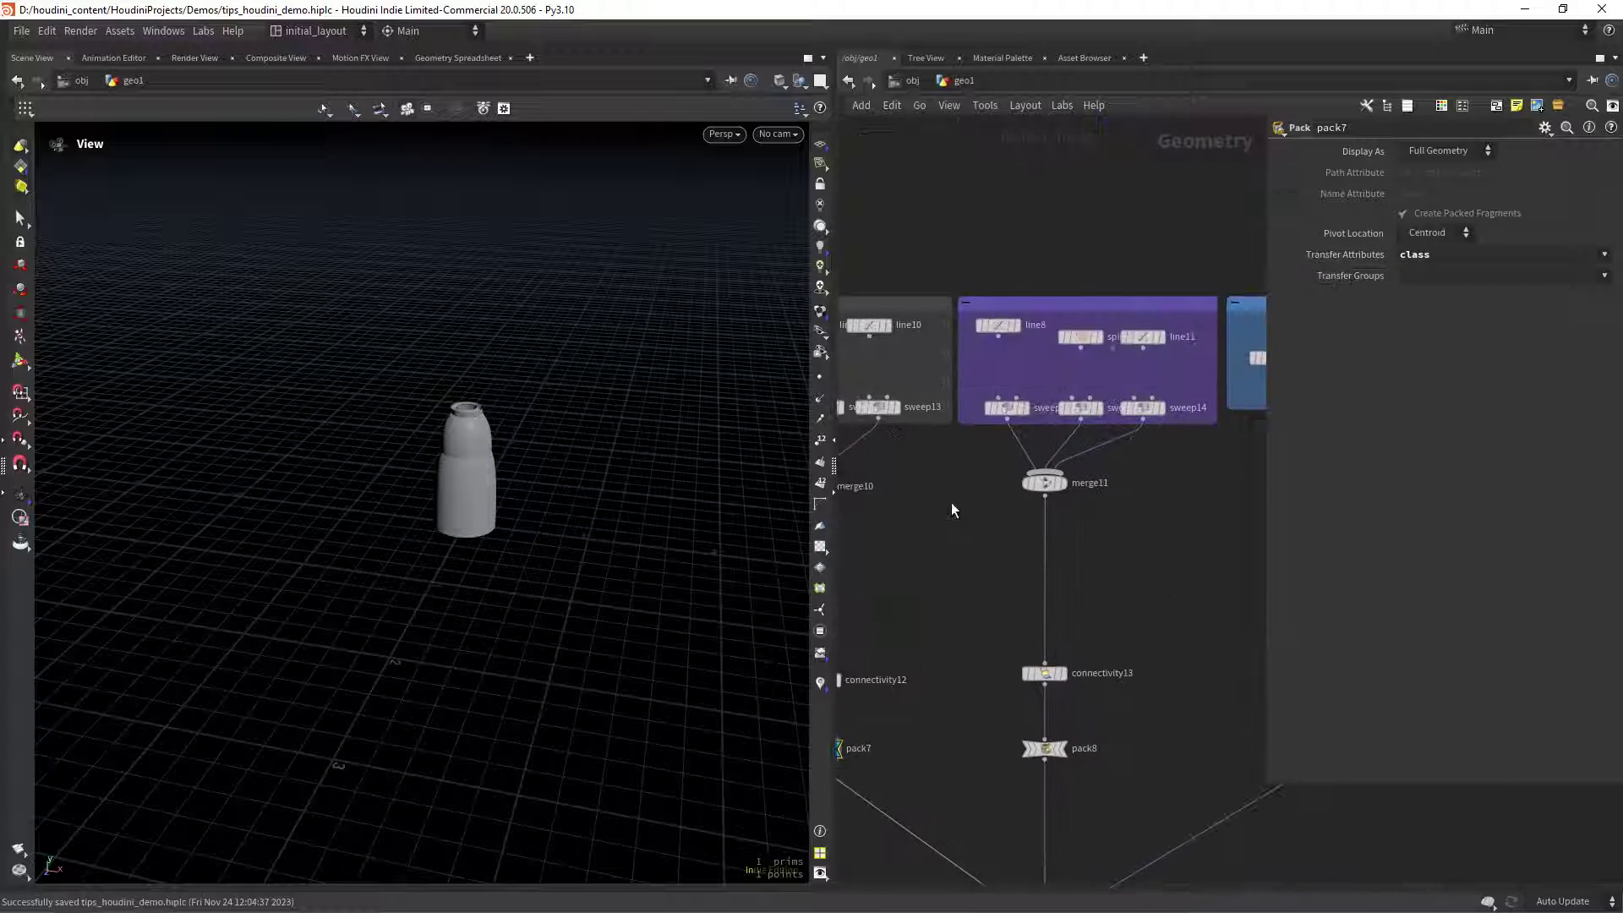
{"action": "left_click", "coordinate": [1029, 398]}
{"action": "middle_click_drag", "start_coordinate": [1029, 397], "coordinate": [966, 402]}
{"action": "left_click", "coordinate": [1039, 401]}
{"action": "left_click", "coordinate": [1102, 399]}
Display each of the three flower-head nodes in the blue network box in turn
{"action": "middle_click_drag", "start_coordinate": [1137, 637], "coordinate": [913, 548]}
{"action": "left_click", "coordinate": [1005, 261]}
{"action": "left_click", "coordinate": [1085, 254]}
{"action": "left_click", "coordinate": [1149, 256]}
Display merge13, which combines the packed vases, stems and flower heads, and view it closer
{"action": "scroll", "coordinate": [1096, 549], "scroll_direction": "down", "scroll_amount": 6}
{"action": "middle_click_drag", "start_coordinate": [1038, 665], "coordinate": [1087, 569]}
{"action": "scroll", "coordinate": [1058, 561], "scroll_direction": "up", "scroll_amount": 6}
{"action": "left_click", "coordinate": [987, 528]}
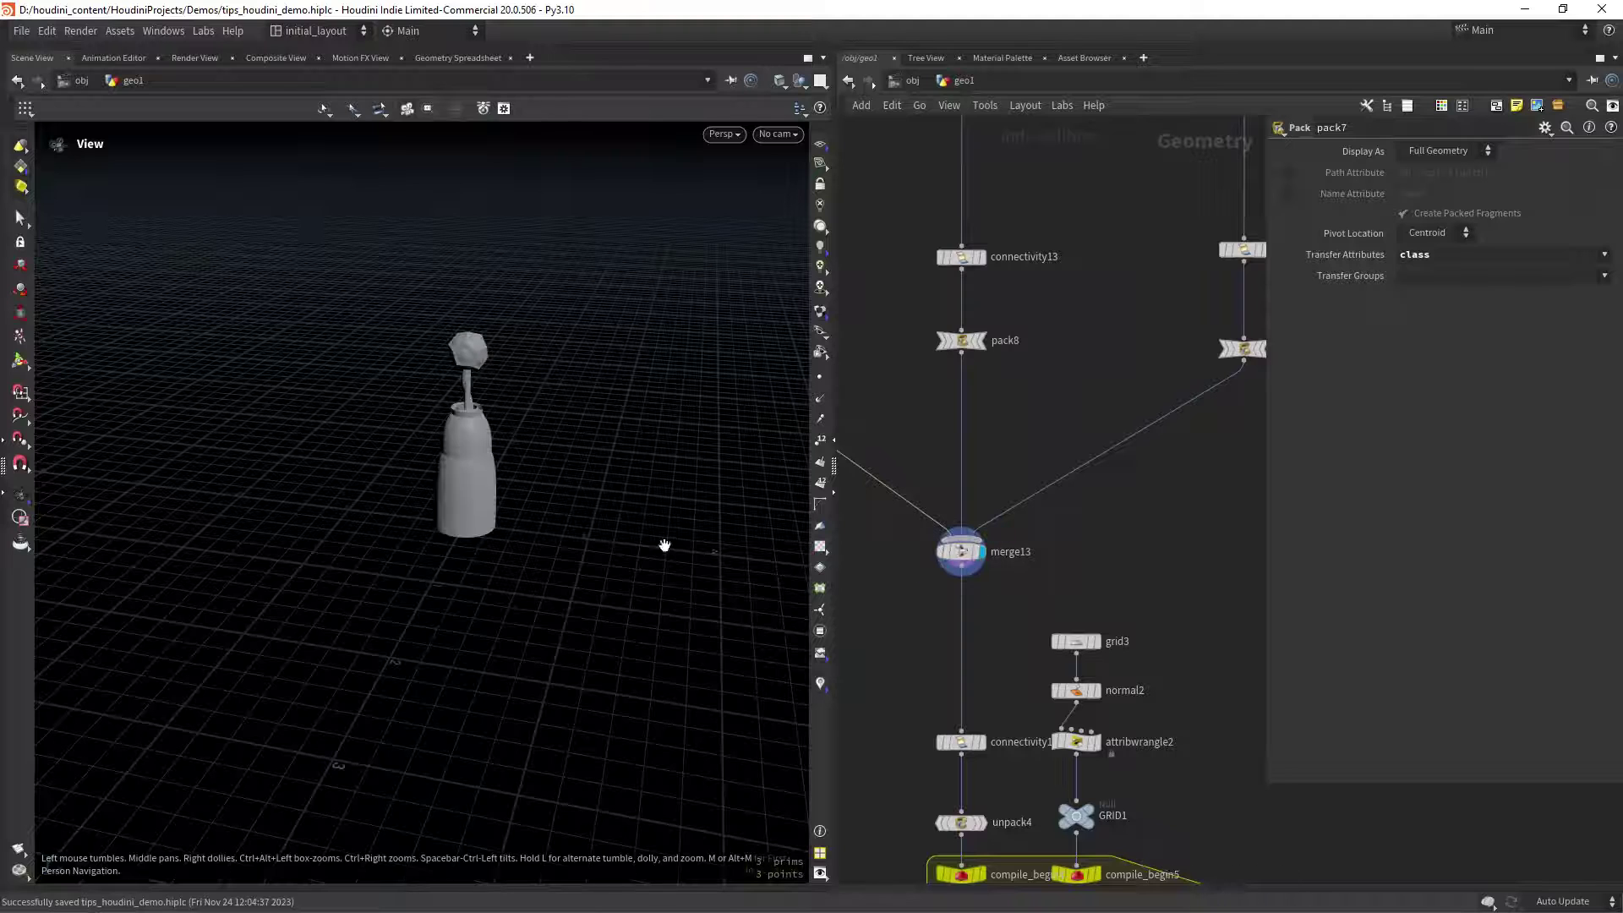
{"action": "scroll", "coordinate": [518, 503], "scroll_direction": "up", "scroll_amount": 3}
Display connectivity16 and check its class and name attributes in the geometry spreadsheet before returning to the scene view
{"action": "middle_click_drag", "start_coordinate": [971, 664], "coordinate": [979, 467]}
{"action": "left_click", "coordinate": [980, 547]}
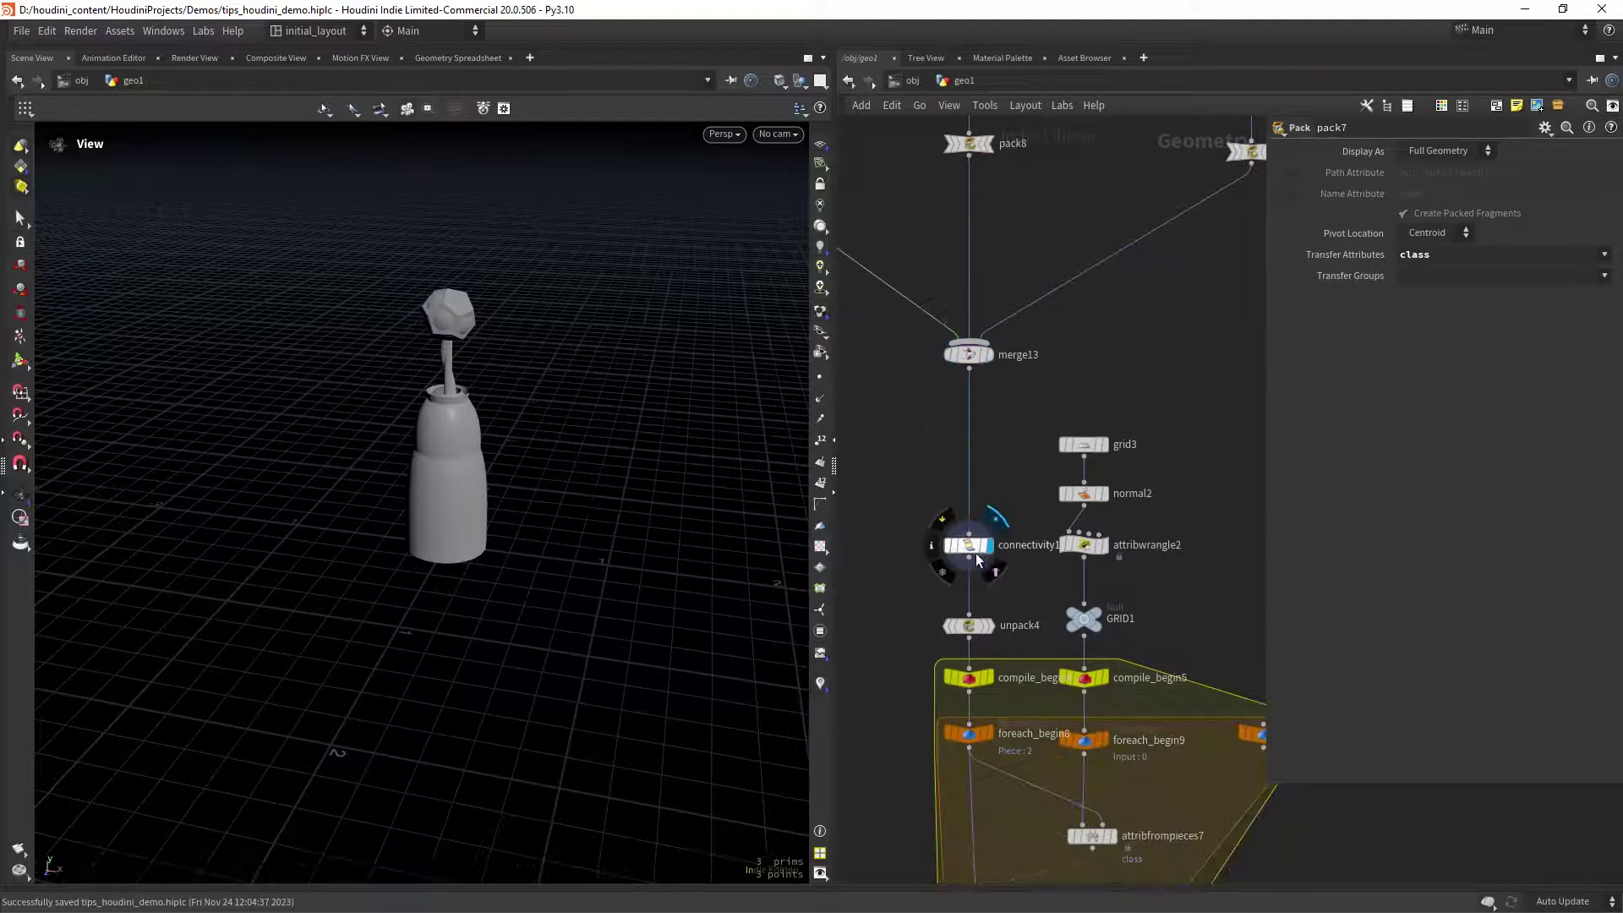
{"action": "middle_click_drag", "start_coordinate": [1208, 329], "coordinate": [1203, 281]}
{"action": "left_click", "coordinate": [457, 57]}
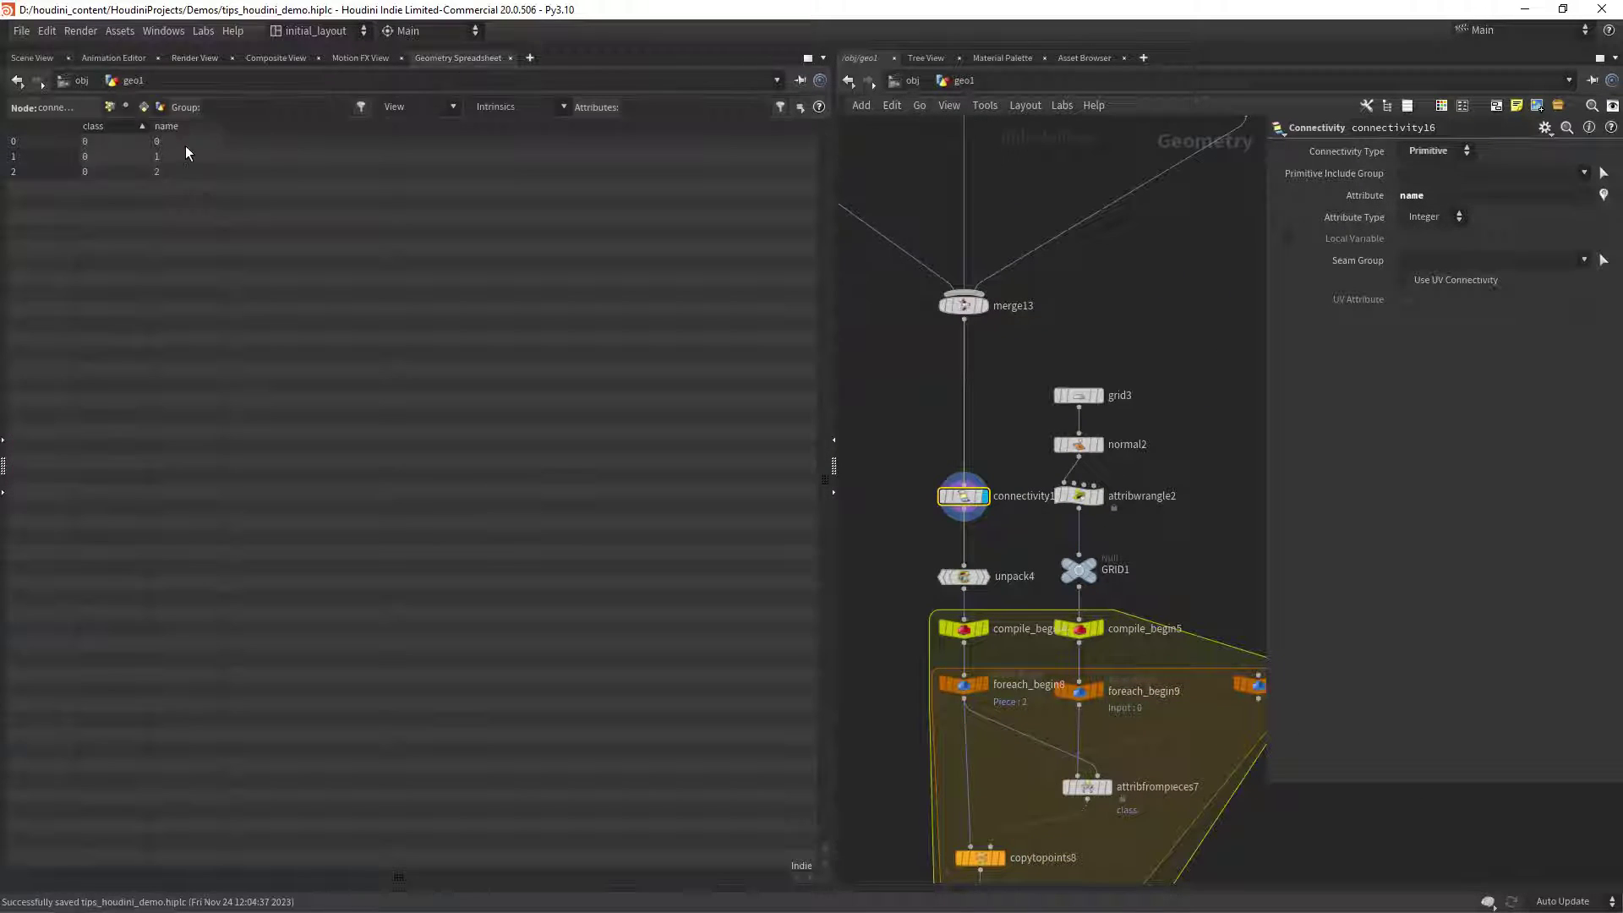
{"action": "left_click", "coordinate": [31, 58]}
Display the unpack4 result and open its parameters to review the transferred name attribute
{"action": "scroll", "coordinate": [1013, 394], "scroll_direction": "down", "scroll_amount": 3}
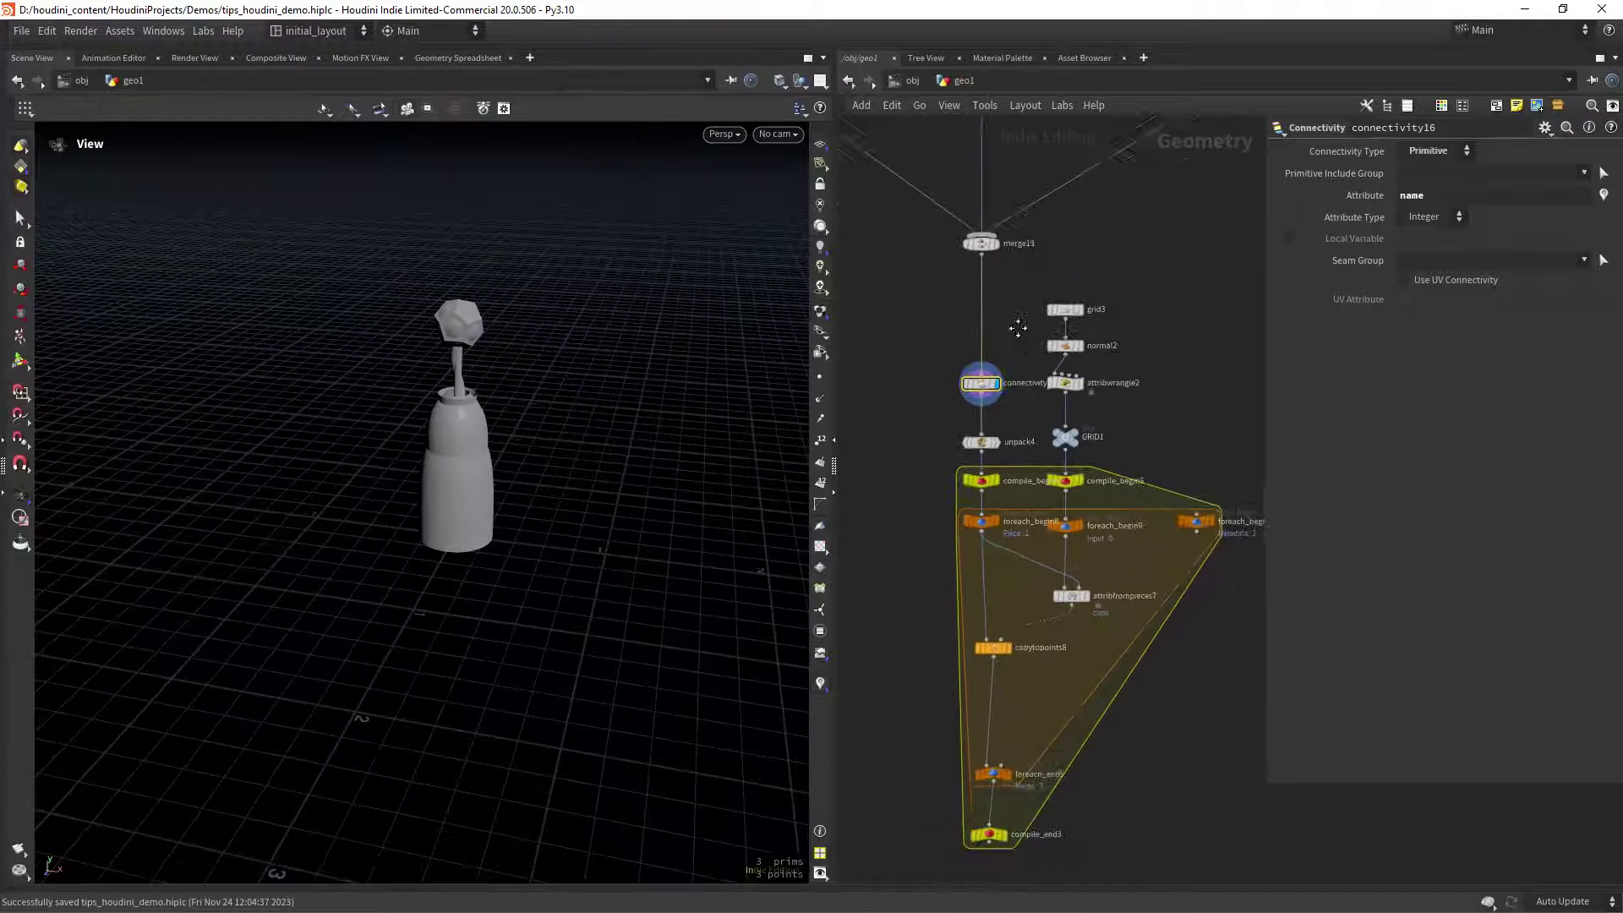
{"action": "scroll", "coordinate": [987, 424], "scroll_direction": "up", "scroll_amount": 4}
{"action": "left_click", "coordinate": [990, 440]}
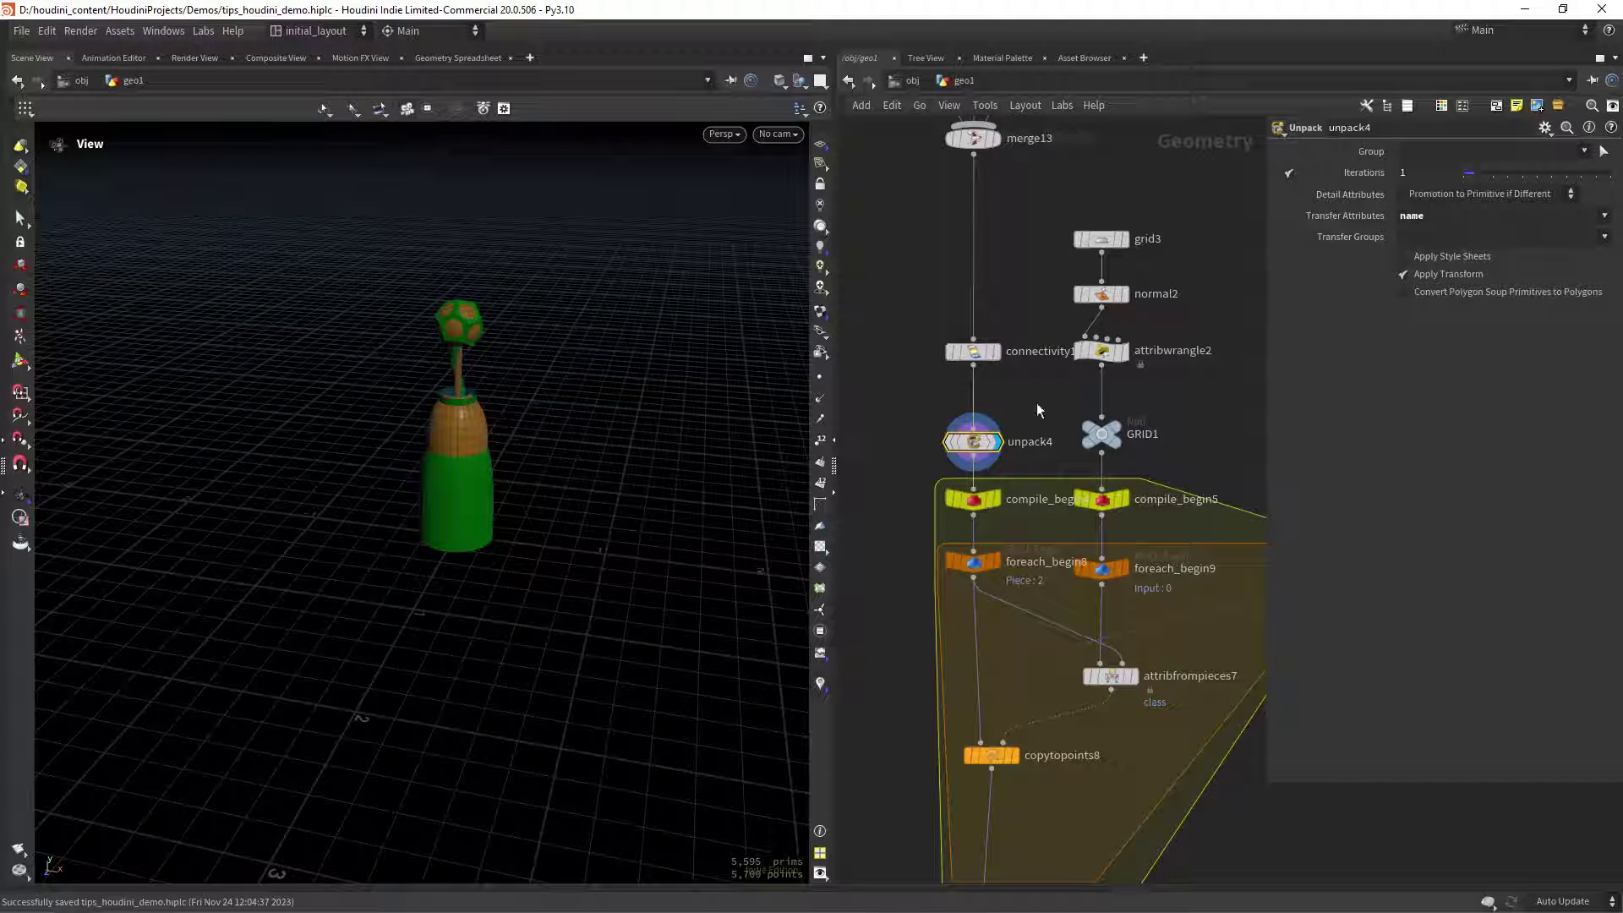
Display the foreach_begin8 output, reset its cached pass, and view the vase piece up close
{"action": "middle_click_drag", "start_coordinate": [1019, 664], "coordinate": [990, 477]}
{"action": "left_click", "coordinate": [977, 680]}
{"action": "left_click", "coordinate": [985, 374]}
{"action": "left_click", "coordinate": [1428, 195]}
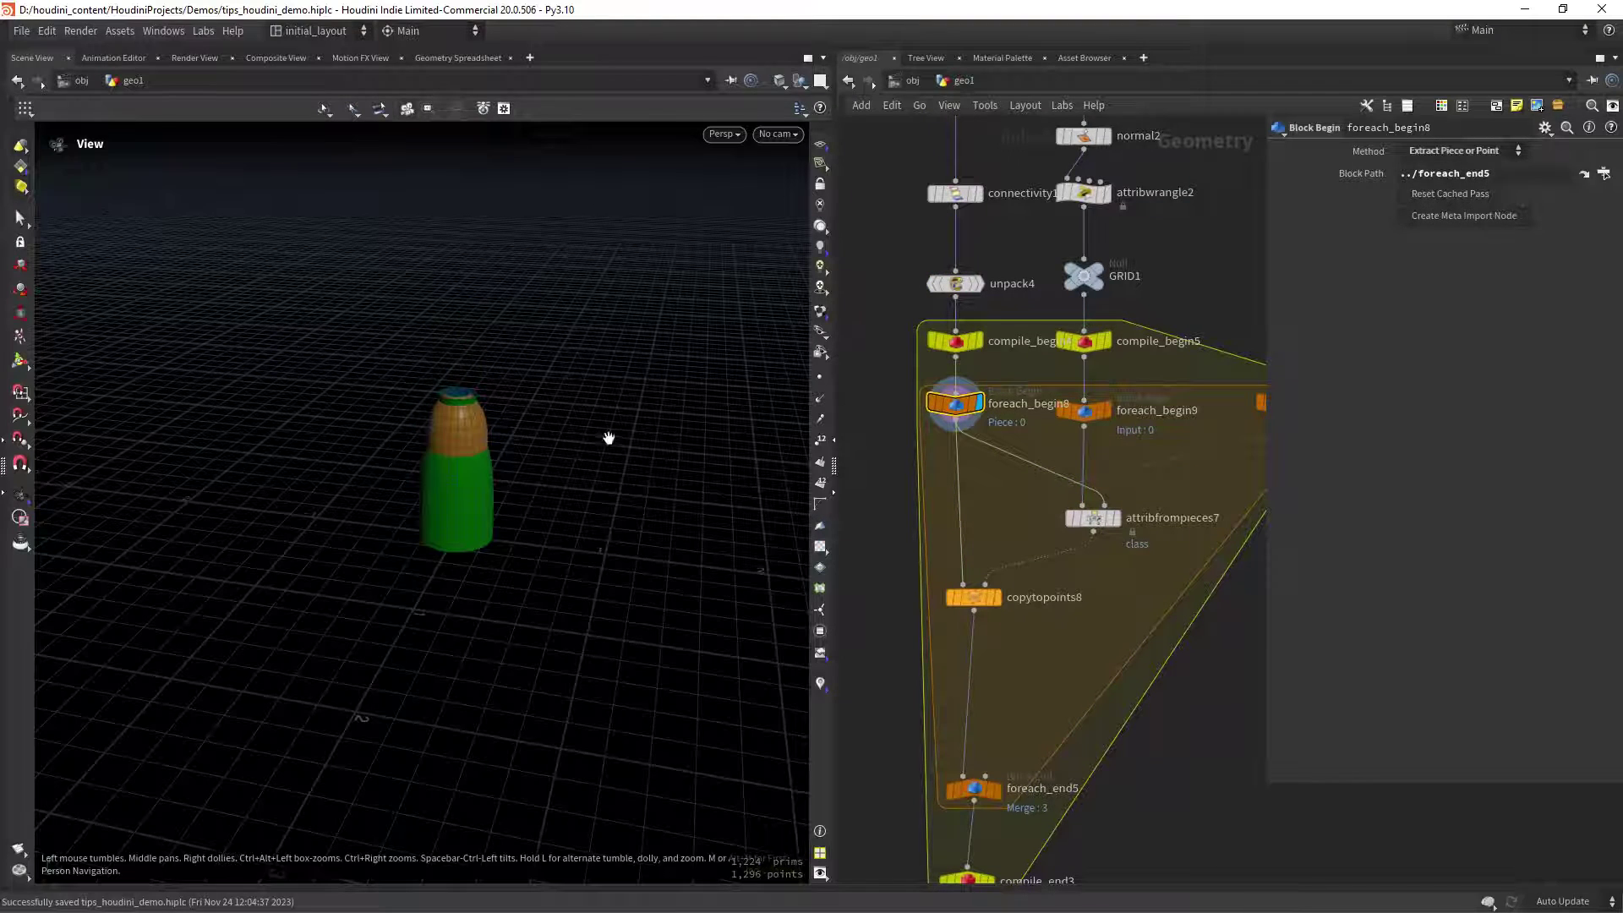
{"action": "scroll", "coordinate": [609, 438], "scroll_direction": "up", "scroll_amount": 10}
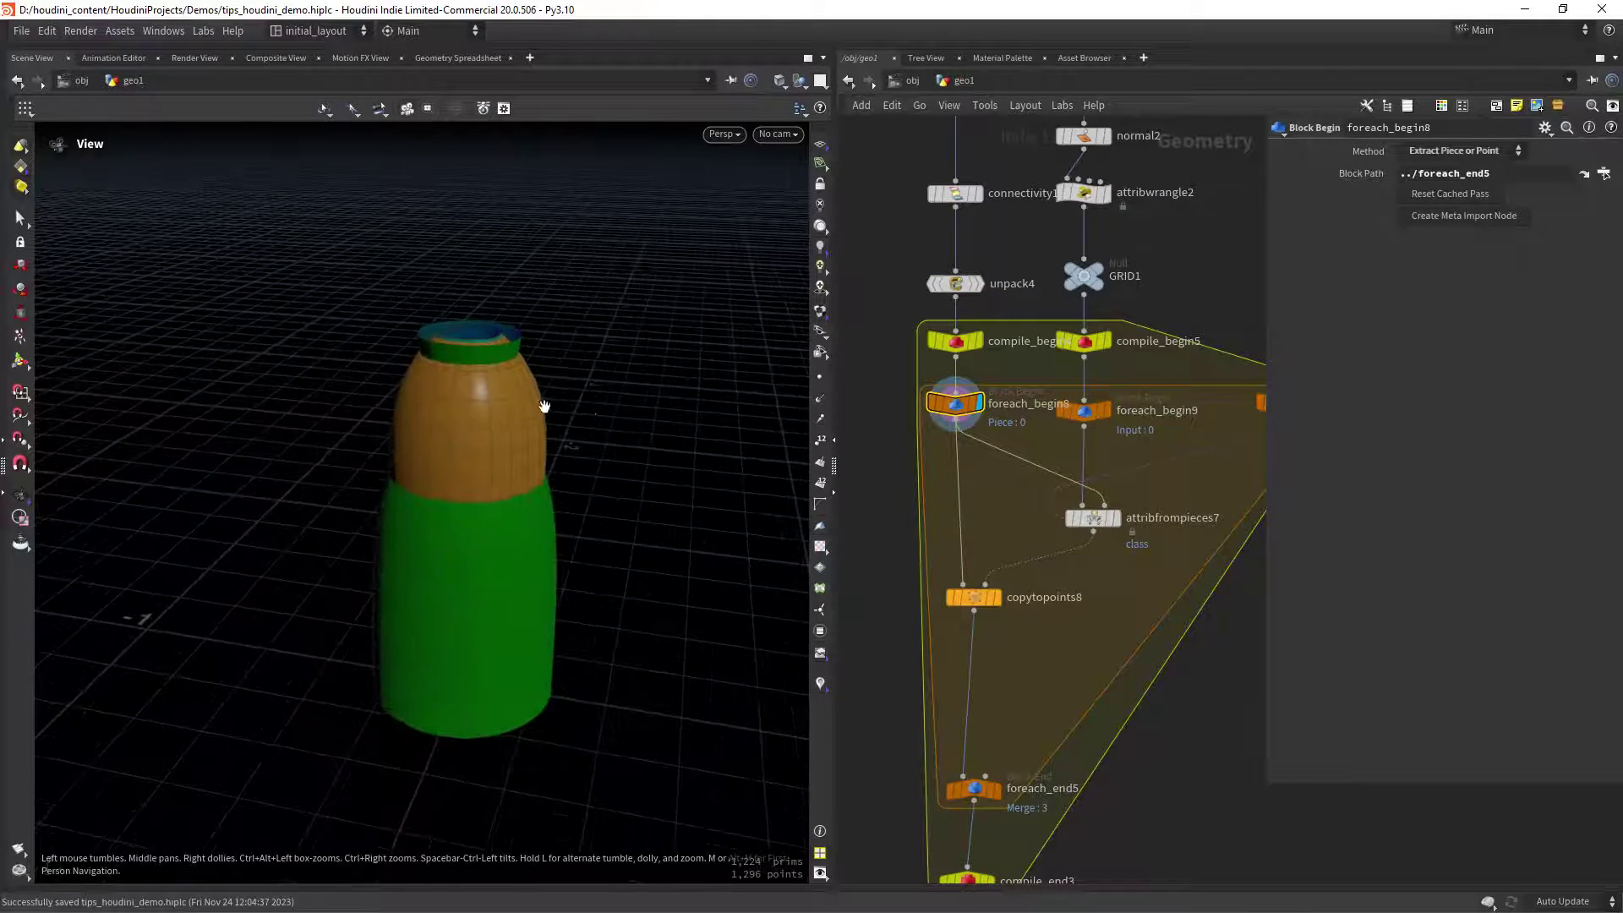
{"action": "left_click_drag", "start_coordinate": [709, 465], "coordinate": [655, 505]}
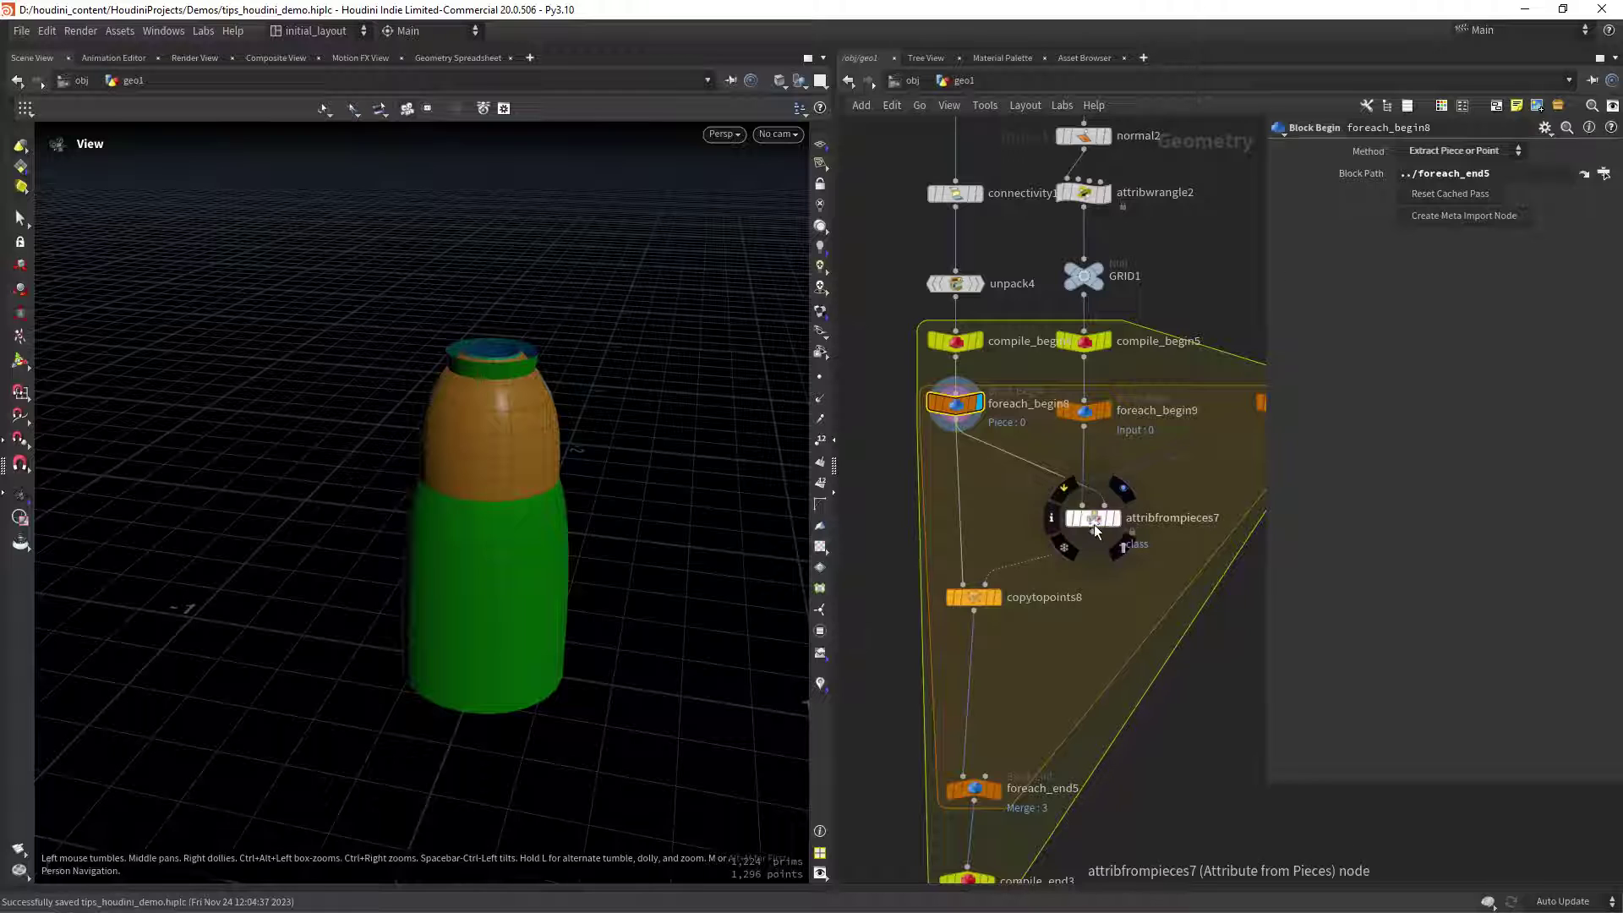
Open the attribfrompieces7 parameters and display the vases copied onto the grid by copytopoints8
{"action": "left_click", "coordinate": [1094, 519]}
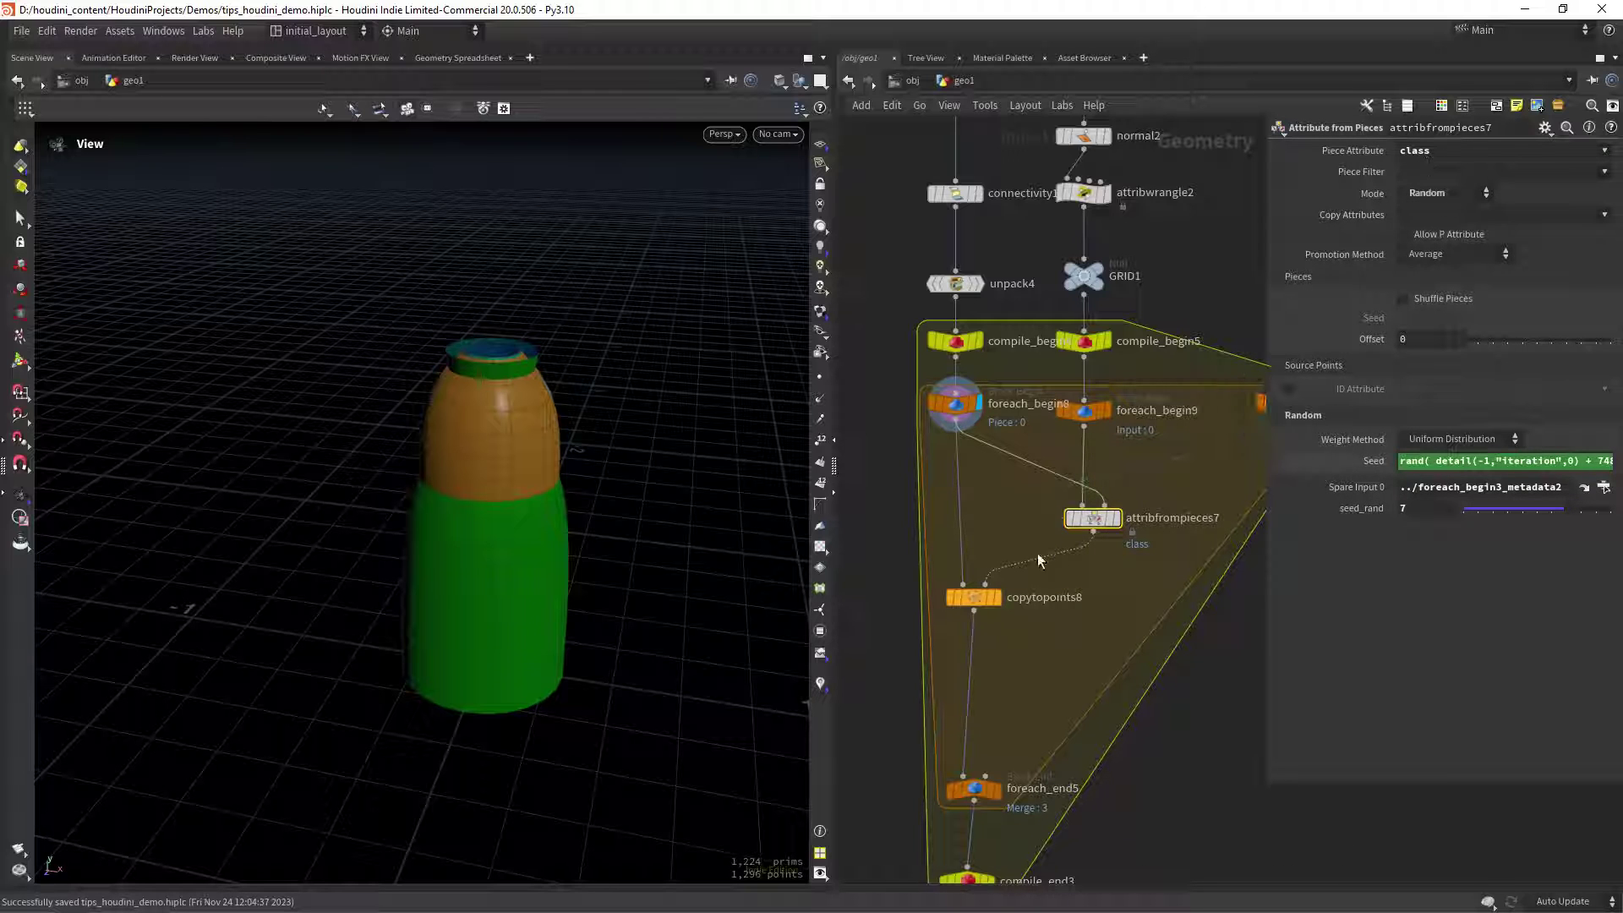
{"action": "left_click", "coordinate": [1117, 518]}
{"action": "left_click", "coordinate": [997, 597]}
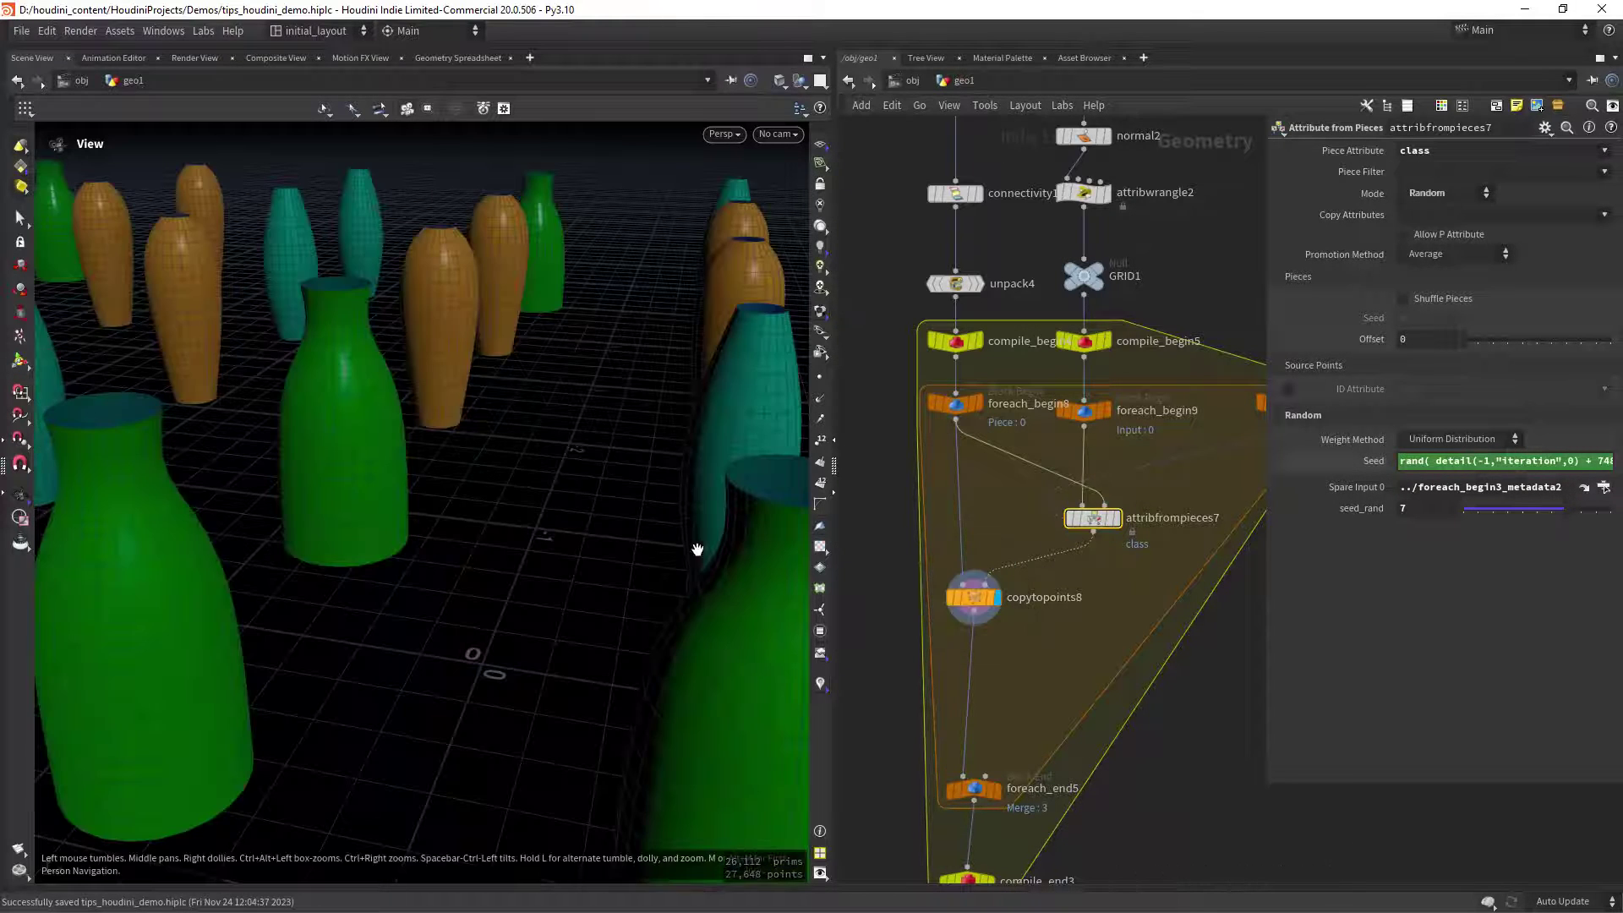
{"action": "right_click_drag", "start_coordinate": [697, 549], "coordinate": [548, 646]}
Widen the parameter area to read the full Seed expression of attribfrompieces7, and restore its width
{"action": "left_click_drag", "start_coordinate": [1266, 418], "coordinate": [992, 443]}
{"action": "left_click_drag", "start_coordinate": [1386, 509], "coordinate": [1485, 534]}
{"action": "left_click_drag", "start_coordinate": [992, 493], "coordinate": [1267, 502]}
Display the merged foreach_end5 result and open its parameters to review the name piece attribute
{"action": "middle_click_drag", "start_coordinate": [1041, 699], "coordinate": [1057, 532]}
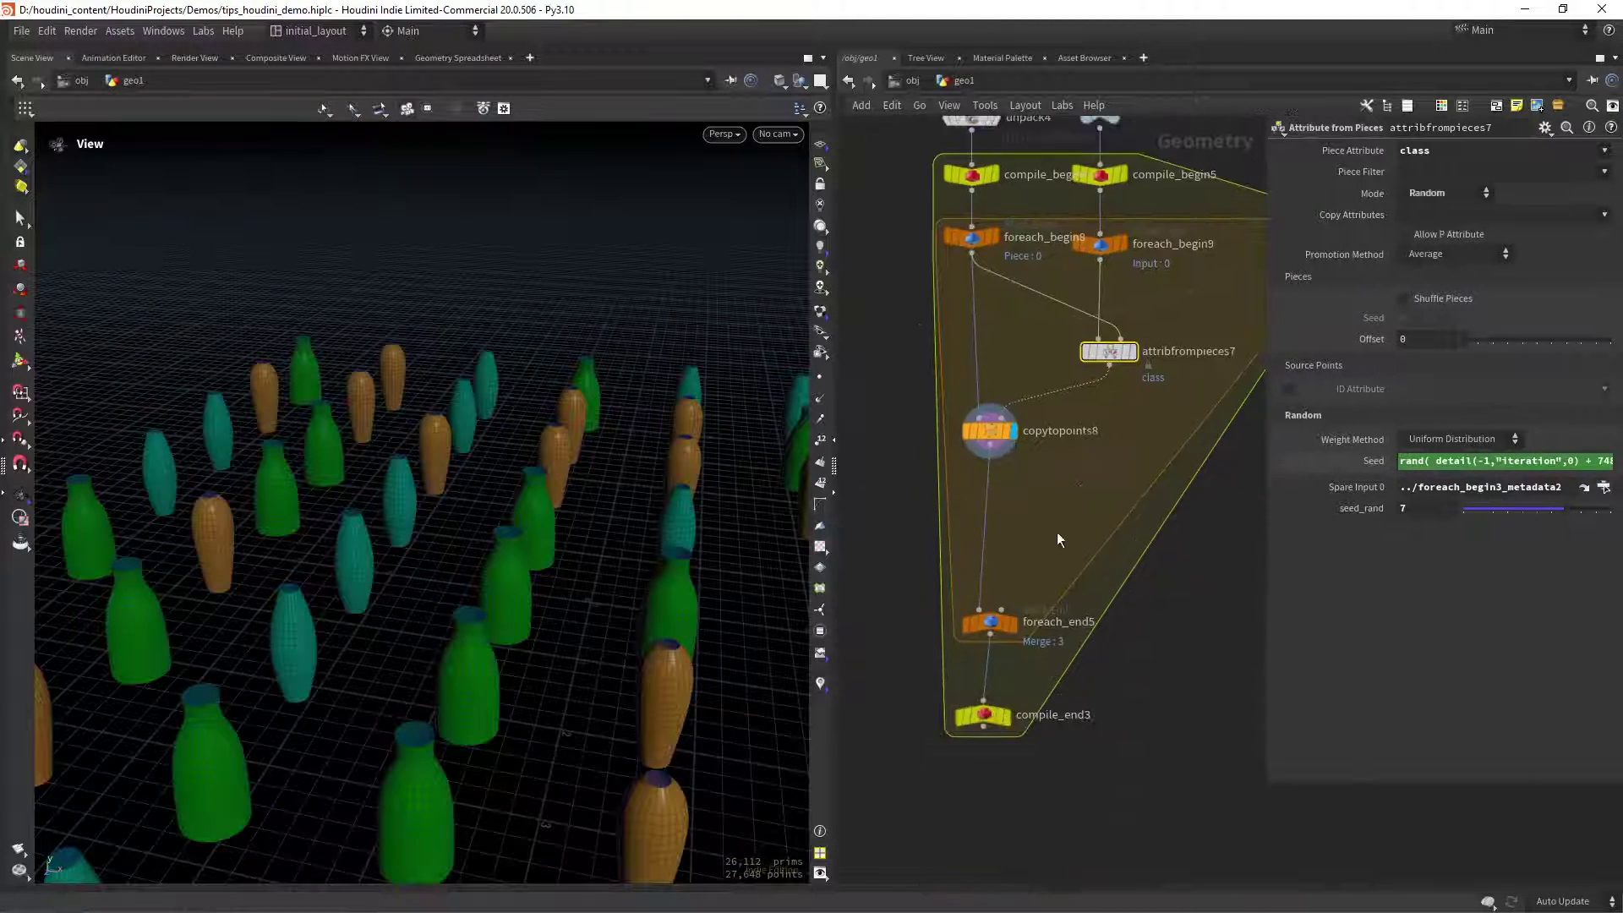
{"action": "left_click", "coordinate": [1019, 595]}
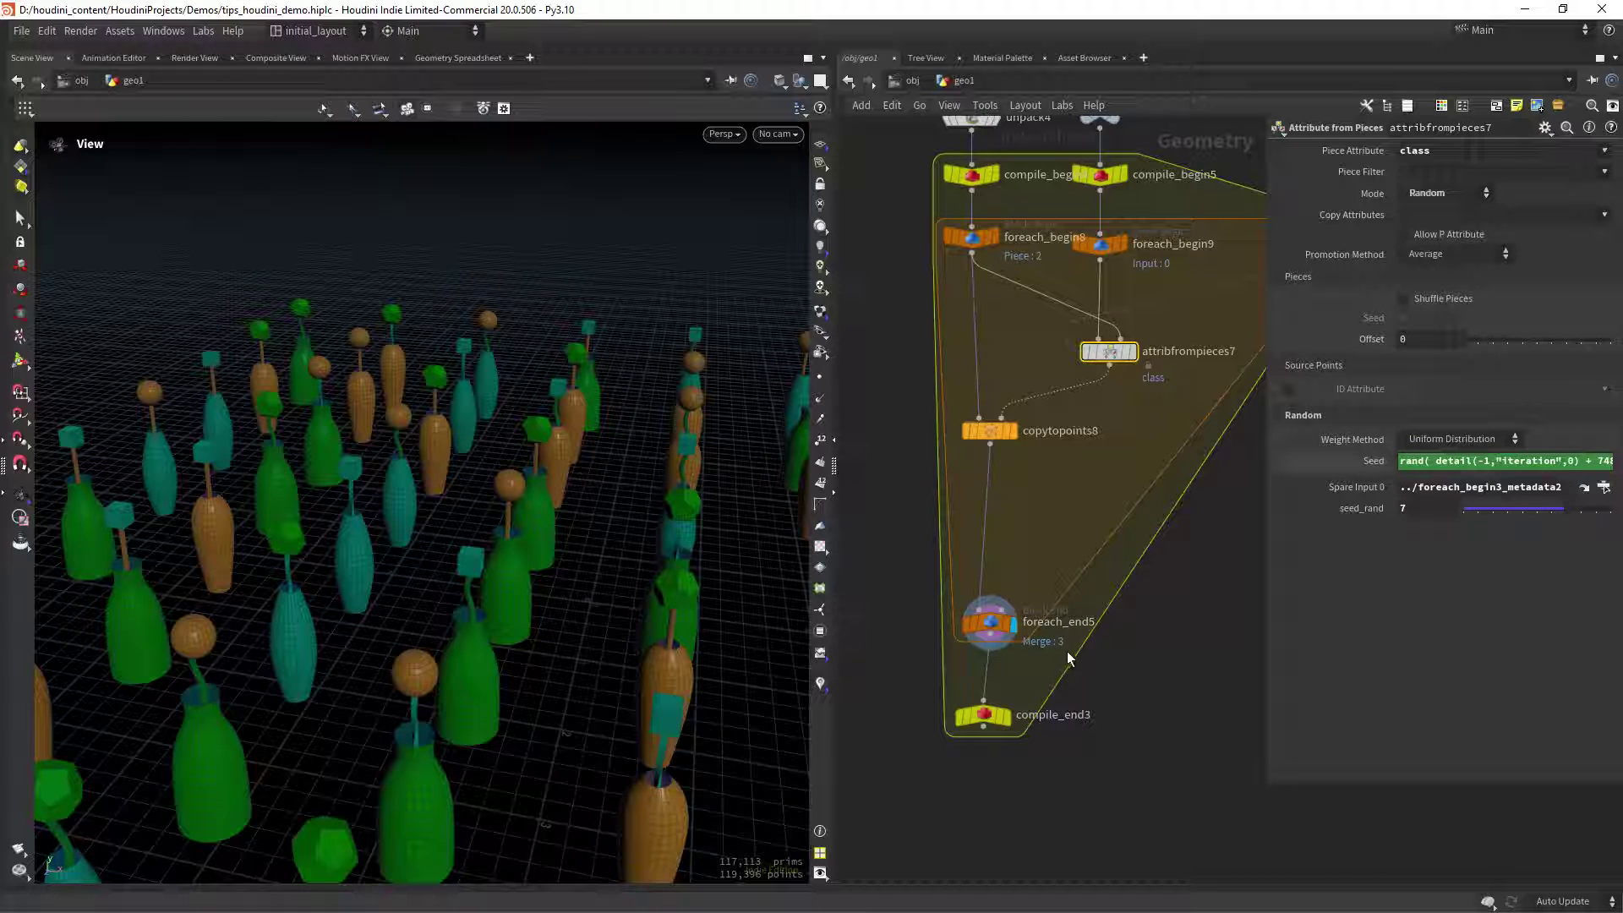
{"action": "left_click", "coordinate": [1015, 630]}
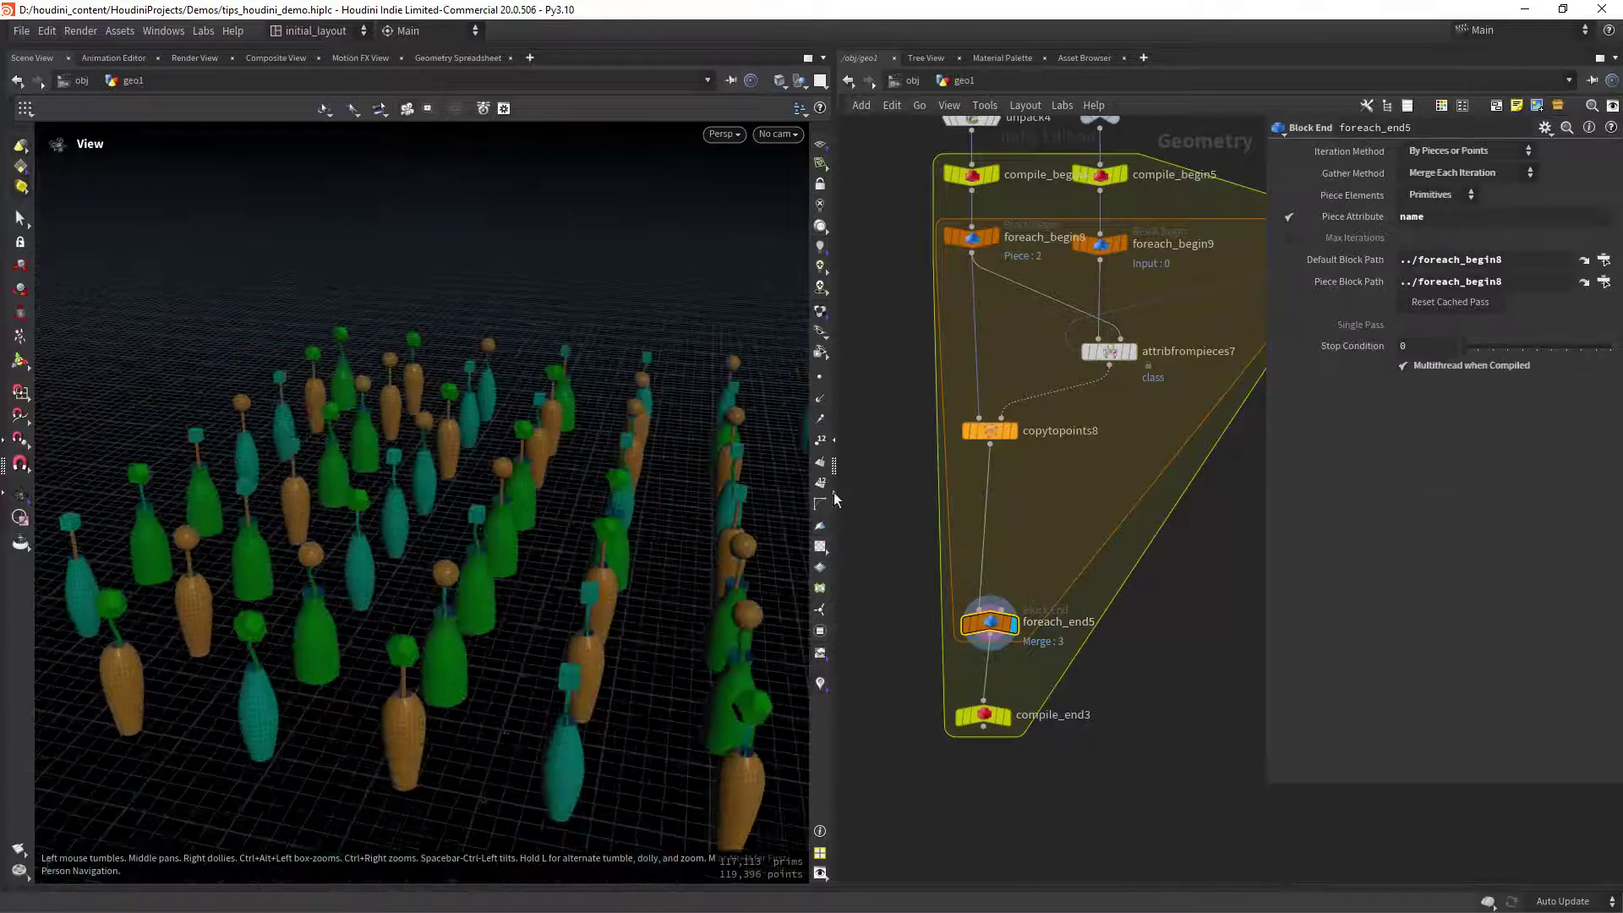
Try varying seed_rand on attribfrompieces7, ending at 7, and examine the vase and flower combinations
{"action": "left_click", "coordinate": [1109, 350]}
{"action": "mouse_move", "coordinate": [1560, 512]}
{"action": "left_mouse_down"}
{"action": "mouse_move", "coordinate": [1482, 531]}
{"action": "mouse_move", "coordinate": [1570, 535]}
{"action": "left_mouse_up"}
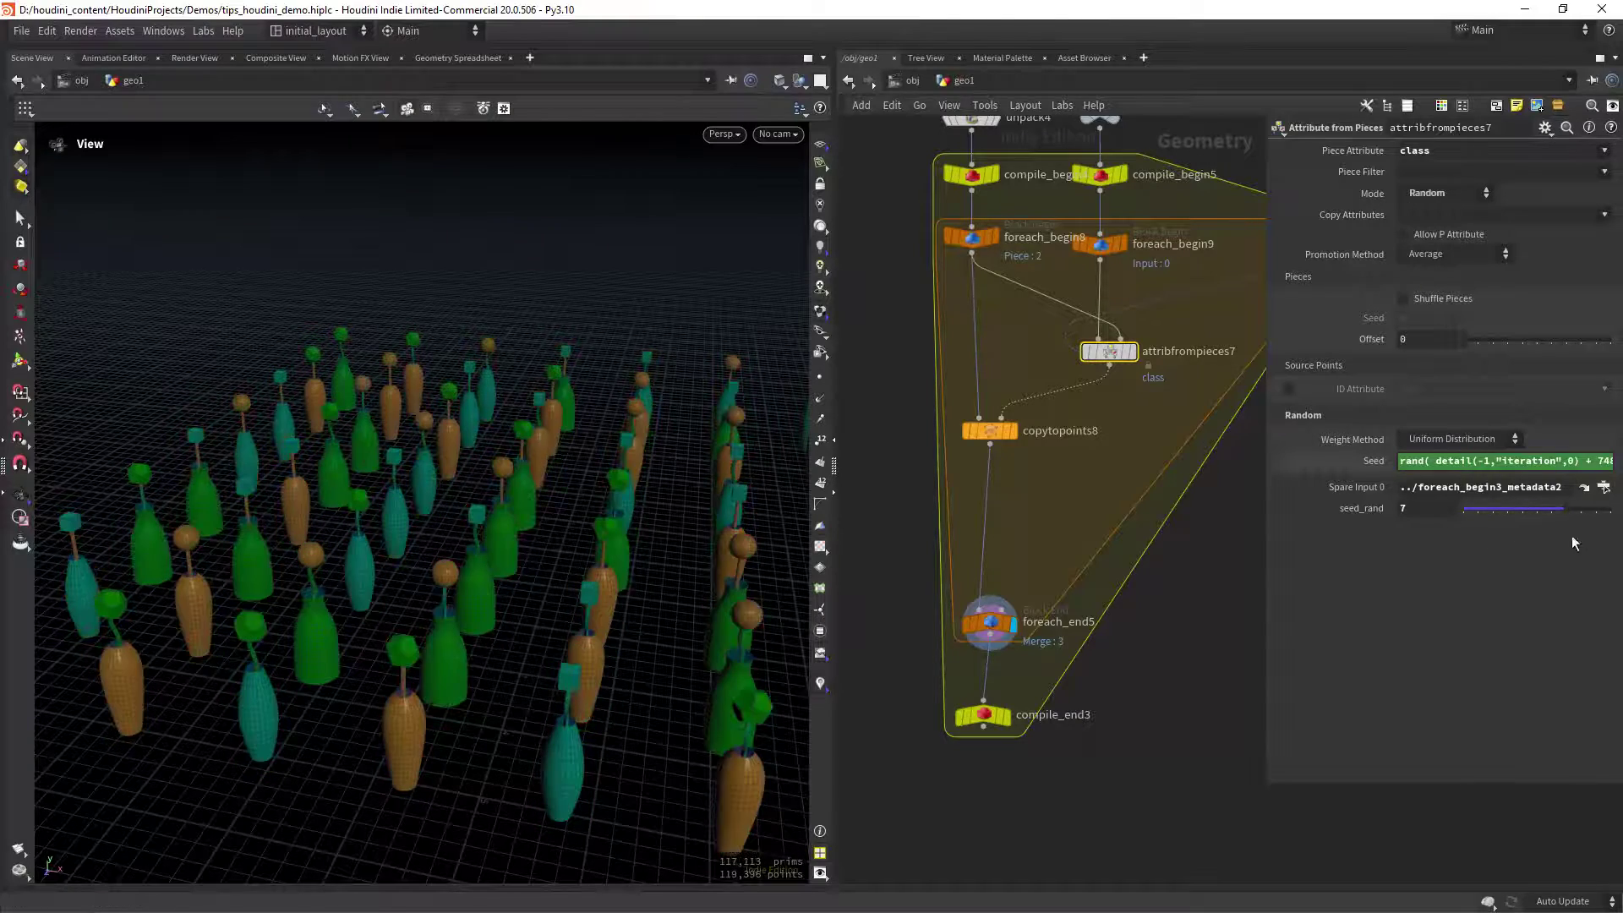
{"action": "left_click_drag", "start_coordinate": [660, 499], "coordinate": [638, 544]}
{"action": "scroll", "coordinate": [645, 534], "scroll_direction": "up", "scroll_amount": 4}
{"action": "scroll", "coordinate": [630, 540], "scroll_direction": "up", "scroll_amount": 1}
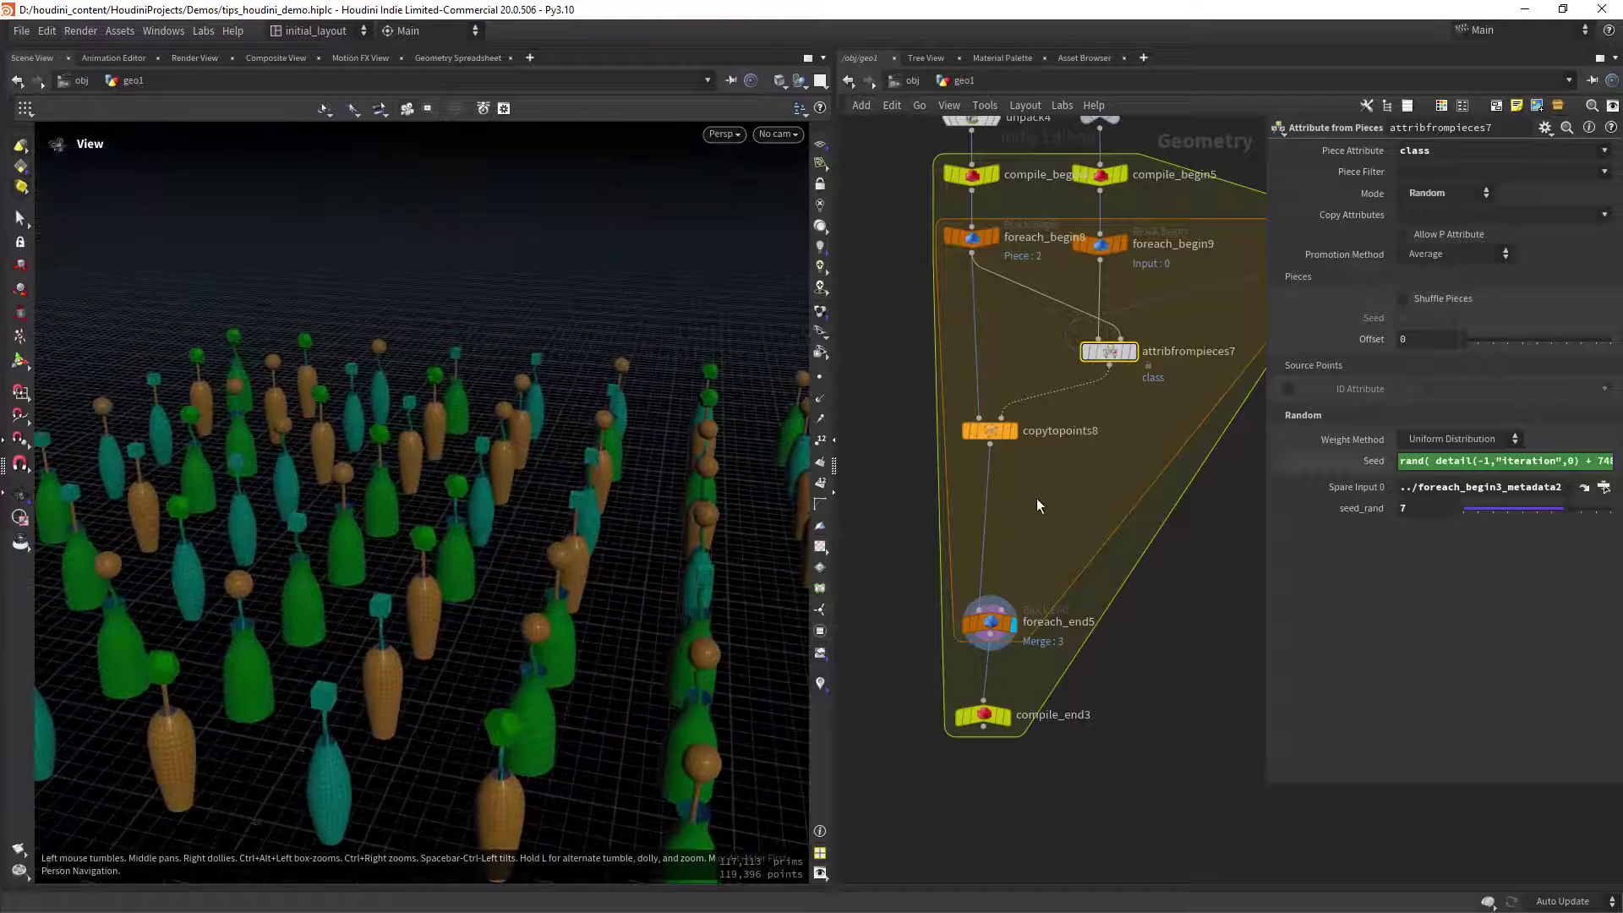
Open the copytopoints8 parameters to review its class piece attribute and look over the surrounding network
{"action": "scroll", "coordinate": [1048, 486], "scroll_direction": "down", "scroll_amount": 2}
{"action": "left_click", "coordinate": [1009, 440]}
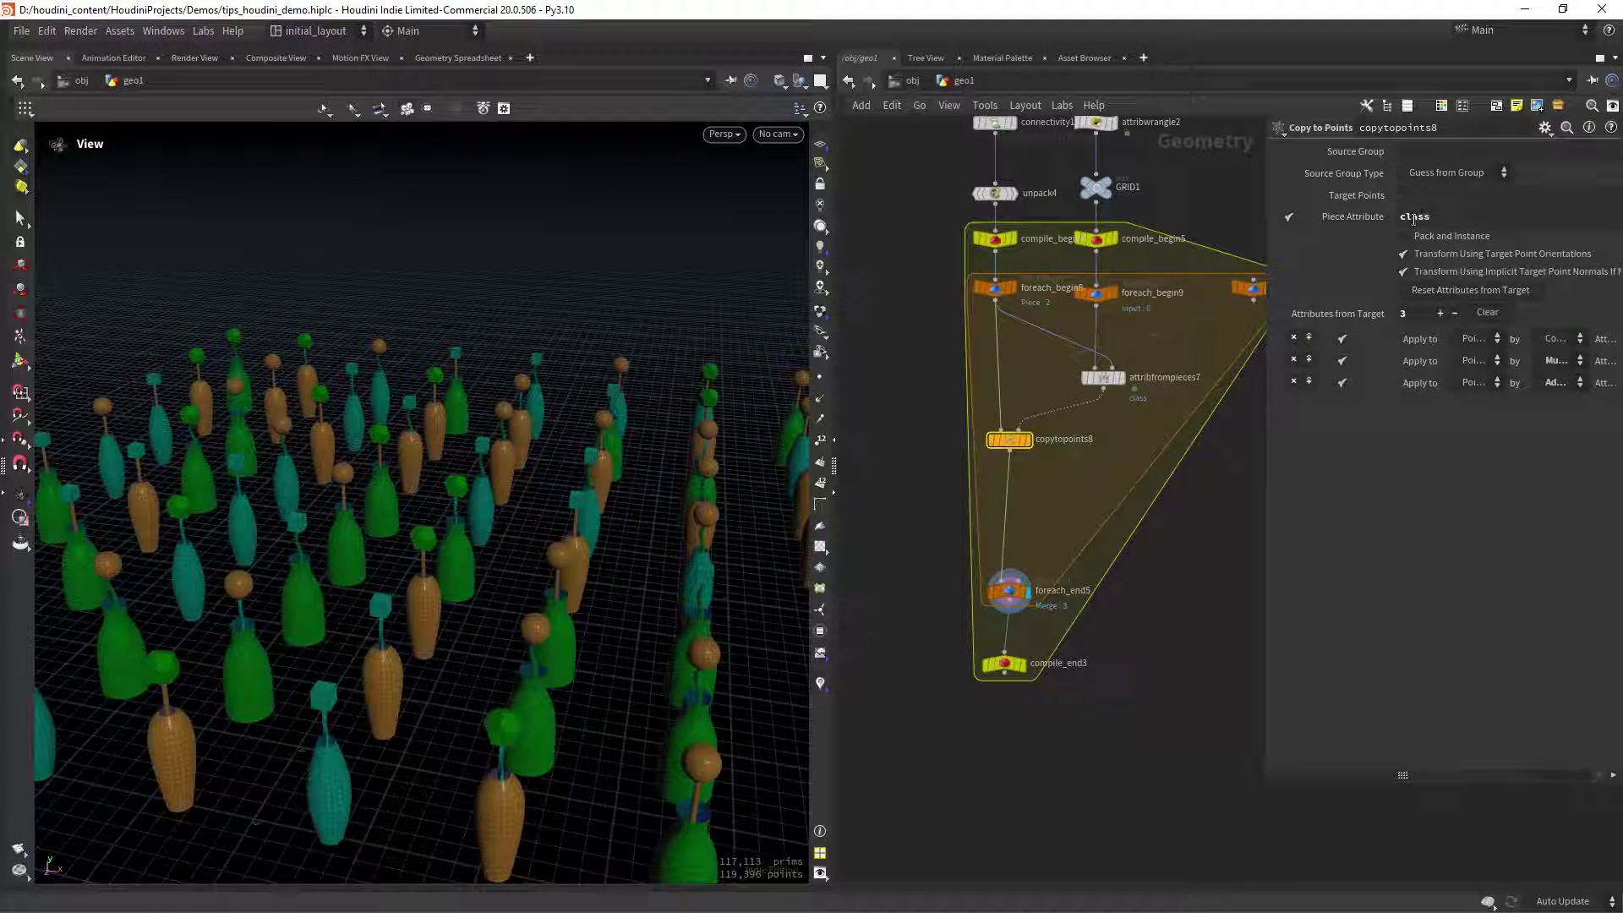
{"action": "middle_click_drag", "start_coordinate": [1068, 506], "coordinate": [1010, 593]}
{"action": "middle_click_drag", "start_coordinate": [1062, 536], "coordinate": [1058, 685]}
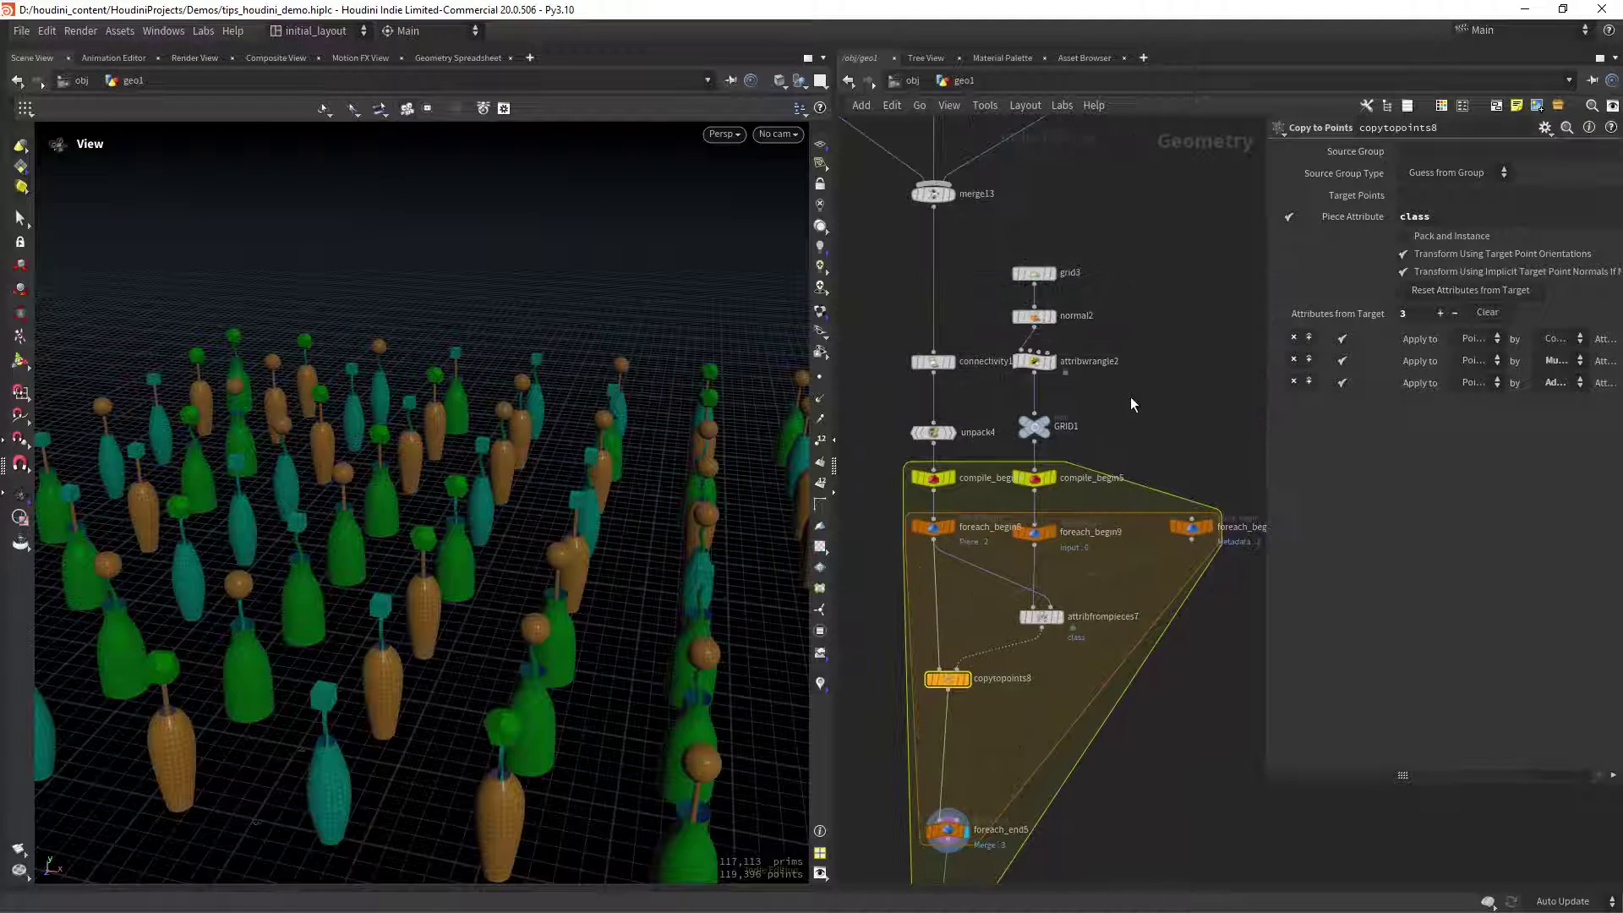
{"action": "middle_click_drag", "start_coordinate": [1129, 398], "coordinate": [1145, 441]}
{"action": "right_click_drag", "start_coordinate": [1144, 441], "coordinate": [1179, 440]}
Display the foreach_end6 result of the concentric shapes network and examine the nested curves
{"action": "scroll", "coordinate": [1133, 609], "scroll_direction": "down", "scroll_amount": 6}
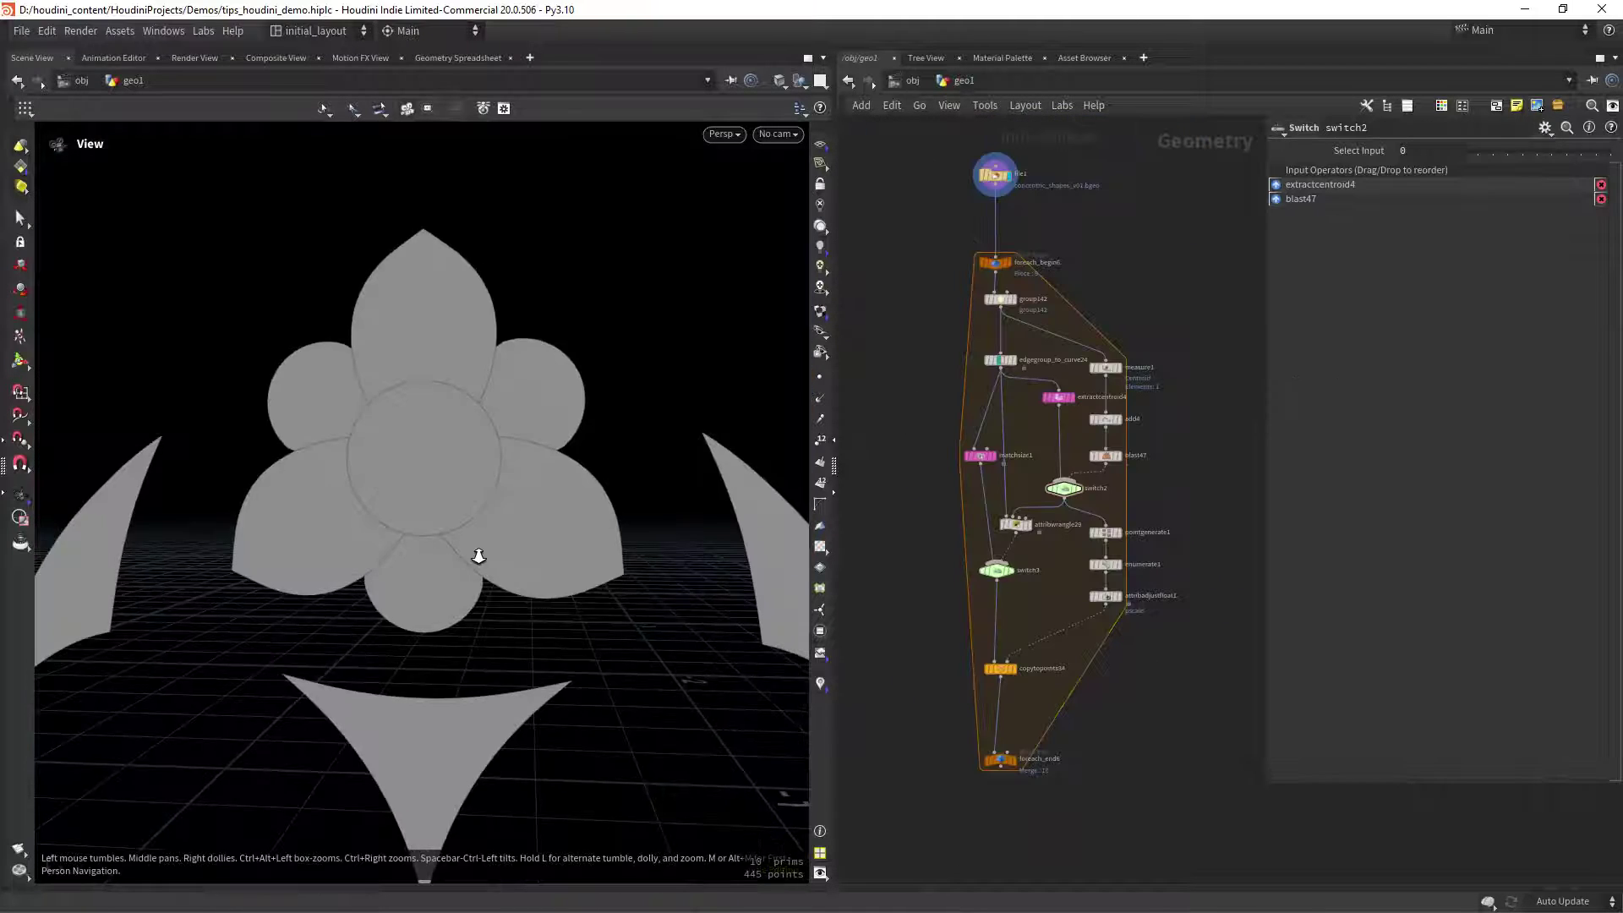
{"action": "scroll", "coordinate": [507, 500], "scroll_direction": "down", "scroll_amount": 3}
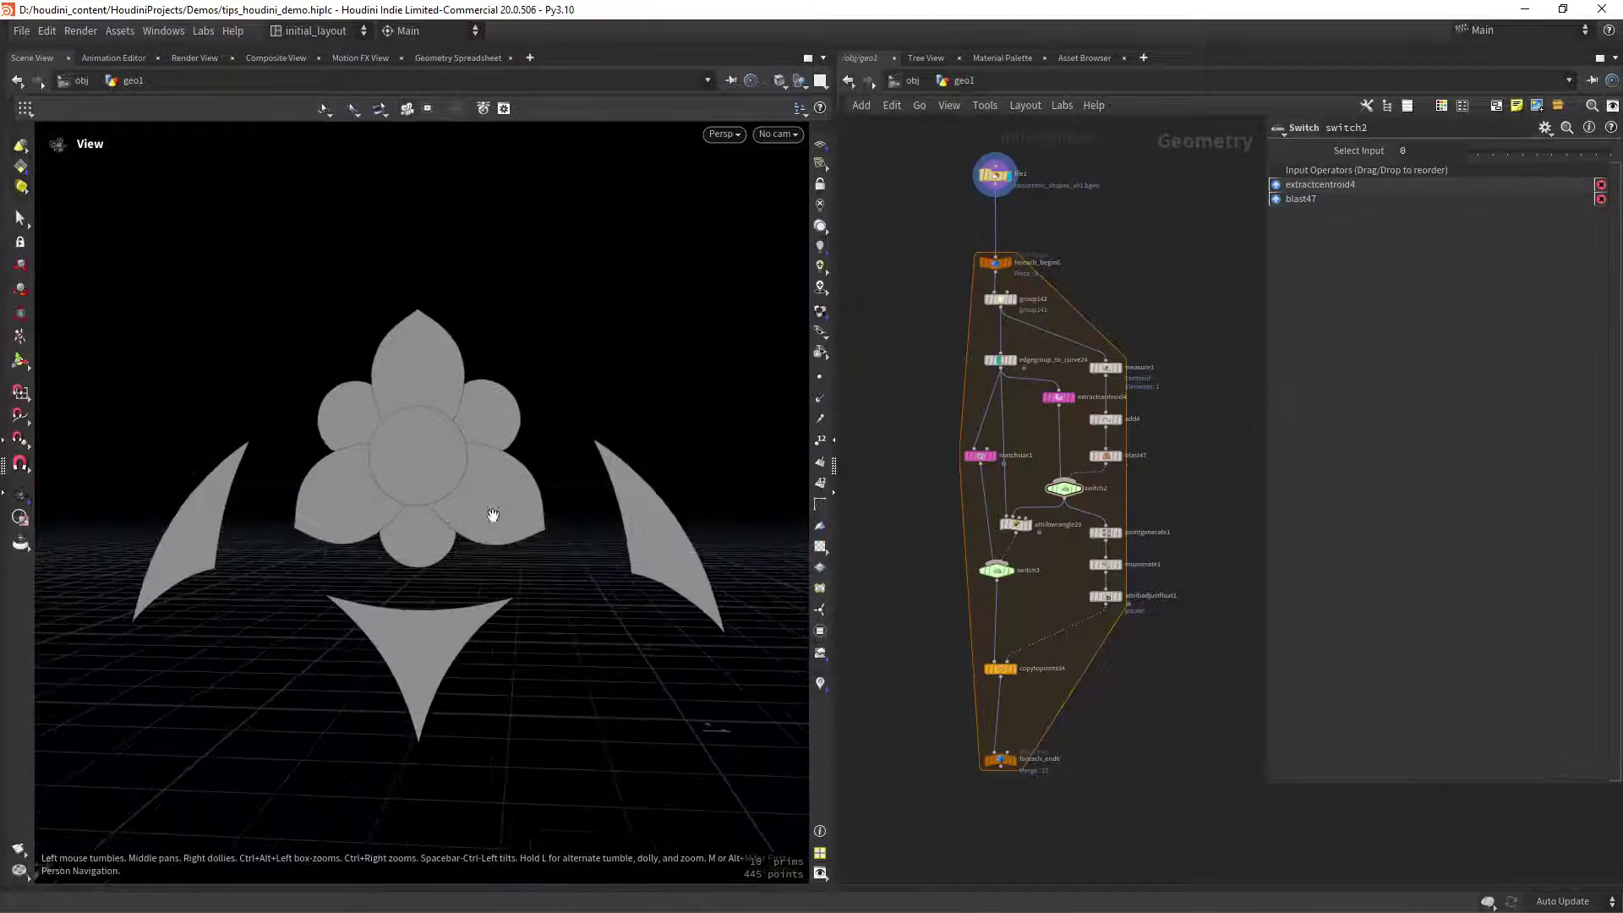
{"action": "left_click", "coordinate": [1022, 747]}
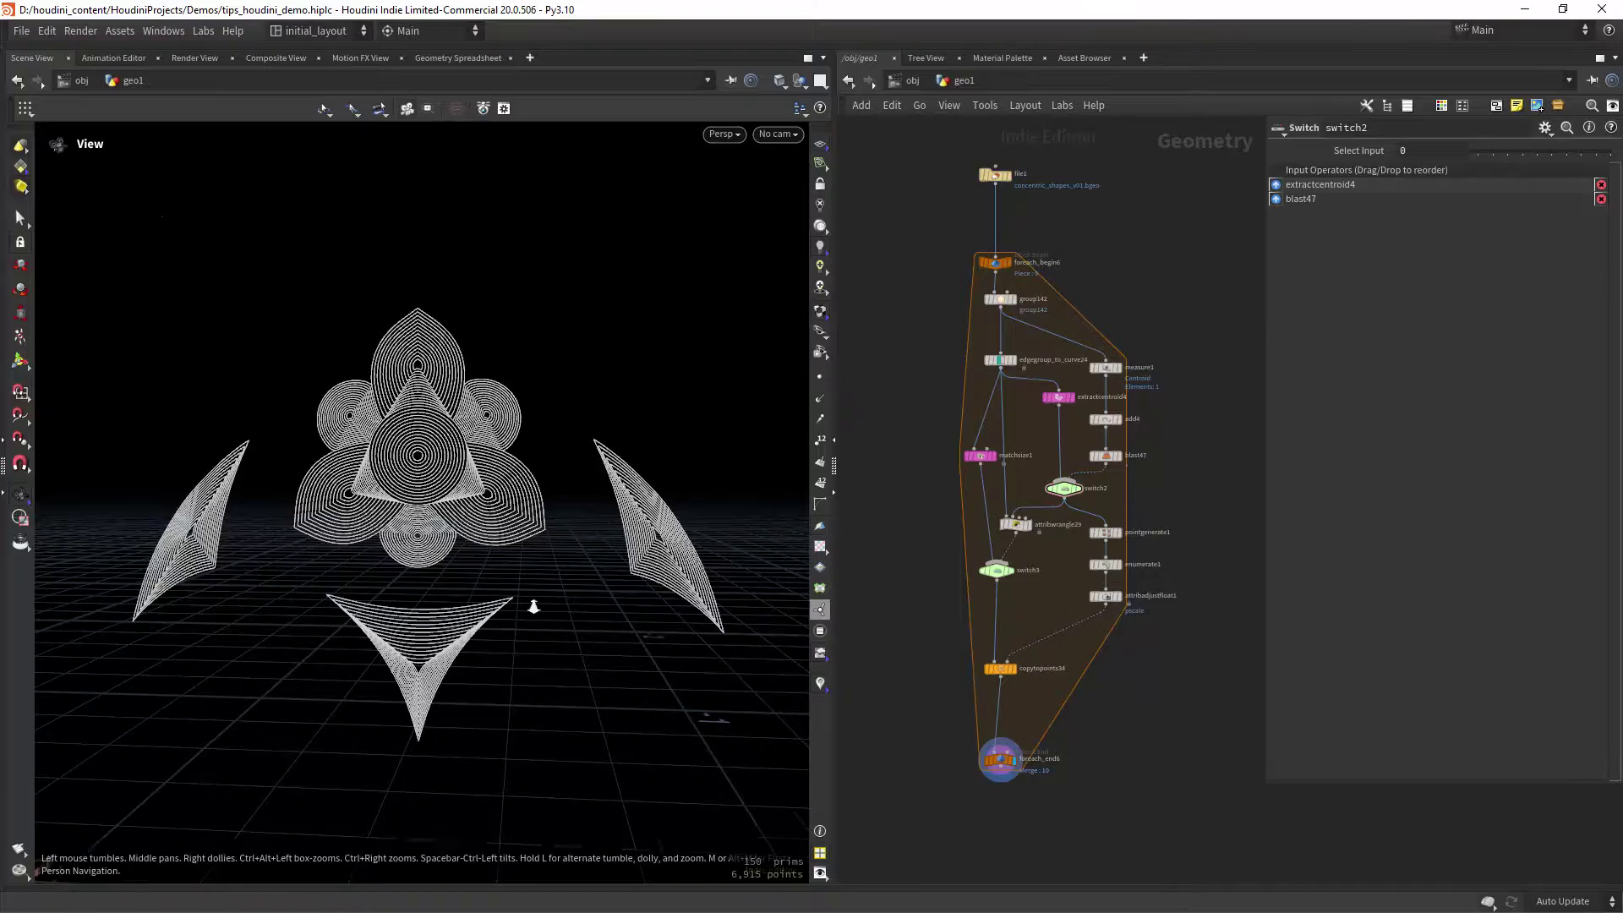
{"action": "right_click_drag", "start_coordinate": [532, 605], "coordinate": [625, 590]}
{"action": "middle_click_drag", "start_coordinate": [625, 590], "coordinate": [693, 588]}
{"action": "right_click_drag", "start_coordinate": [691, 588], "coordinate": [682, 597]}
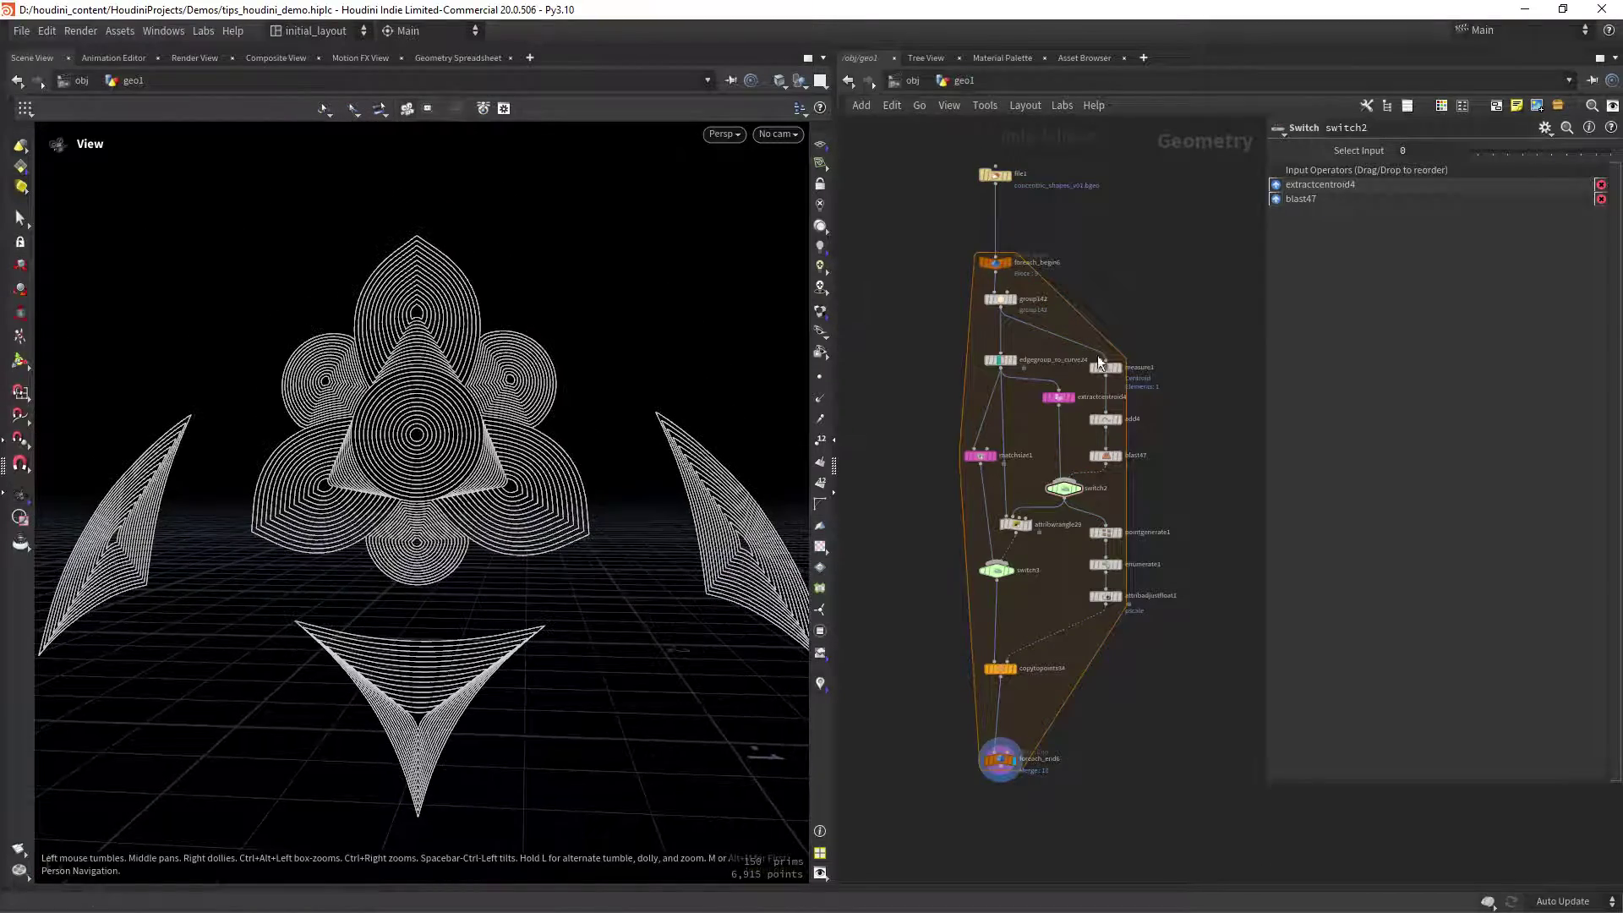
Try changing the Select Input value of switch2 and return it to 0
{"action": "left_click", "coordinate": [1468, 153]}
{"action": "left_click_drag", "start_coordinate": [1474, 159], "coordinate": [1459, 160]}
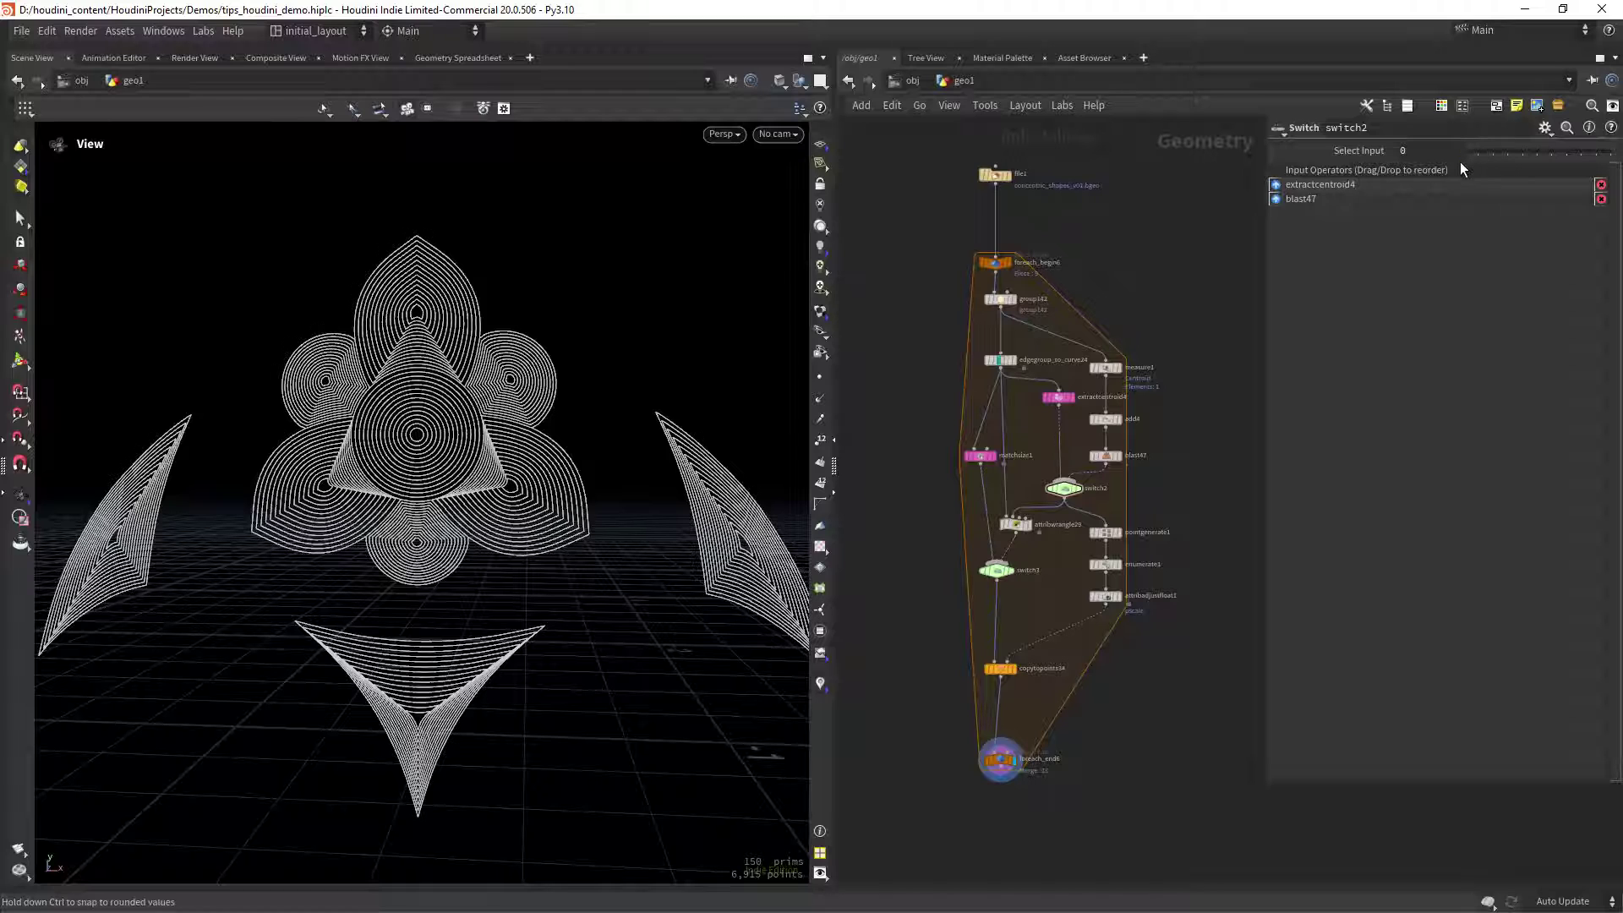
Display the source shapes from file1 and open the foreach_end6 parameters to review the primitive loop settings
{"action": "scroll", "coordinate": [1053, 317], "scroll_direction": "up", "scroll_amount": 2}
{"action": "left_click", "coordinate": [1008, 282]}
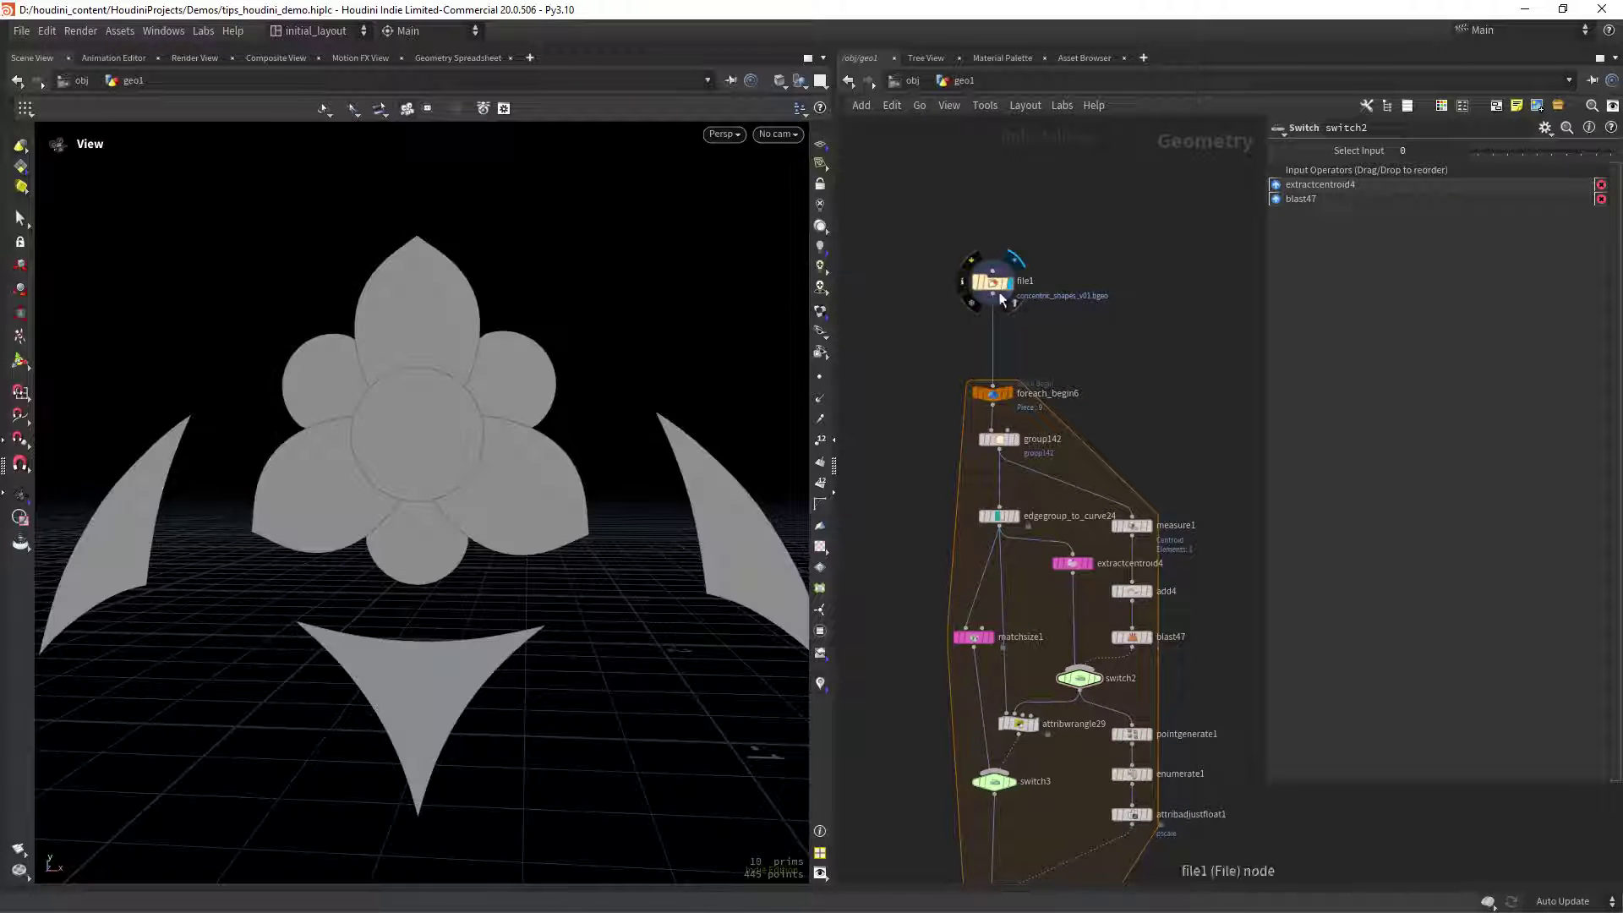
{"action": "middle_click_drag", "start_coordinate": [1028, 371], "coordinate": [1016, 281]}
{"action": "middle_click_drag", "start_coordinate": [915, 879], "coordinate": [923, 633]}
{"action": "left_click", "coordinate": [996, 657]}
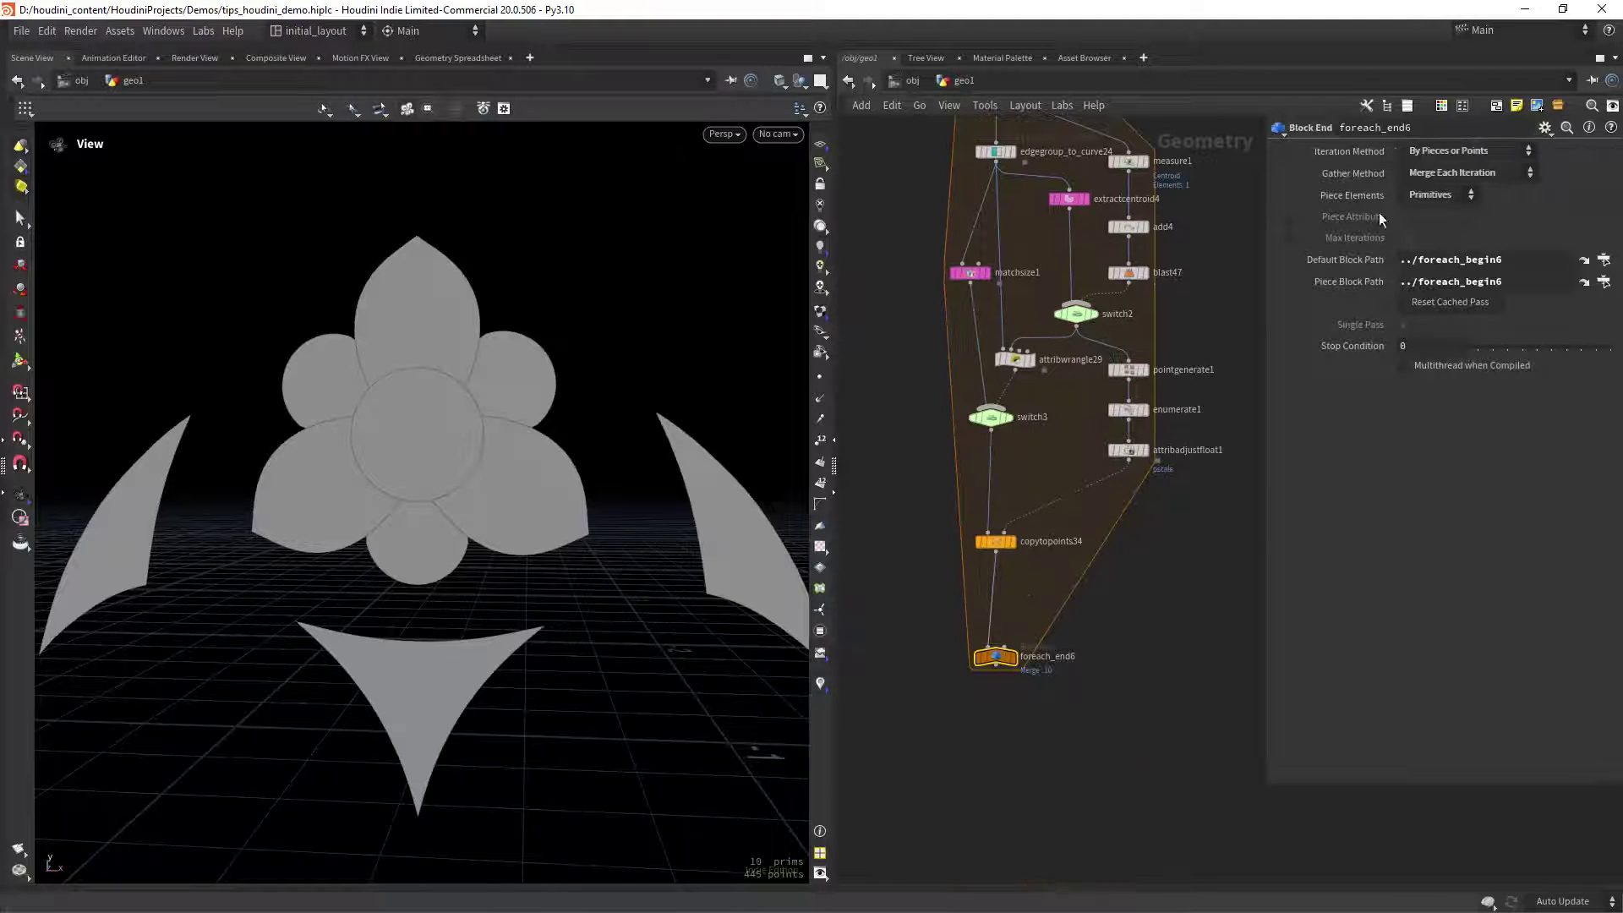
Display the single piece through group142, review its unshared edges settings, and display the edgegroup_to_curve24 outline
{"action": "middle_click_drag", "start_coordinate": [1085, 220], "coordinate": [1082, 543]}
{"action": "scroll", "coordinate": [1064, 336], "scroll_direction": "up", "scroll_amount": 2}
{"action": "left_click", "coordinate": [975, 328]}
{"action": "scroll", "coordinate": [976, 328], "scroll_direction": "down", "scroll_amount": 2}
{"action": "left_click", "coordinate": [1010, 332]}
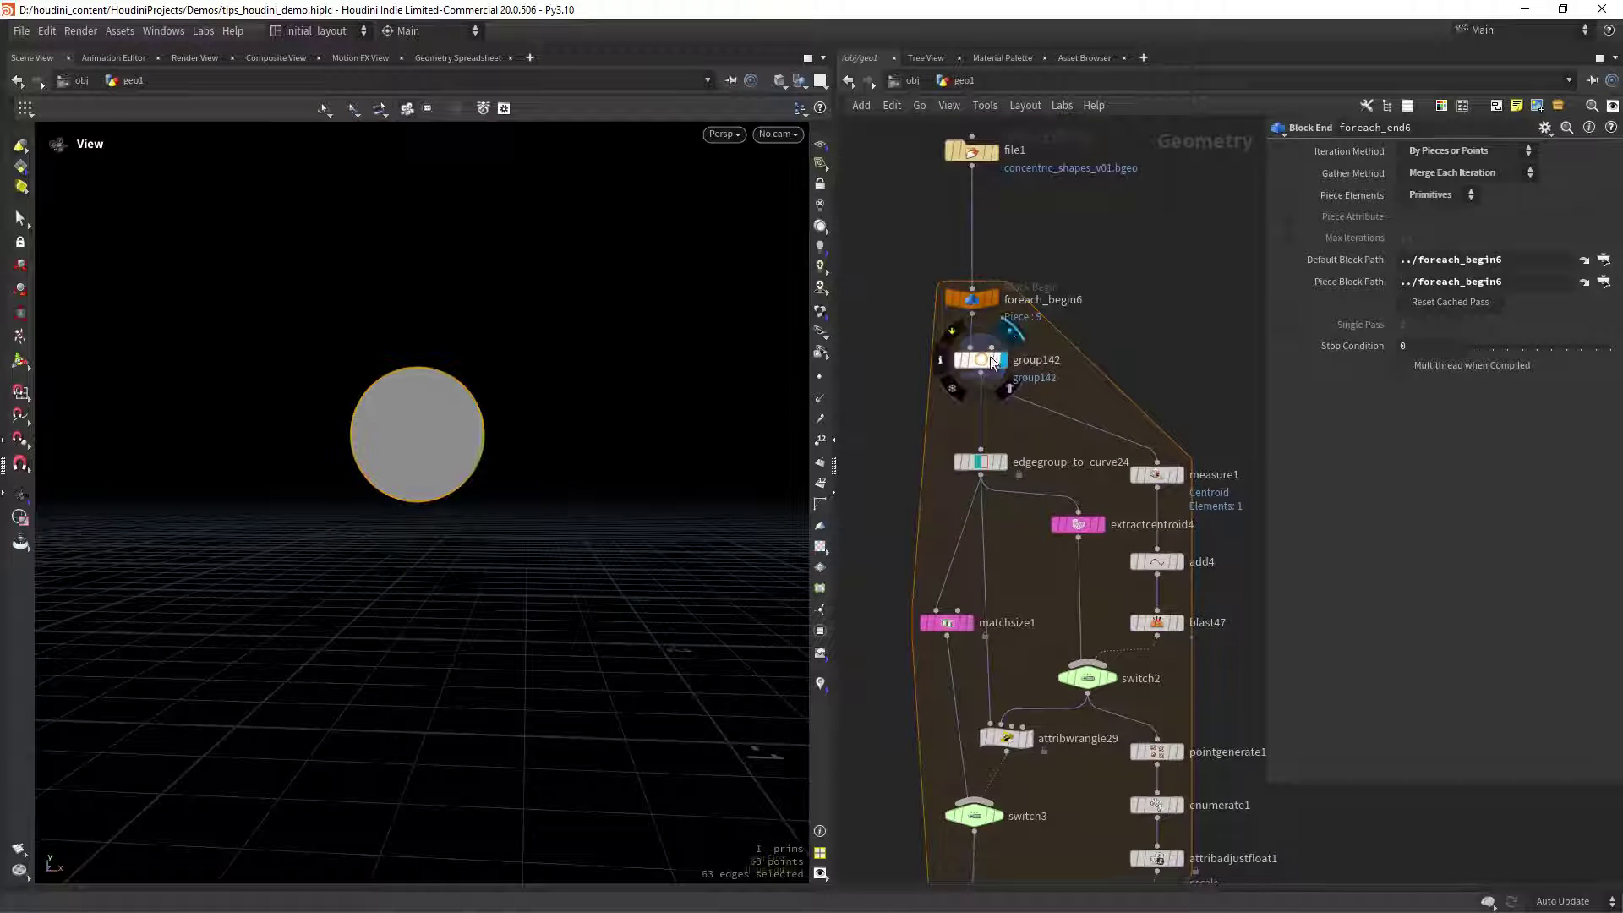
{"action": "left_click", "coordinate": [989, 365]}
{"action": "left_click", "coordinate": [1009, 433]}
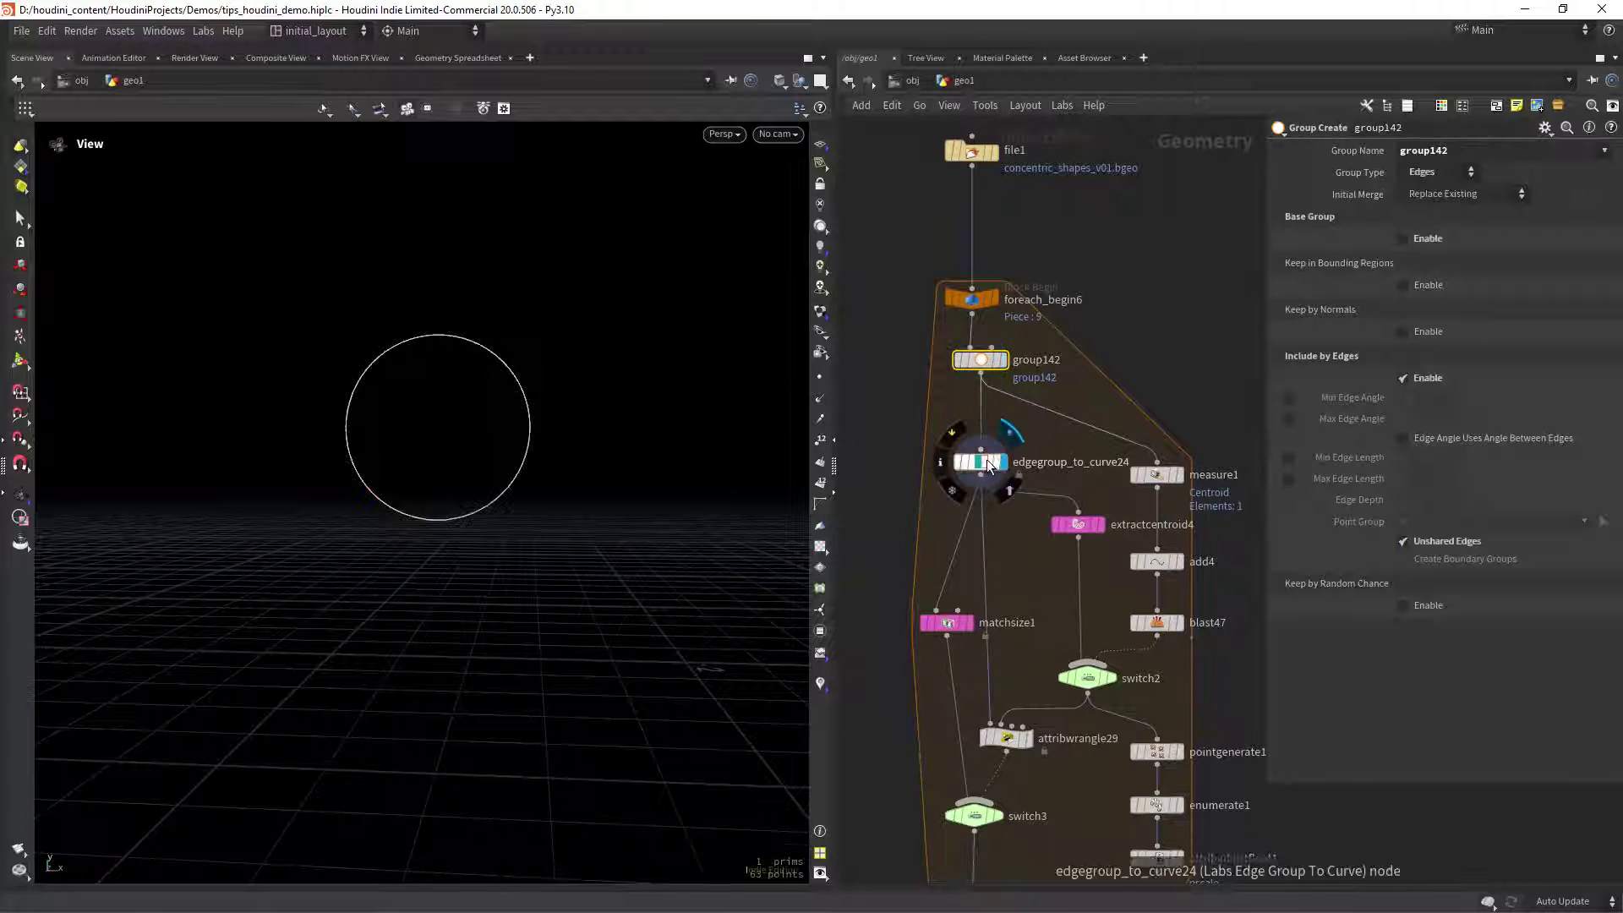
Review the edgegroup_to_curve24 parameters and display the matchsize1 outline with the original curve as reference
{"action": "left_click", "coordinate": [988, 463]}
{"action": "middle_click_drag", "start_coordinate": [1046, 605], "coordinate": [1027, 419]}
{"action": "scroll", "coordinate": [1042, 487], "scroll_direction": "down", "scroll_amount": 1}
{"action": "left_click", "coordinate": [1091, 410]}
{"action": "scroll", "coordinate": [972, 408], "scroll_direction": "up", "scroll_amount": 1}
{"action": "left_click", "coordinate": [967, 434]}
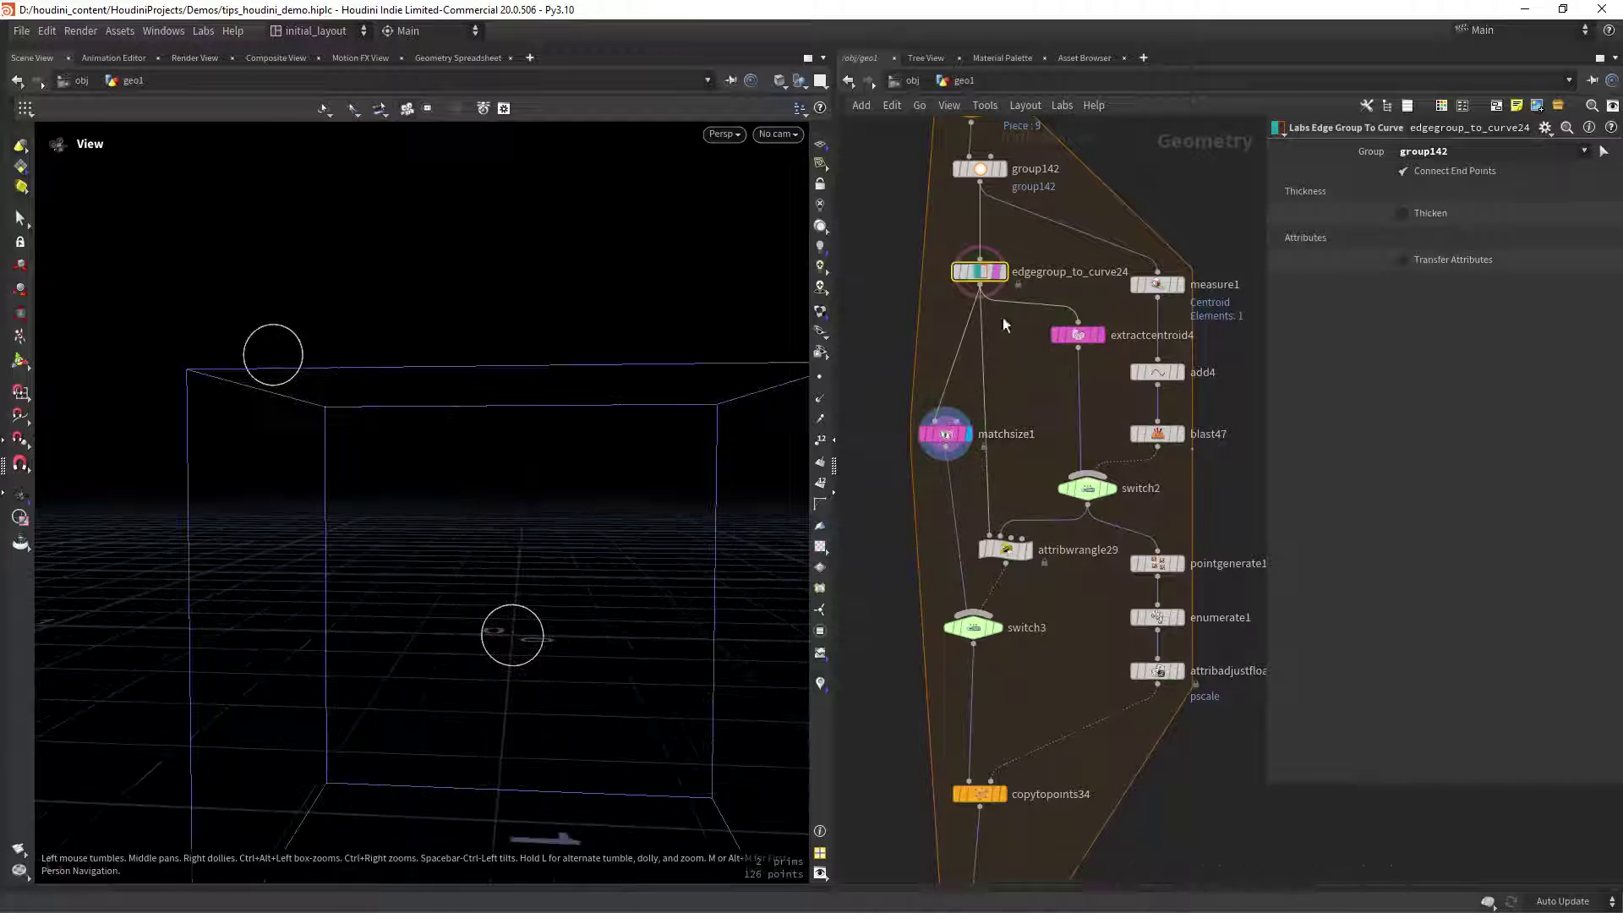
Display the switch3 output and inspect the outline at the world origin
{"action": "middle_click_drag", "start_coordinate": [1027, 459], "coordinate": [1026, 383]}
{"action": "left_click", "coordinate": [994, 550]}
{"action": "left_click_drag", "start_coordinate": [743, 595], "coordinate": [688, 579]}
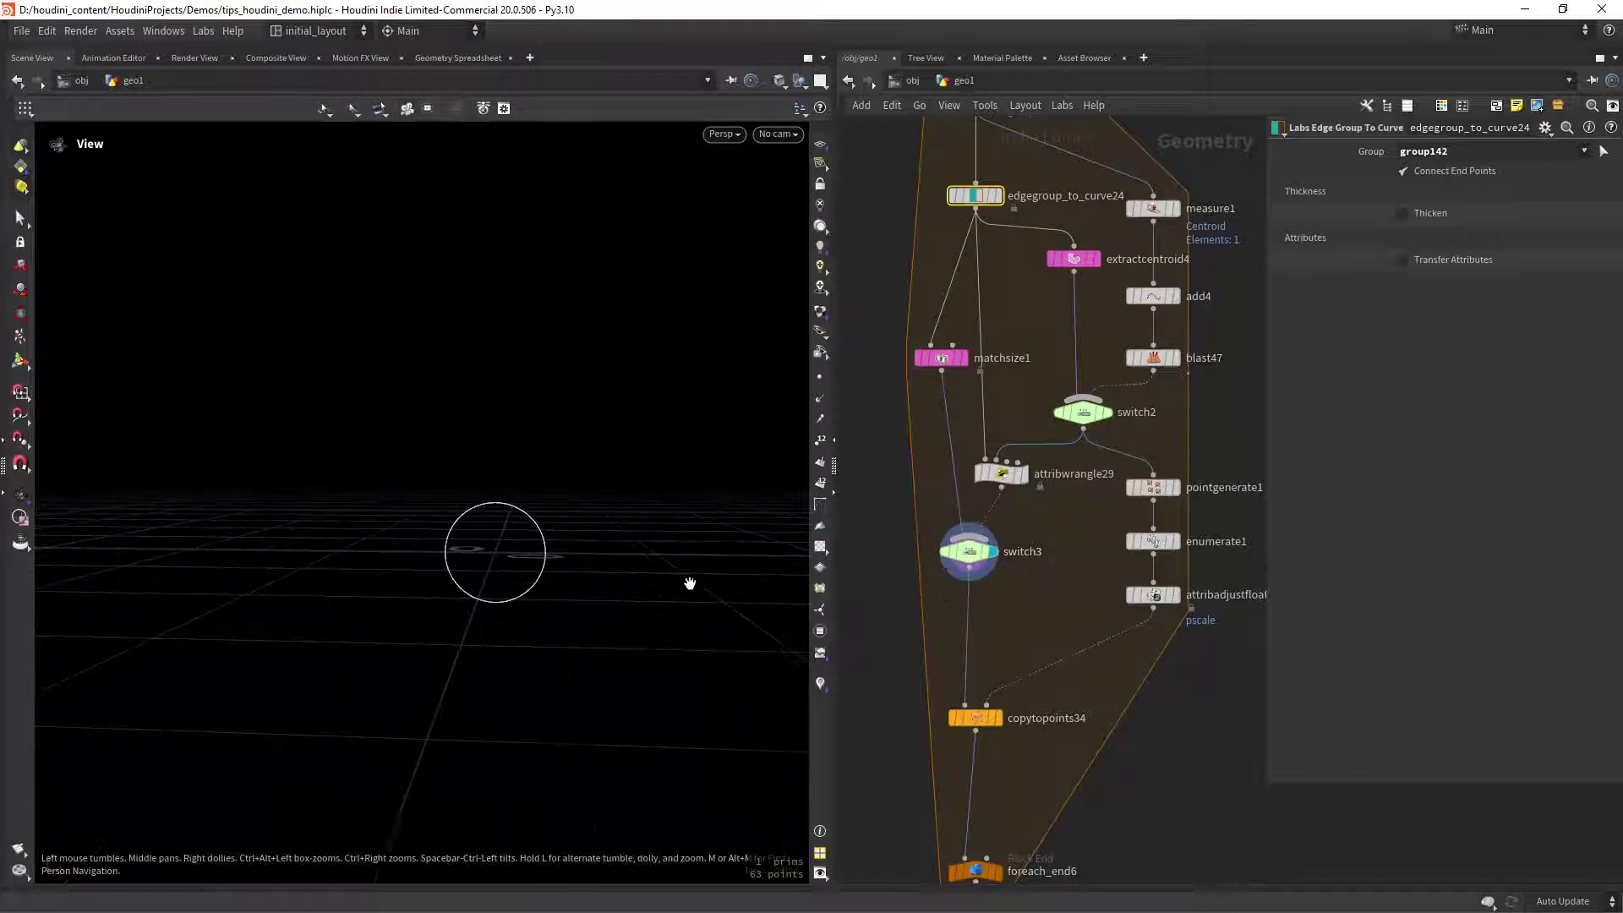
Display extractcentroid4, review its Bounding Box Center method, and frame the extracted point
{"action": "middle_click_drag", "start_coordinate": [1075, 461], "coordinate": [1039, 467]}
{"action": "middle_click_drag", "start_coordinate": [1048, 266], "coordinate": [1049, 245]}
{"action": "scroll", "coordinate": [1049, 244], "scroll_direction": "up", "scroll_amount": 1}
{"action": "left_click", "coordinate": [1048, 244]}
{"action": "key", "text": "f"}
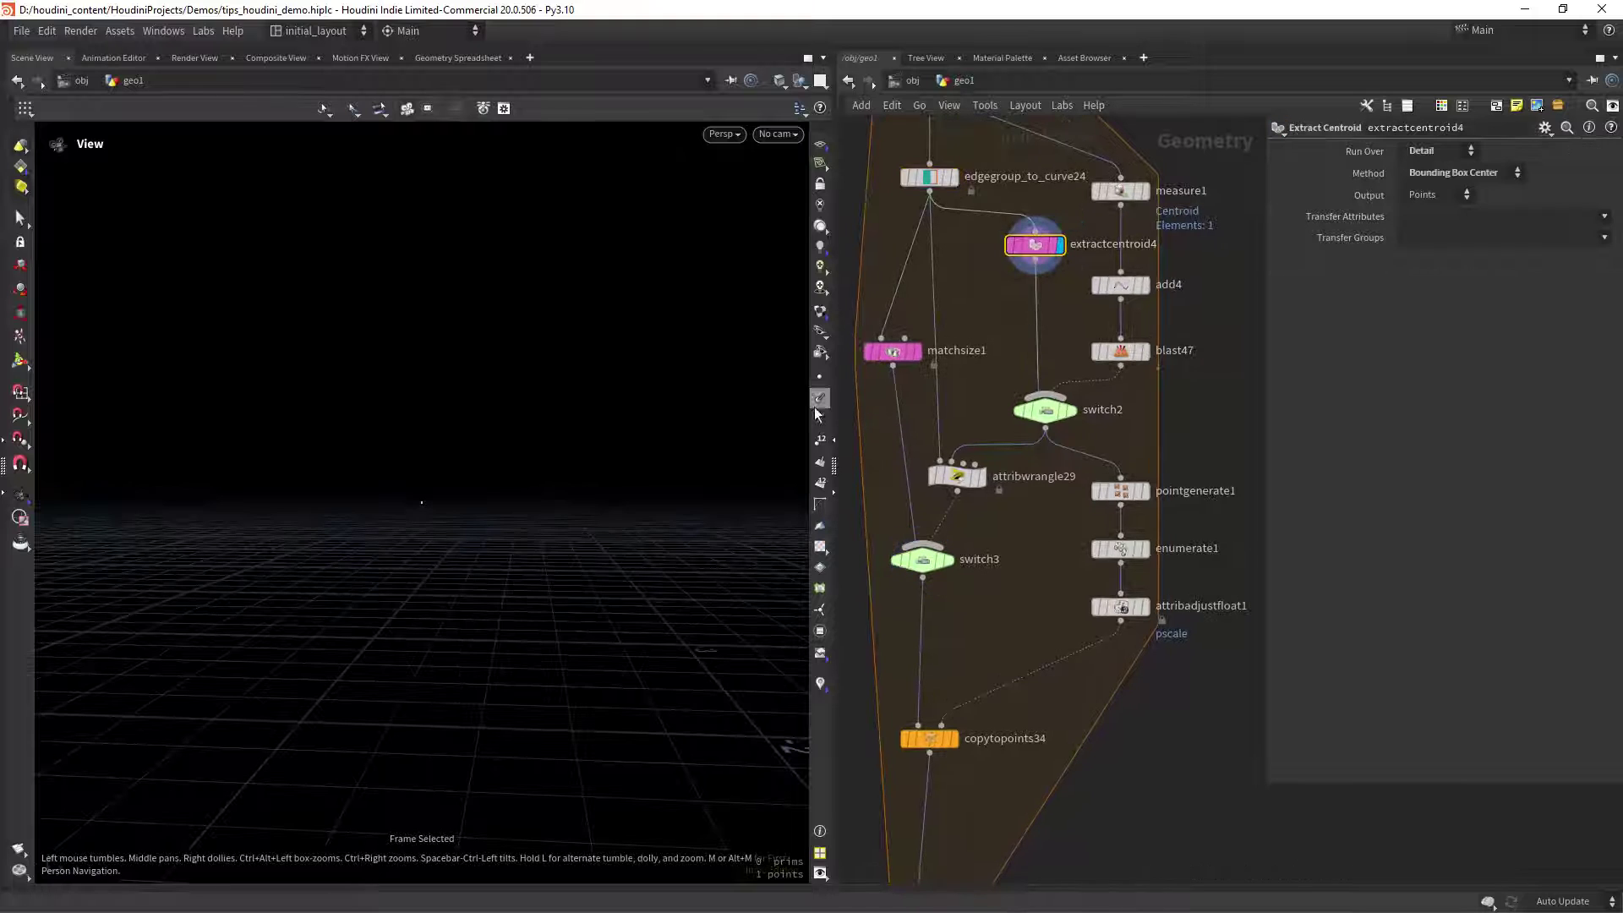
Display pointgenerate1 and enumerate1, reviewing the Number Of Points and the index attribute settings
{"action": "left_click", "coordinate": [1136, 490]}
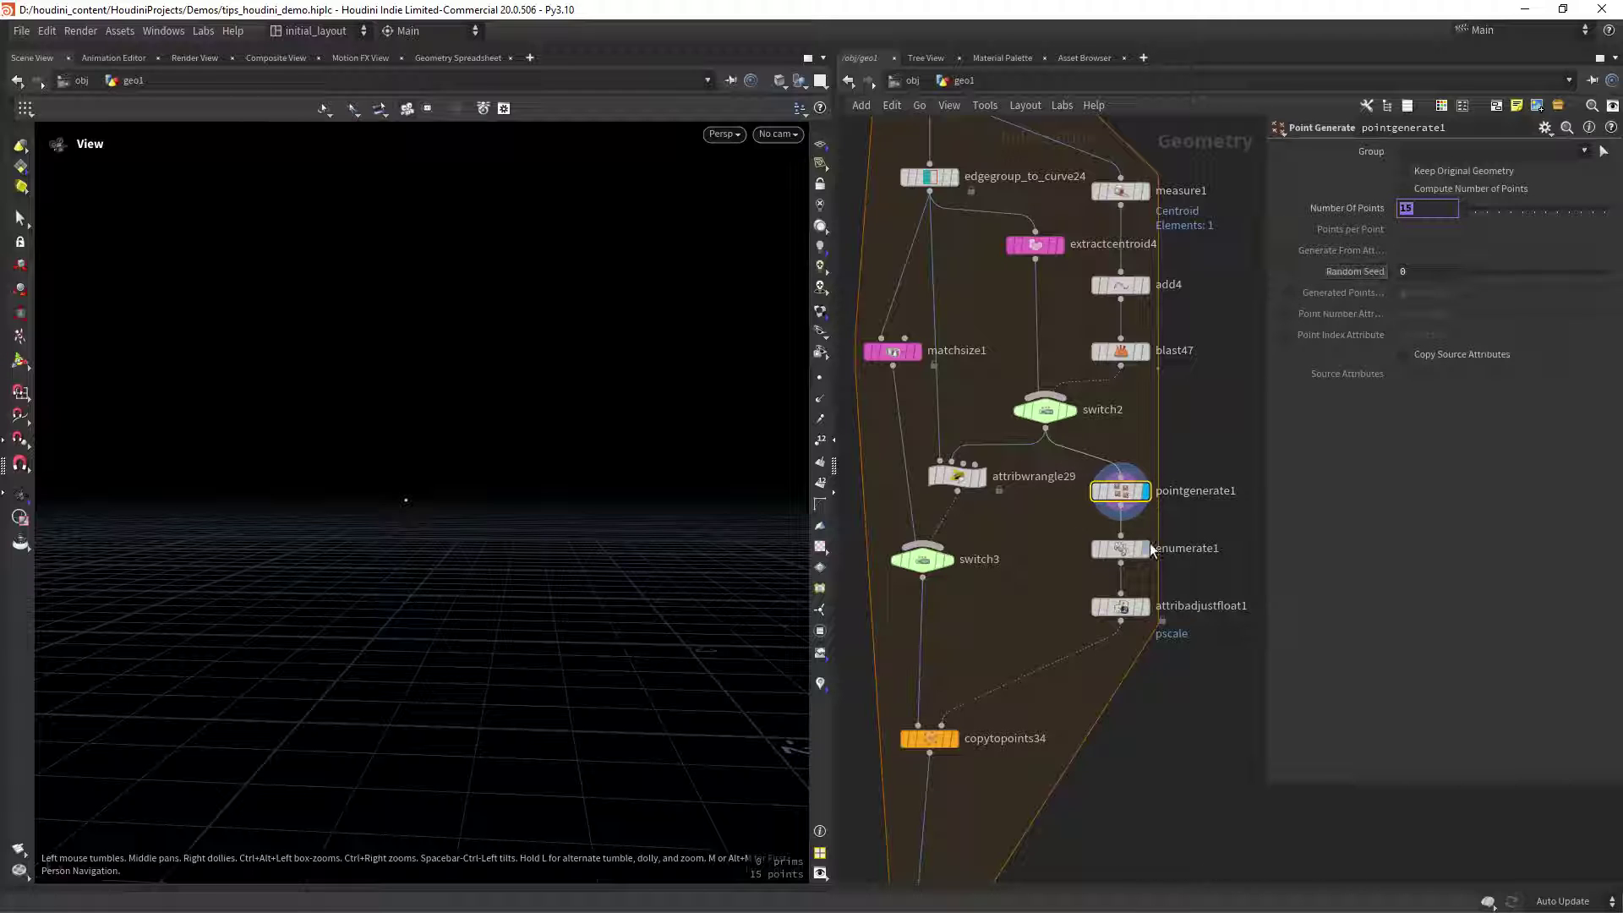
{"action": "mouse_move", "coordinate": [1149, 526]}
{"action": "left_click", "coordinate": [1123, 550]}
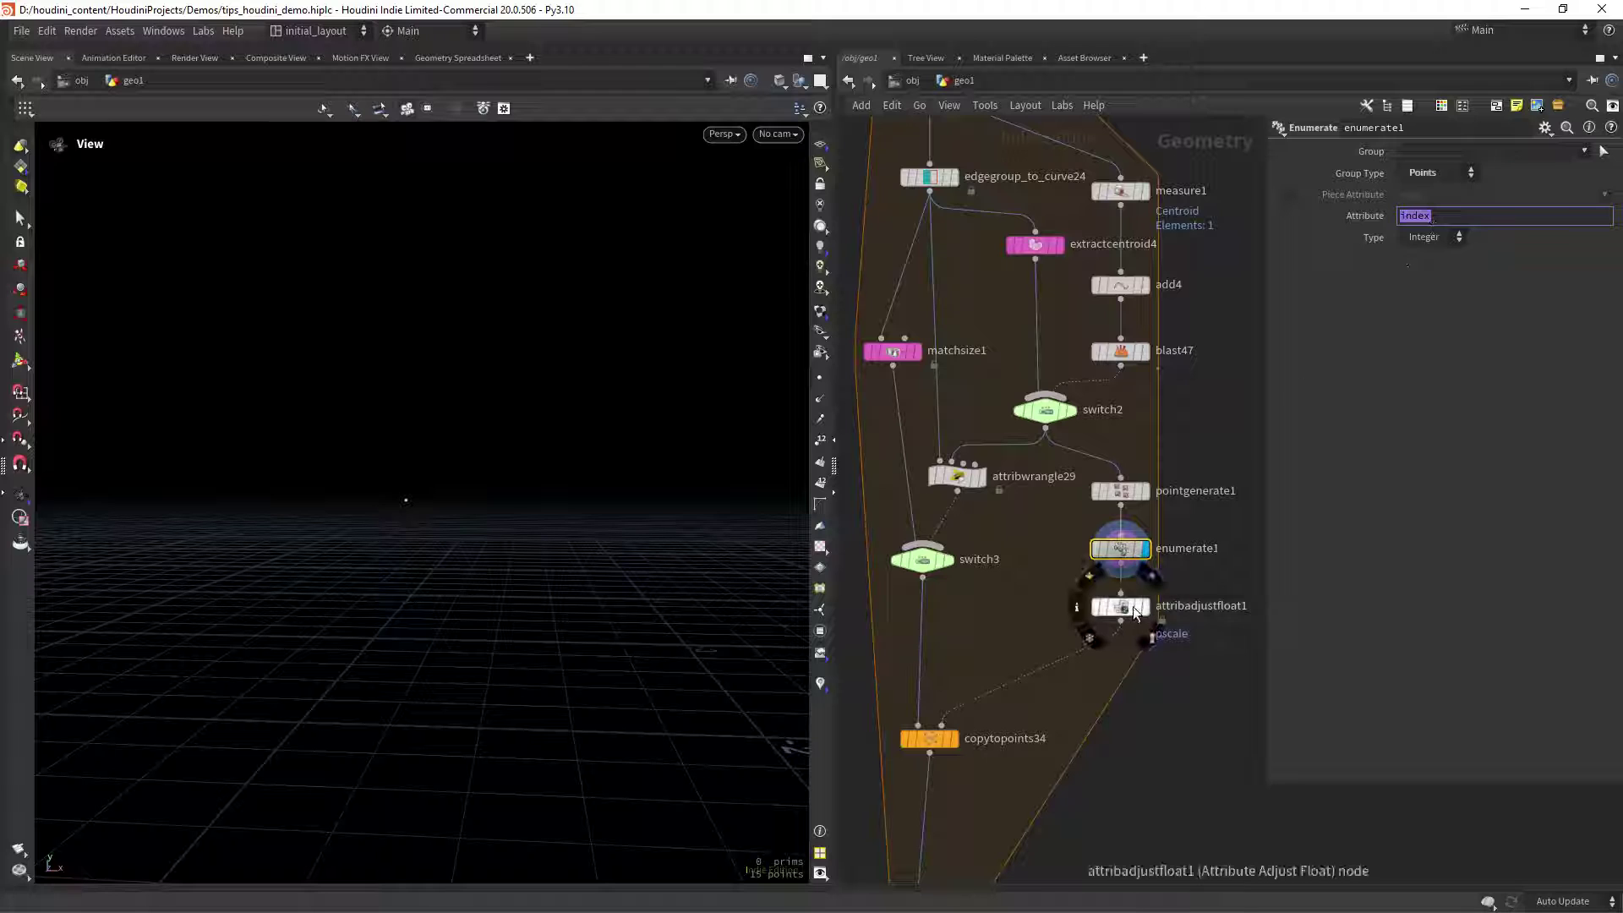
Display attribadjustfloat1 and review how pscale is remapped from the index attribute, including the Source Range expression
{"action": "left_click", "coordinate": [1121, 606]}
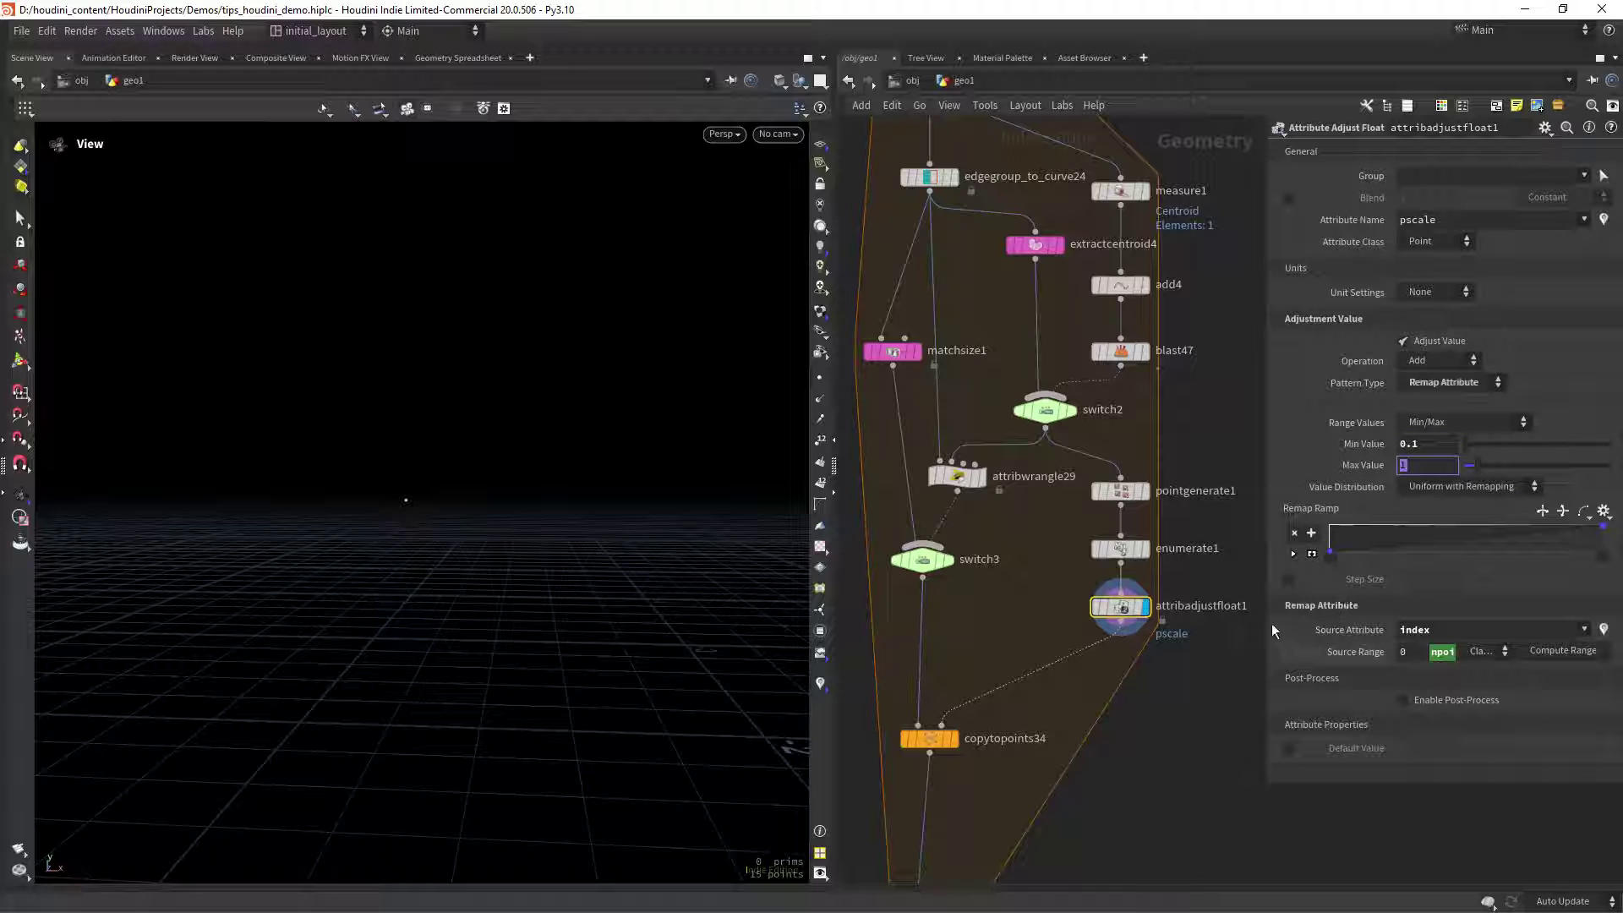
{"action": "left_click_drag", "start_coordinate": [1269, 569], "coordinate": [1040, 567]}
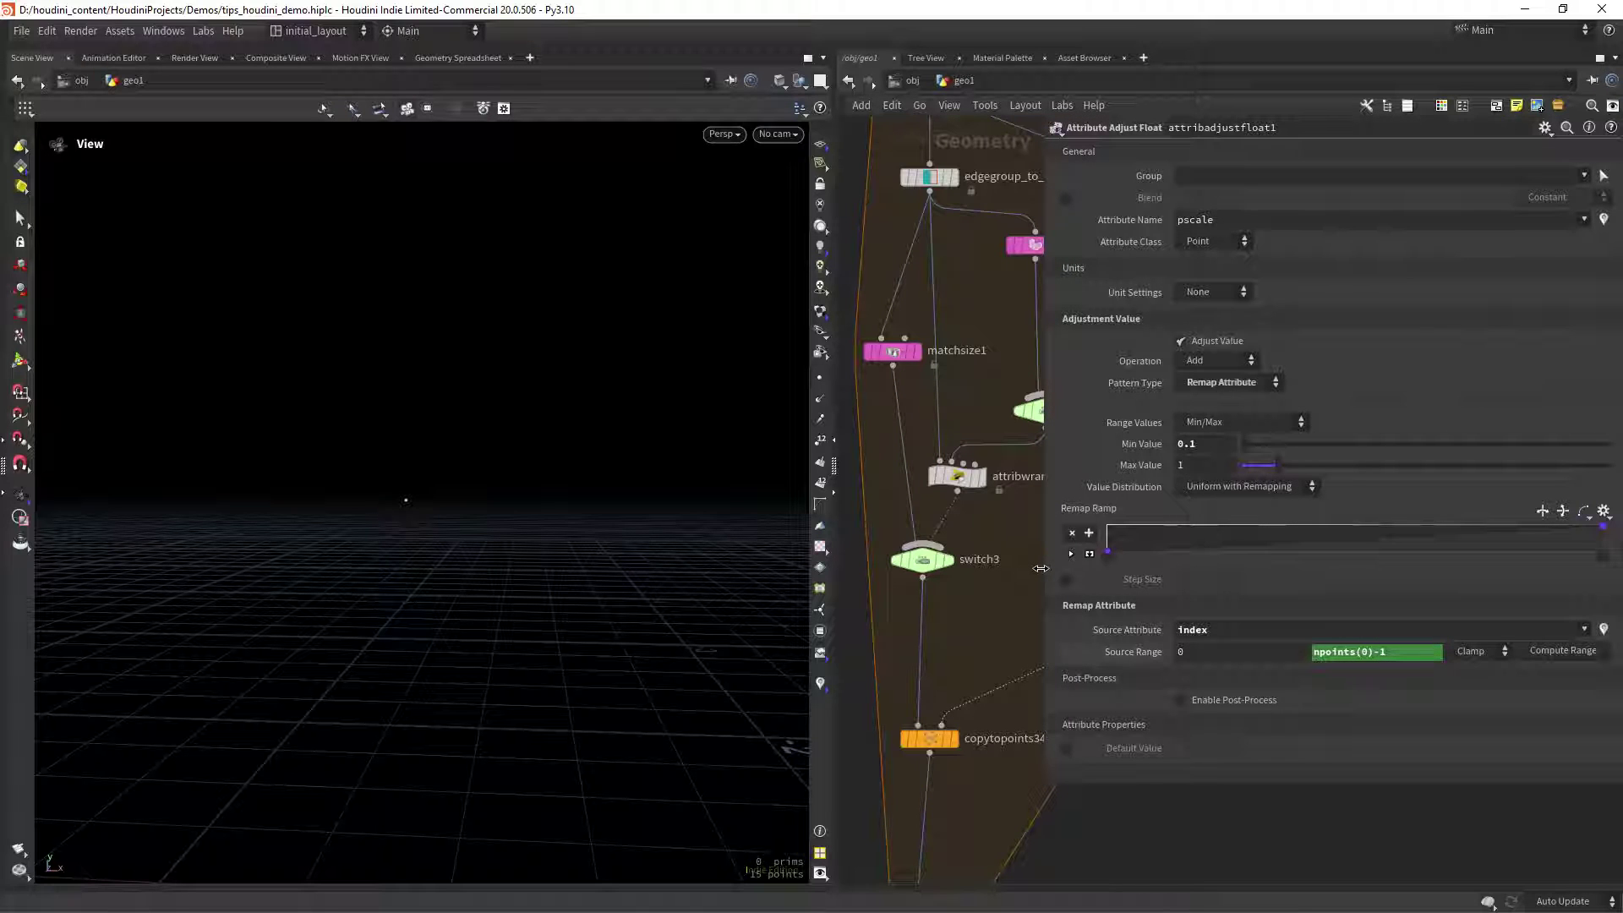
{"action": "left_click_drag", "start_coordinate": [1040, 568], "coordinate": [1039, 568]}
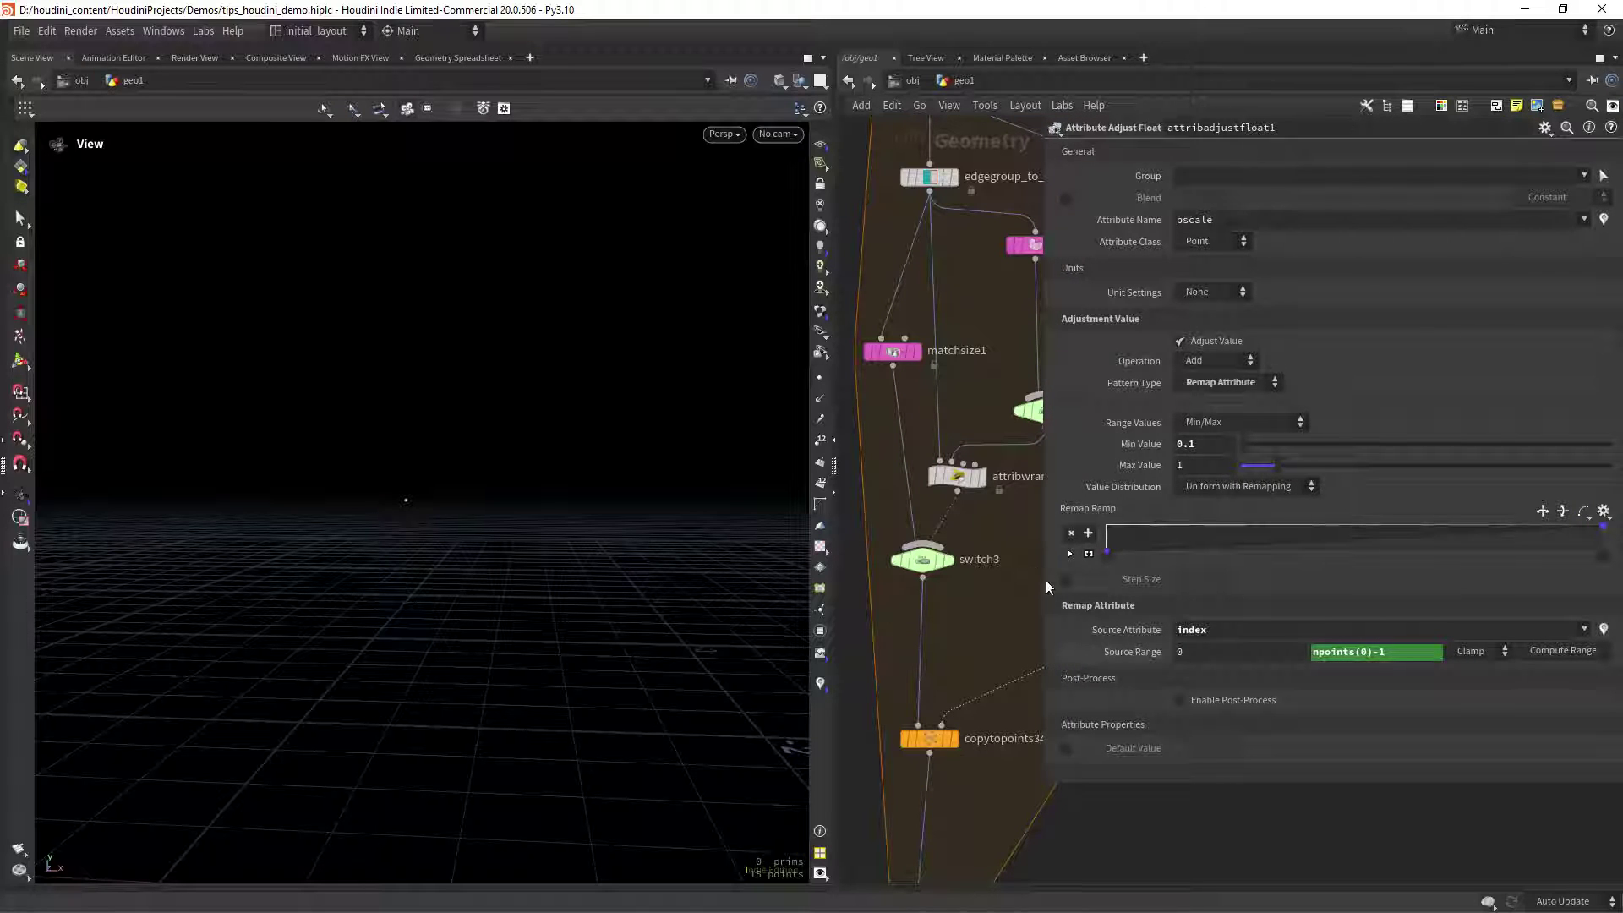
{"action": "double_click", "coordinate": [1207, 630]}
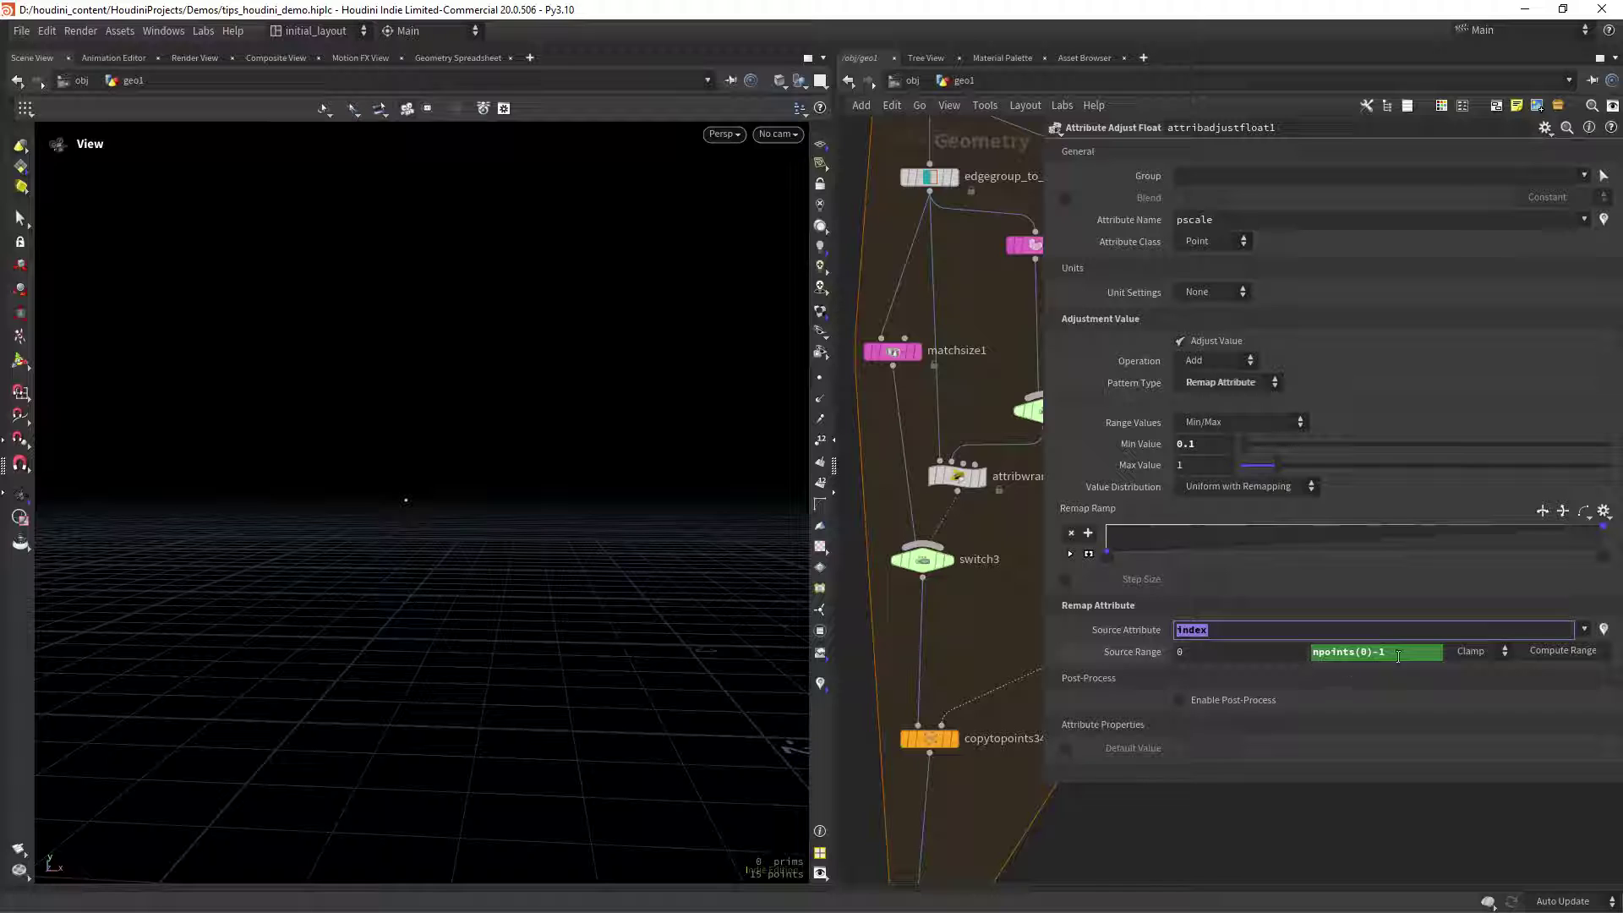
{"action": "left_click", "coordinate": [1012, 593]}
{"action": "left_click_drag", "start_coordinate": [1052, 551], "coordinate": [1239, 510]}
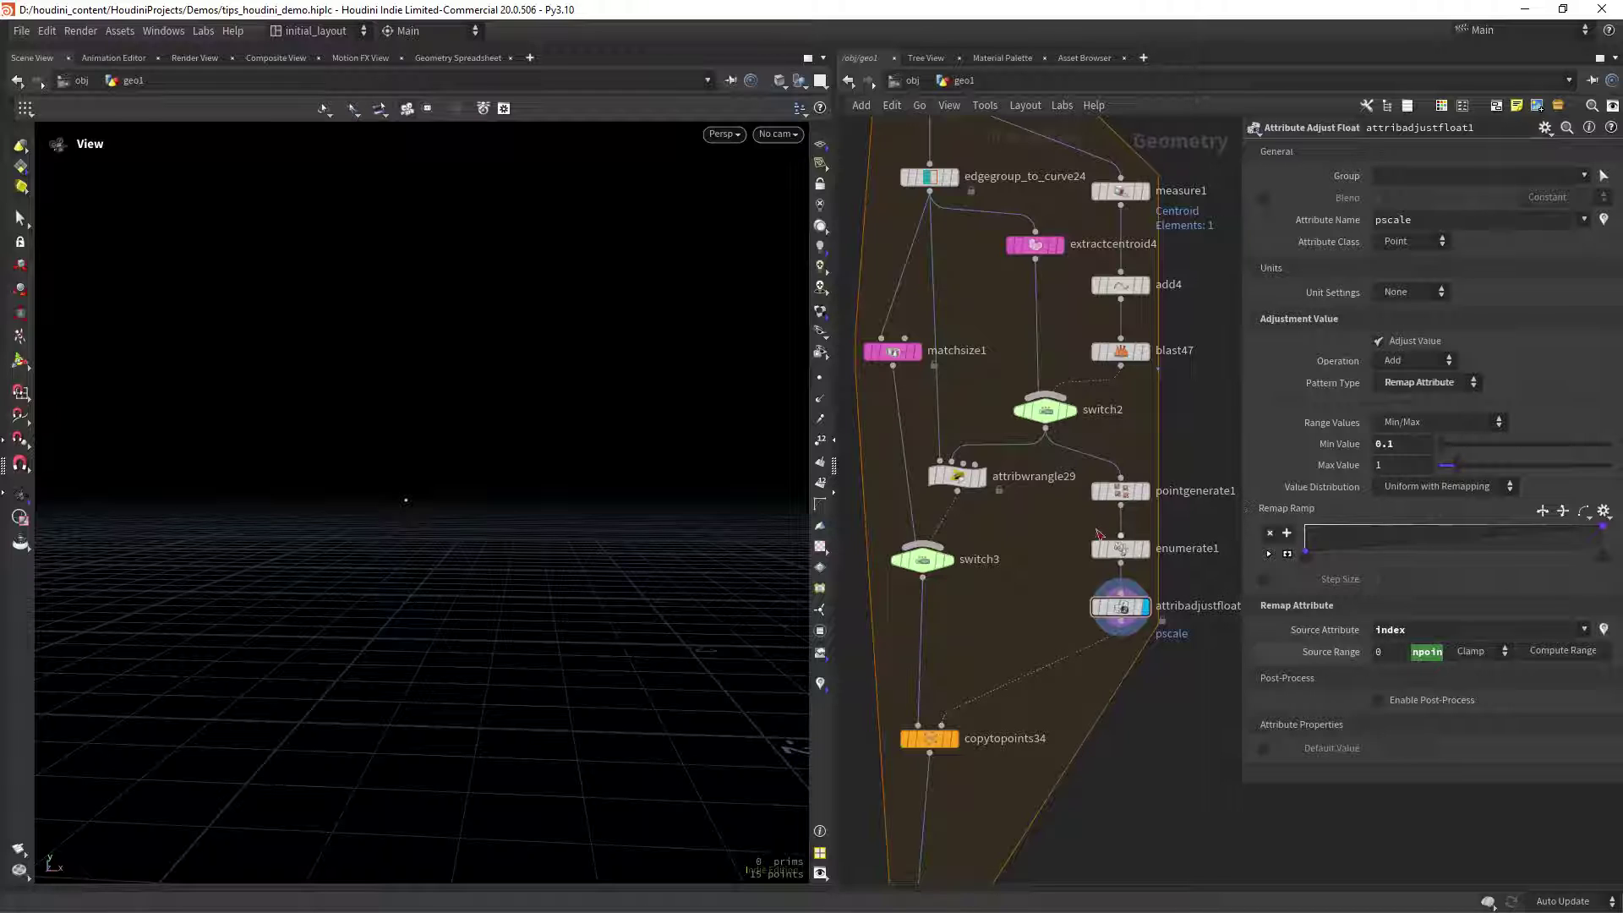
Display the concentric circles from copytopoints34 and review the pscale range in attribadjustfloat1
{"action": "scroll", "coordinate": [1163, 718], "scroll_direction": "down", "scroll_amount": 2}
{"action": "middle_click_drag", "start_coordinate": [1161, 708], "coordinate": [1144, 602]}
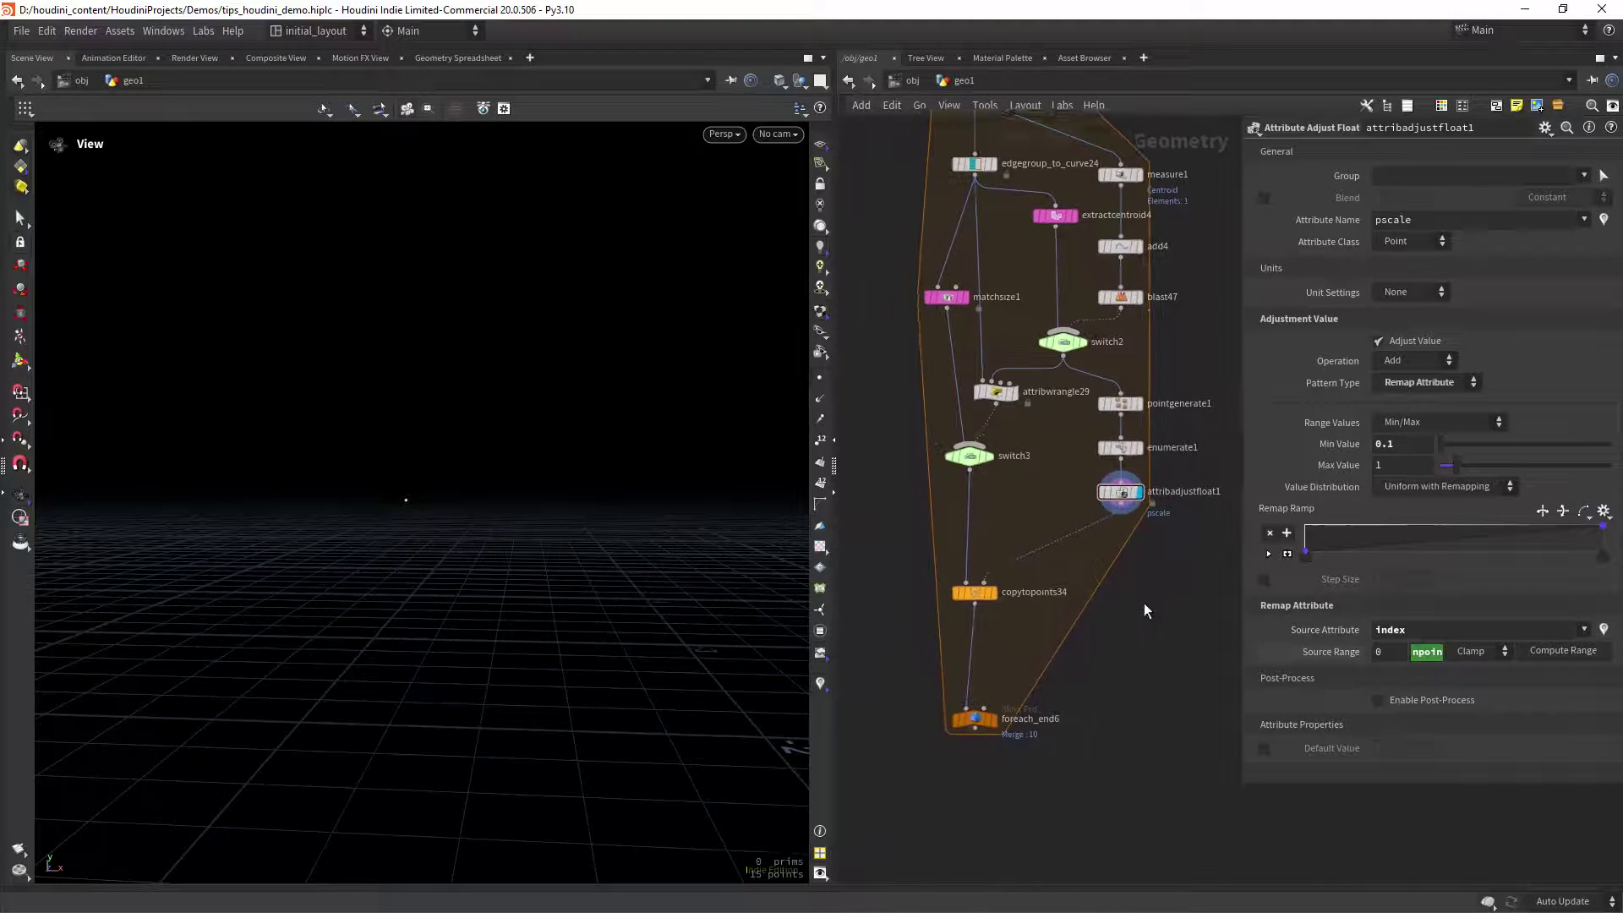
{"action": "scroll", "coordinate": [1108, 600], "scroll_direction": "up", "scroll_amount": 1}
{"action": "left_click", "coordinate": [972, 589]}
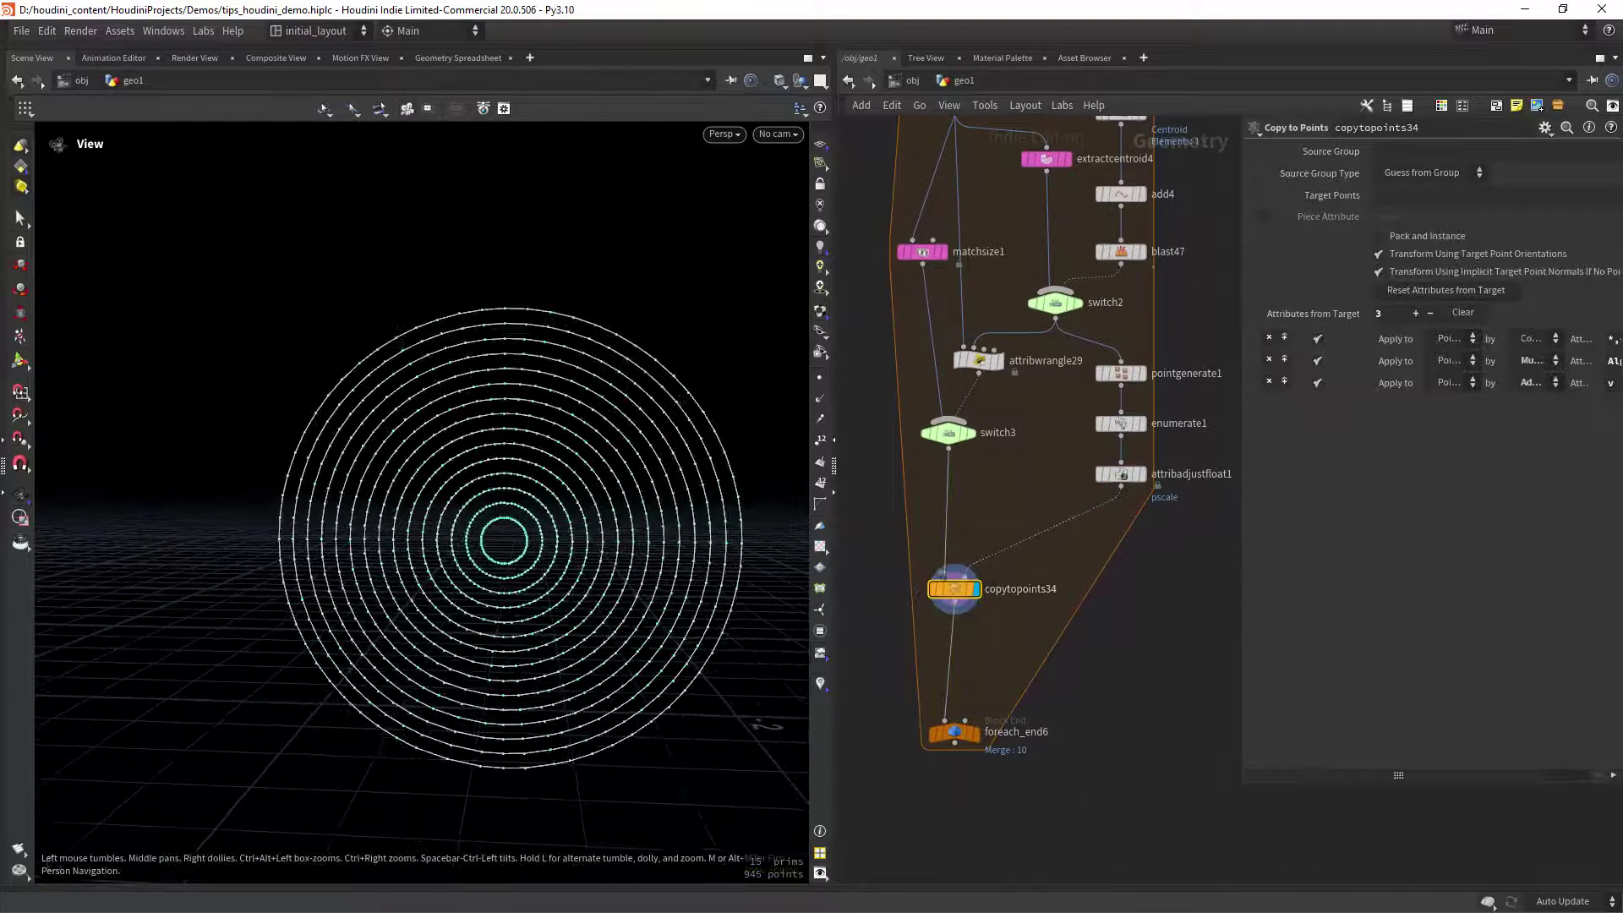
{"action": "left_click", "coordinate": [1117, 473]}
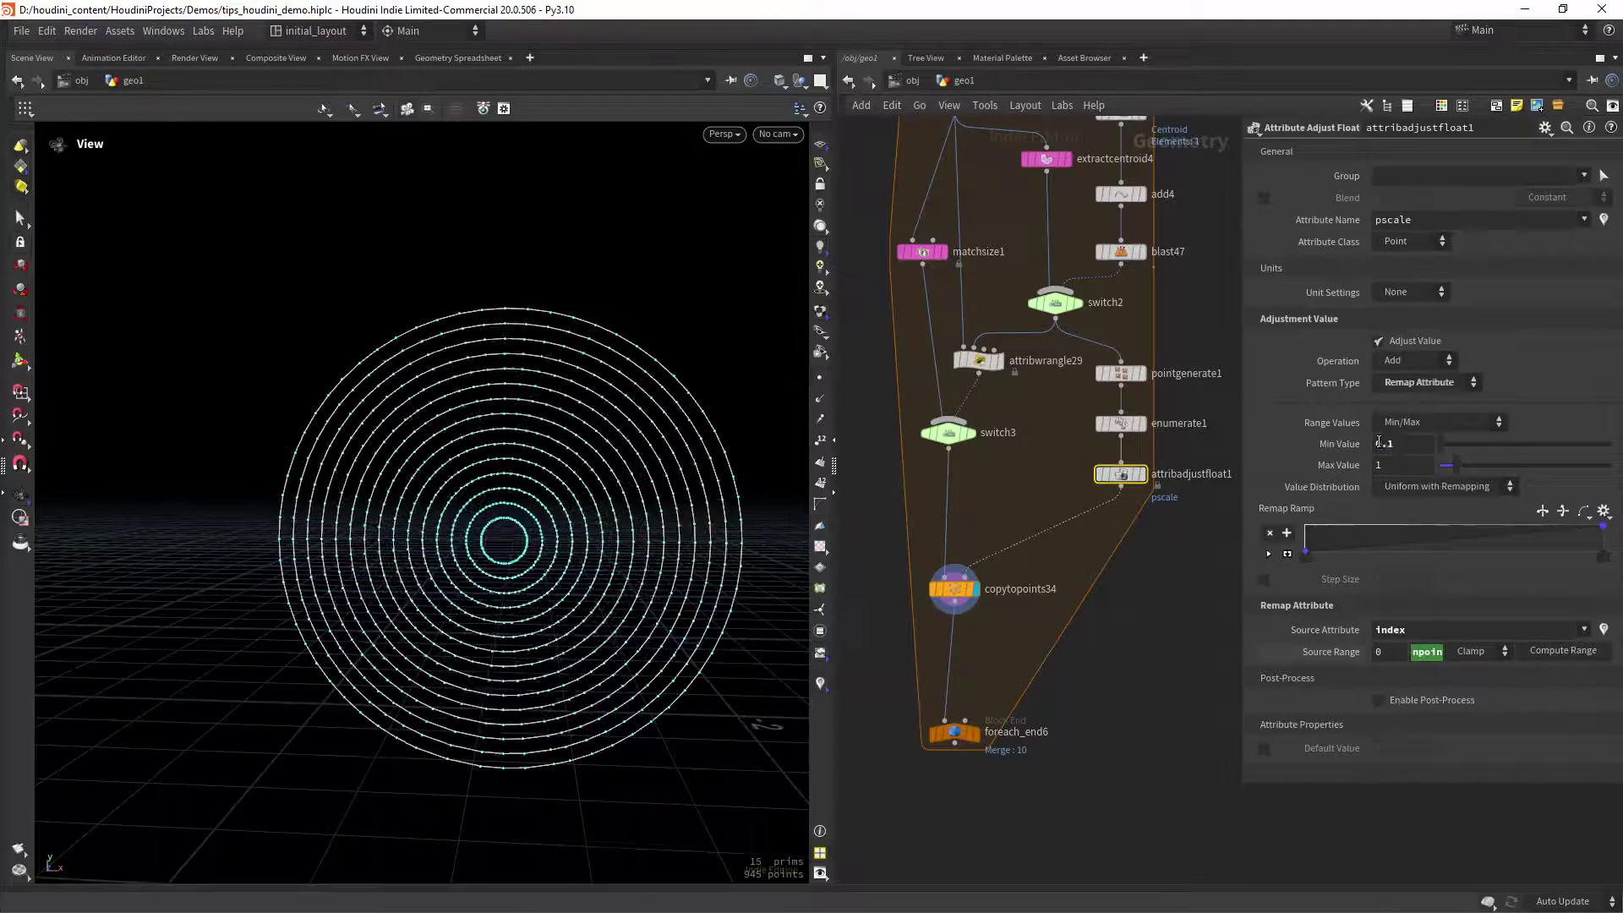
{"action": "scroll", "coordinate": [1094, 541], "scroll_direction": "up", "scroll_amount": 1}
Display the merged foreach_end6 result and examine the nested curves in the lower triangular shape
{"action": "left_click", "coordinate": [969, 753]}
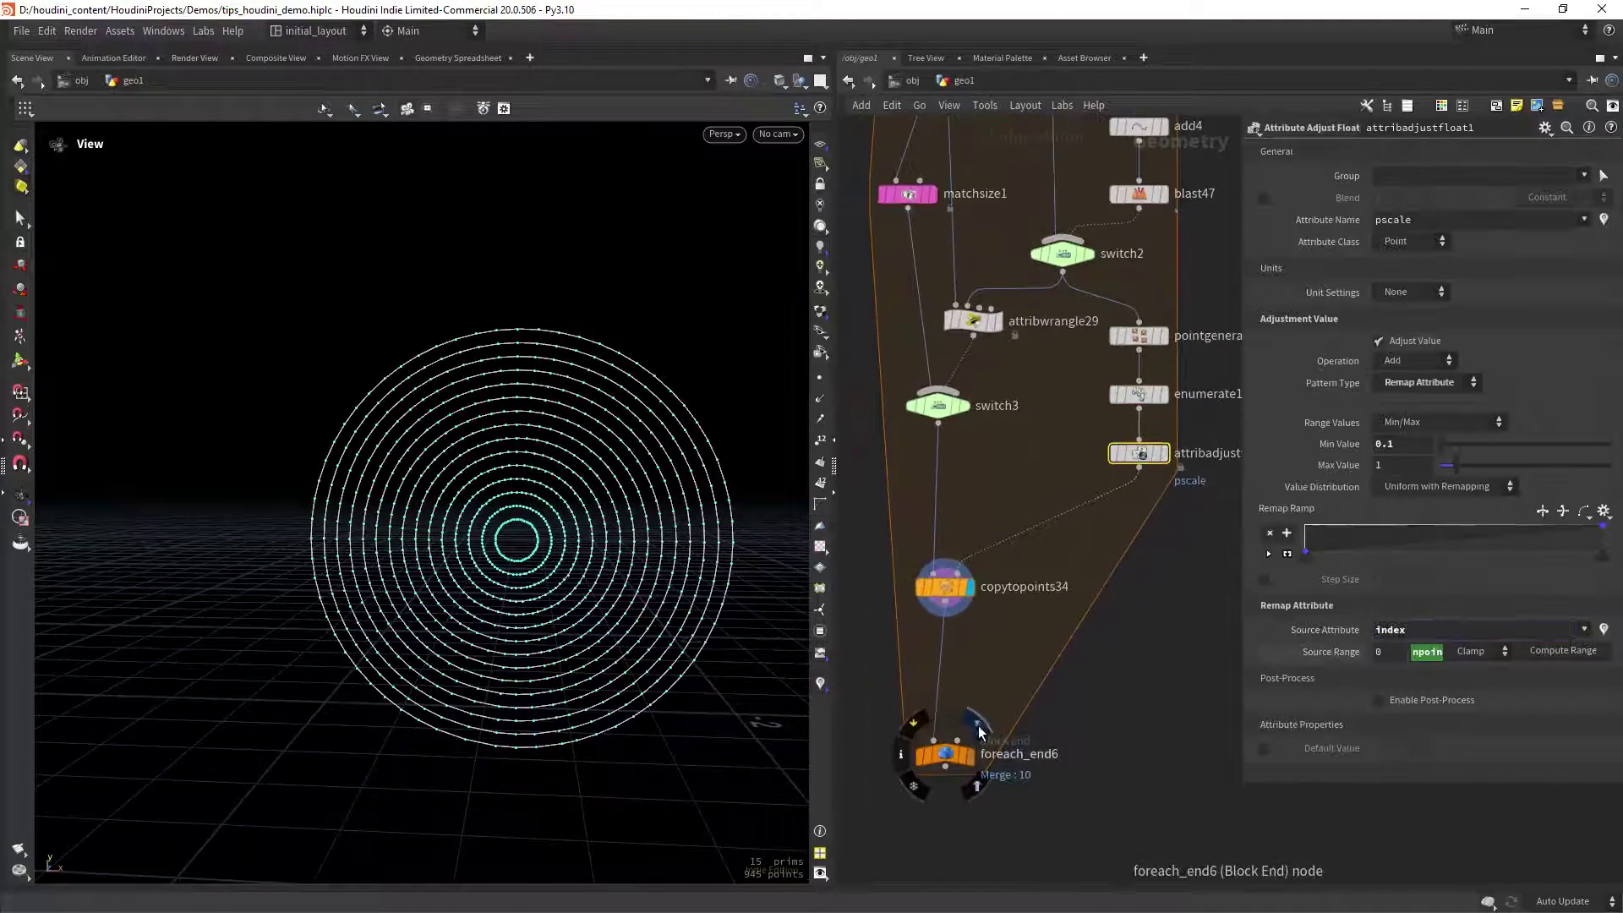
{"action": "middle_click_drag", "start_coordinate": [621, 719], "coordinate": [518, 626]}
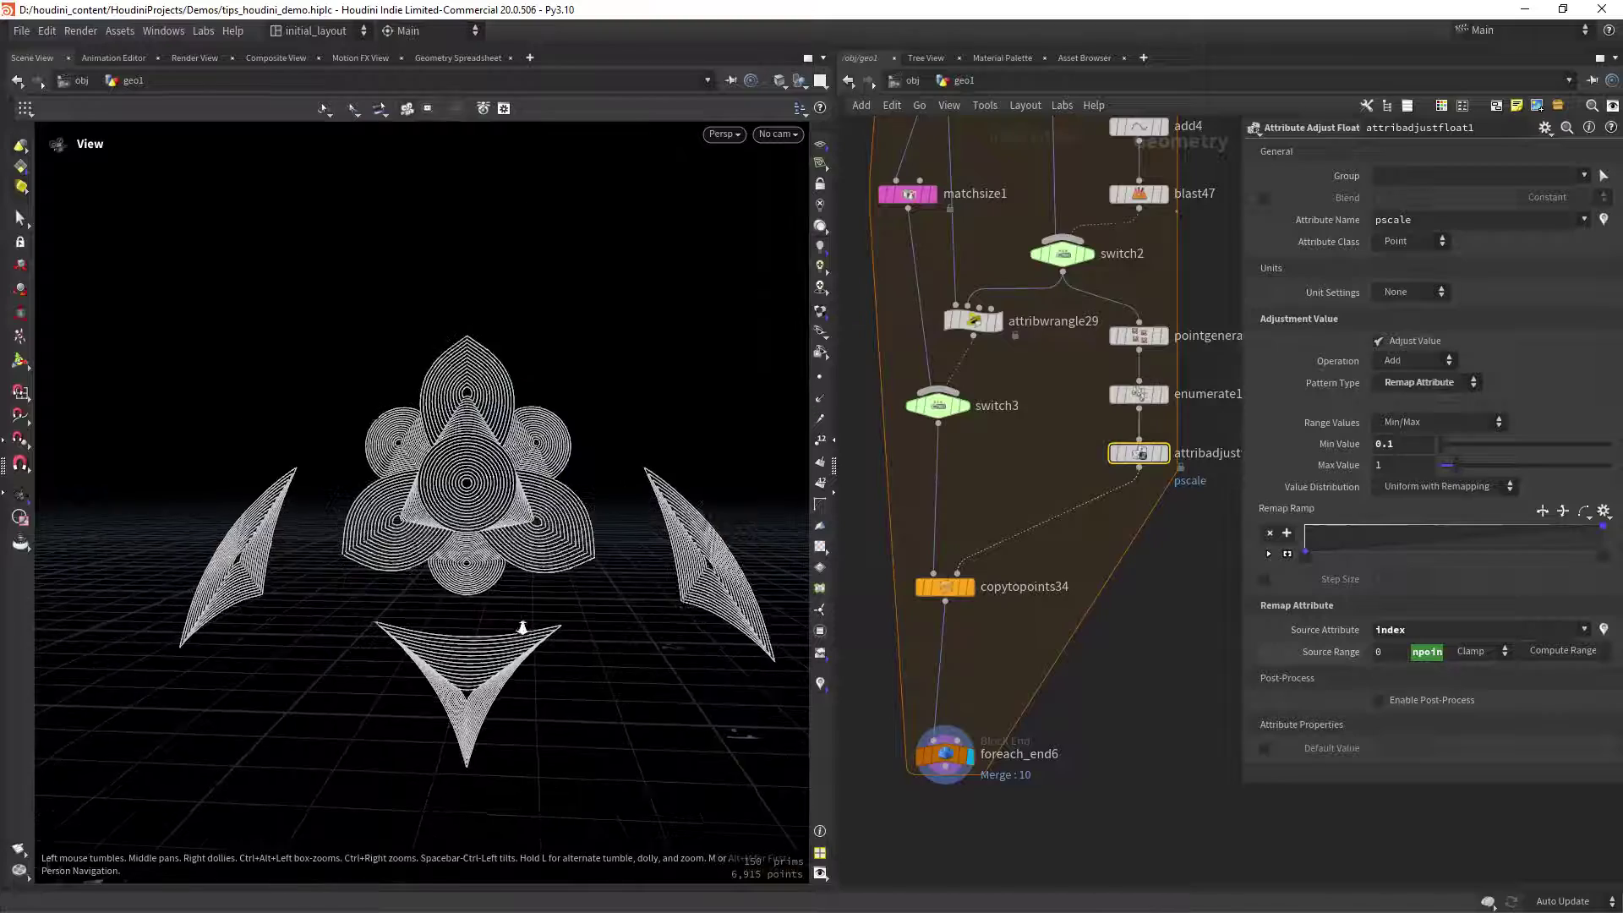
{"action": "left_click_drag", "start_coordinate": [519, 627], "coordinate": [583, 591]}
{"action": "right_click_drag", "start_coordinate": [583, 591], "coordinate": [582, 744]}
{"action": "middle_click_drag", "start_coordinate": [582, 744], "coordinate": [544, 609]}
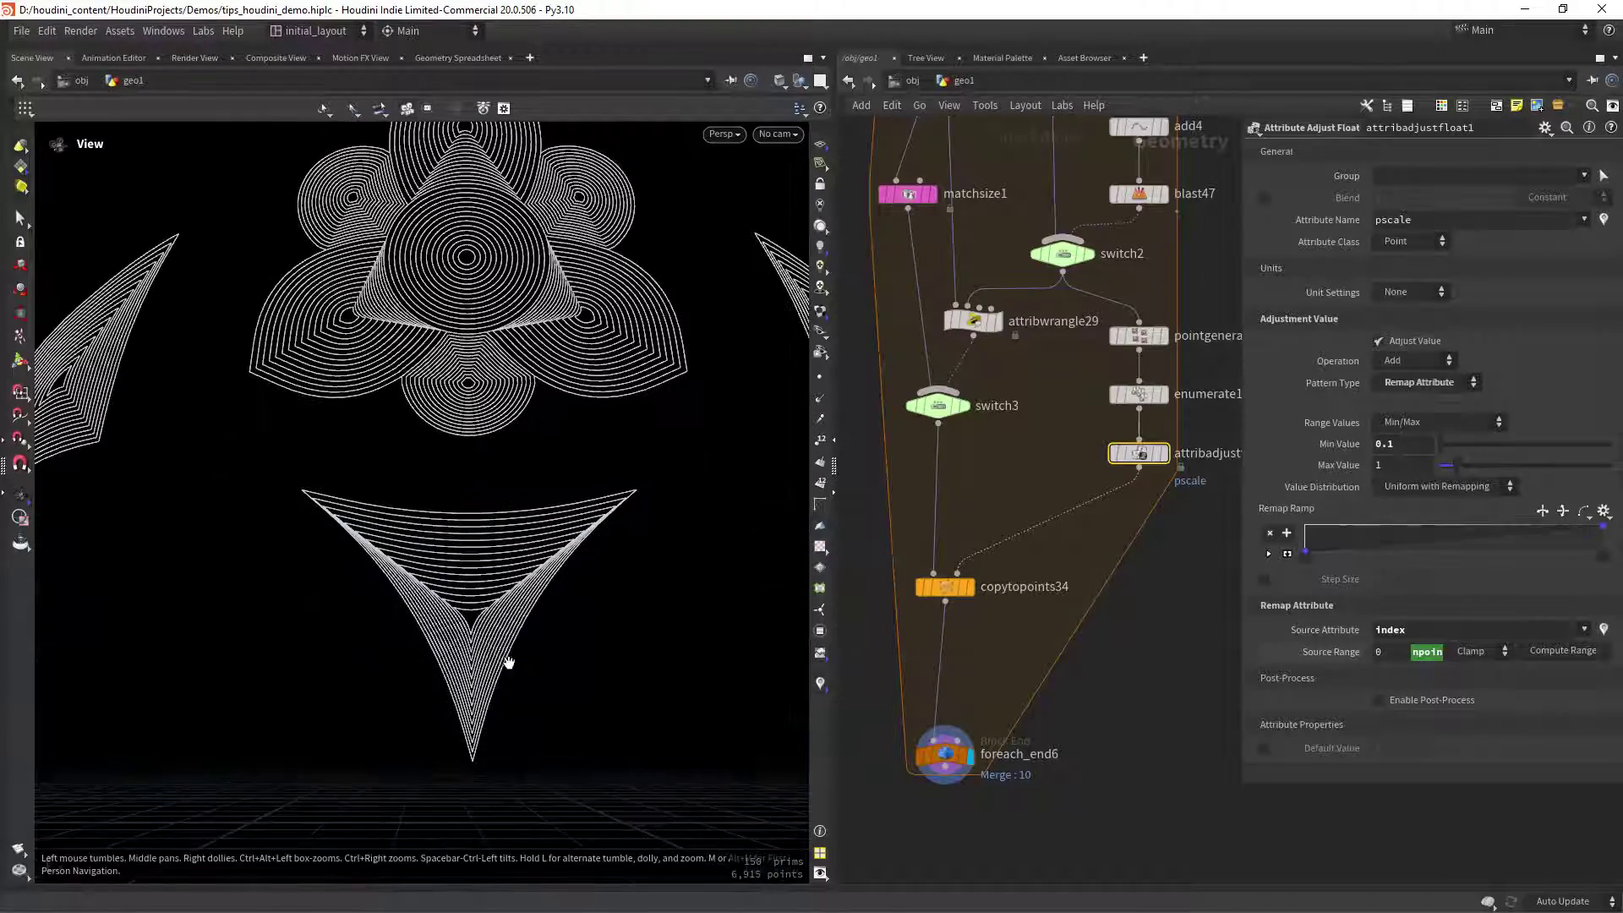
Display the edgegroup_to_curve24 outline and set the Single Pass of foreach_end6 to 2
{"action": "scroll", "coordinate": [1016, 399], "scroll_direction": "down", "scroll_amount": 2}
{"action": "middle_click_drag", "start_coordinate": [1016, 399], "coordinate": [1004, 633]}
{"action": "left_click", "coordinate": [972, 373]}
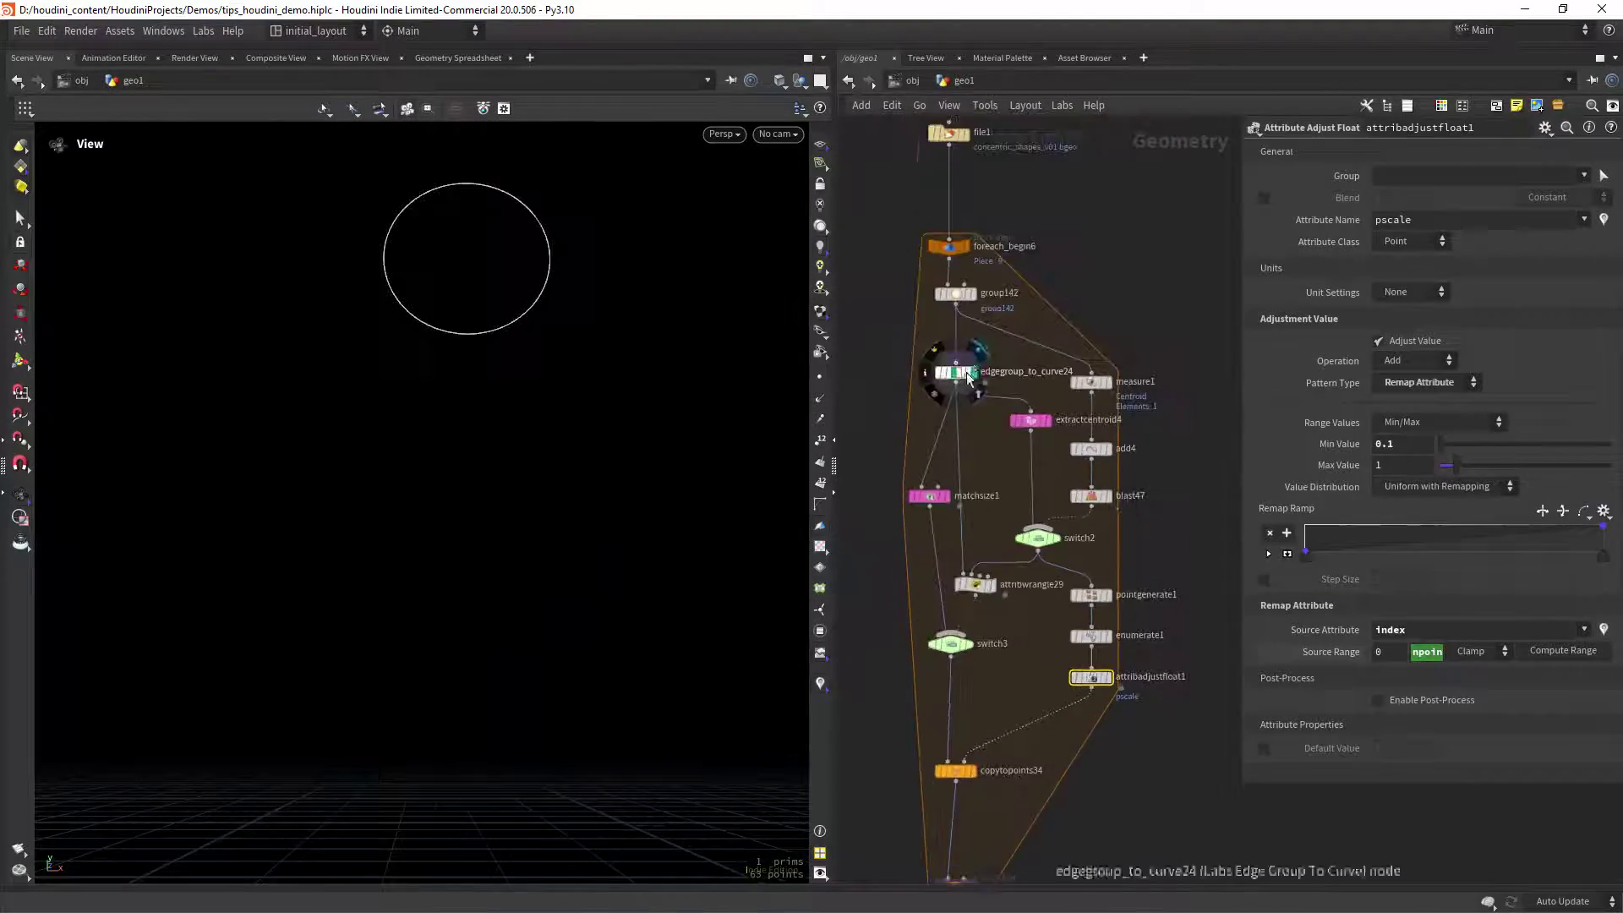
{"action": "middle_click_drag", "start_coordinate": [985, 507], "coordinate": [972, 355]}
{"action": "left_click", "coordinate": [943, 737]}
{"action": "left_click_drag", "start_coordinate": [1442, 348], "coordinate": [1473, 348]}
{"action": "middle_click_drag", "start_coordinate": [580, 551], "coordinate": [629, 517]}
{"action": "right_click_drag", "start_coordinate": [630, 518], "coordinate": [632, 605]}
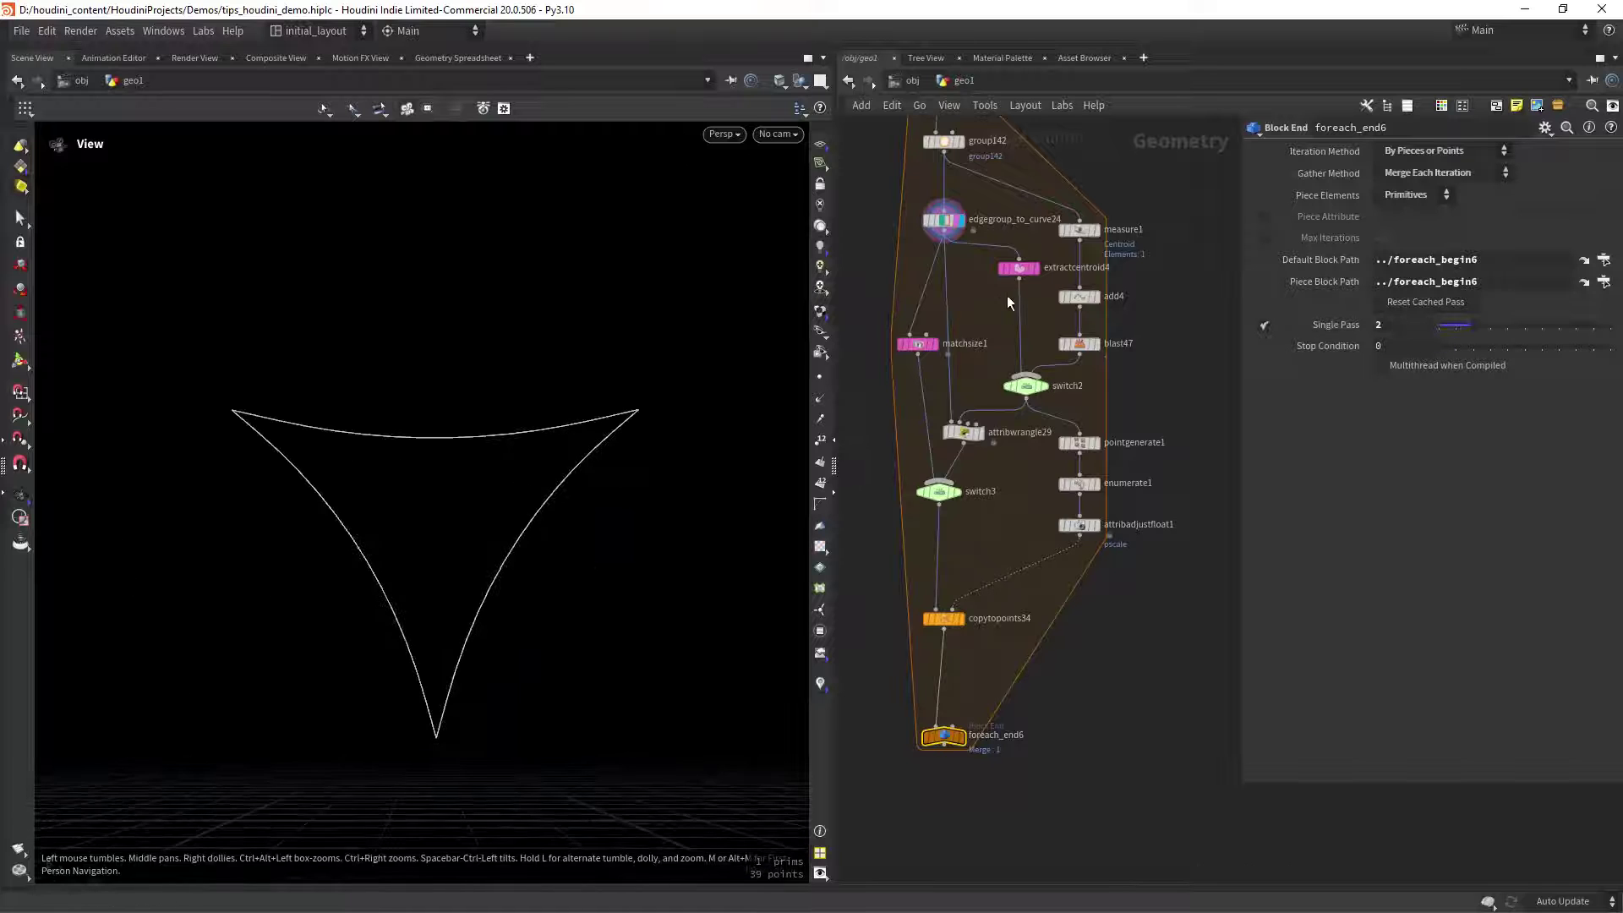
Display the extractcentroid4 point against the curved triangle outline and display the measure1 surface
{"action": "left_click", "coordinate": [1036, 269]}
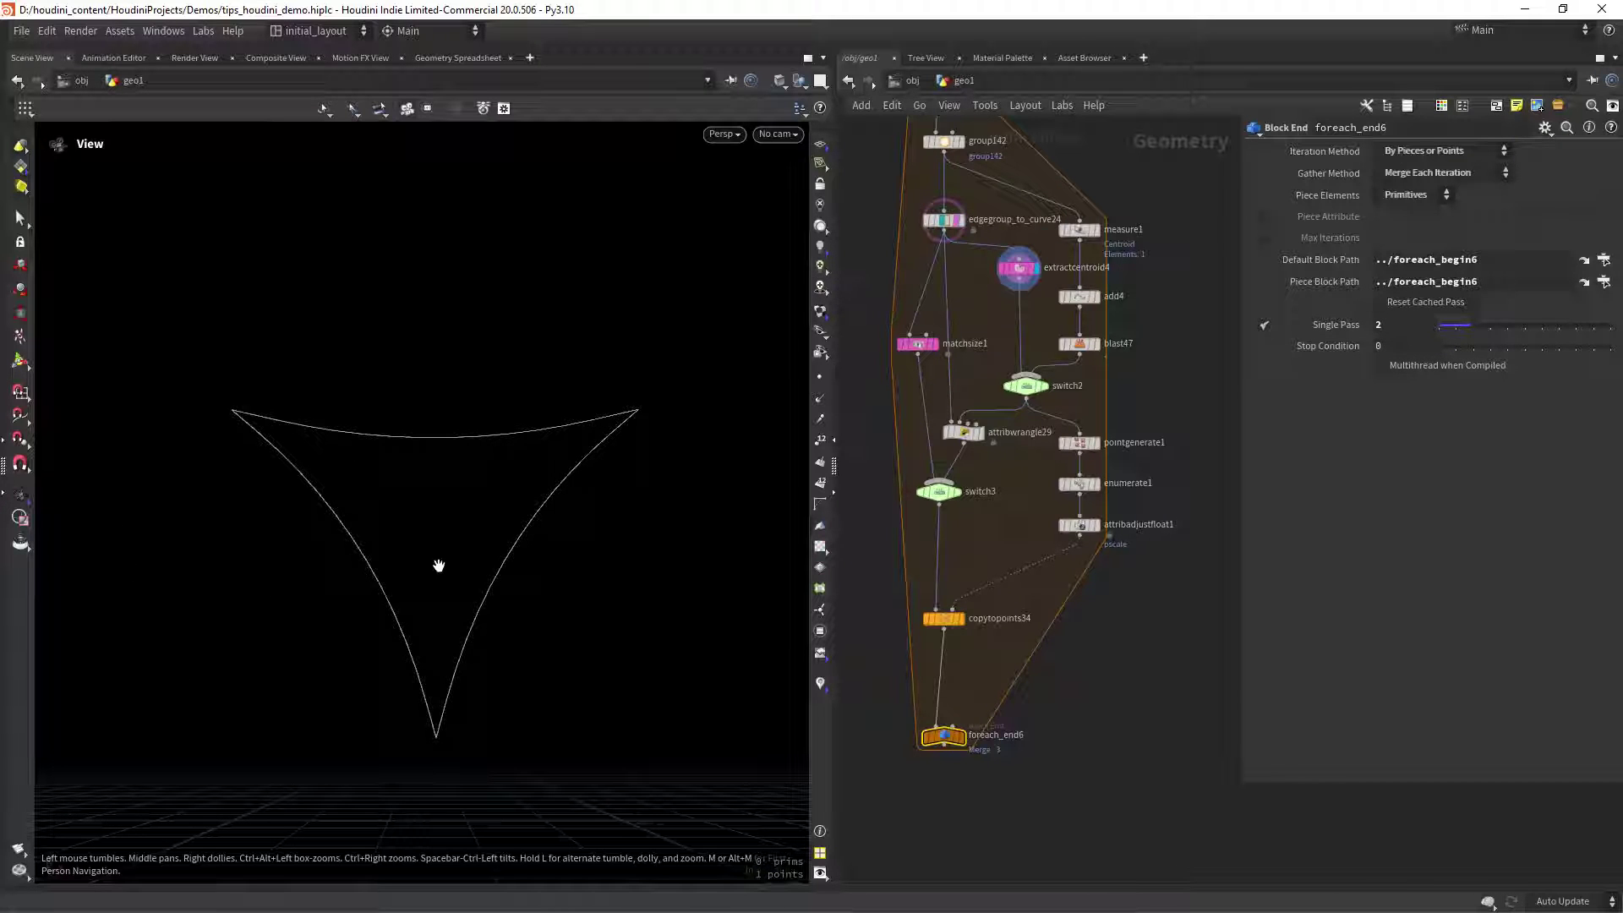
{"action": "left_click", "coordinate": [1102, 211]}
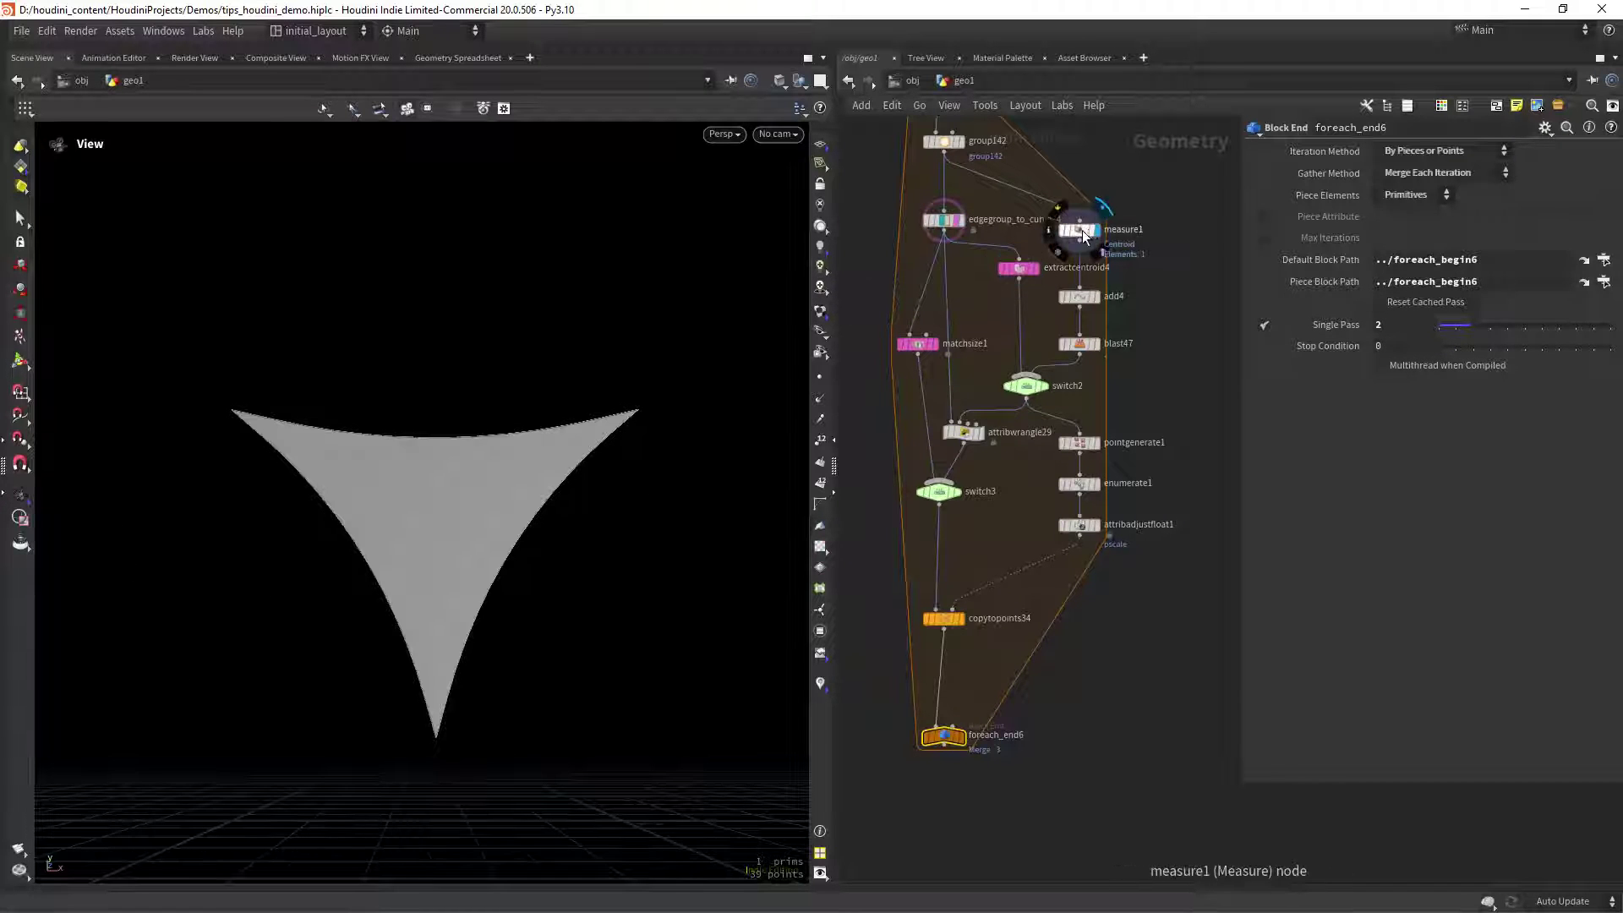
{"action": "left_click", "coordinate": [1079, 229]}
Display add4 and review the prim expressions that position Point 0
{"action": "left_click", "coordinate": [1099, 296]}
{"action": "left_click", "coordinate": [1080, 296]}
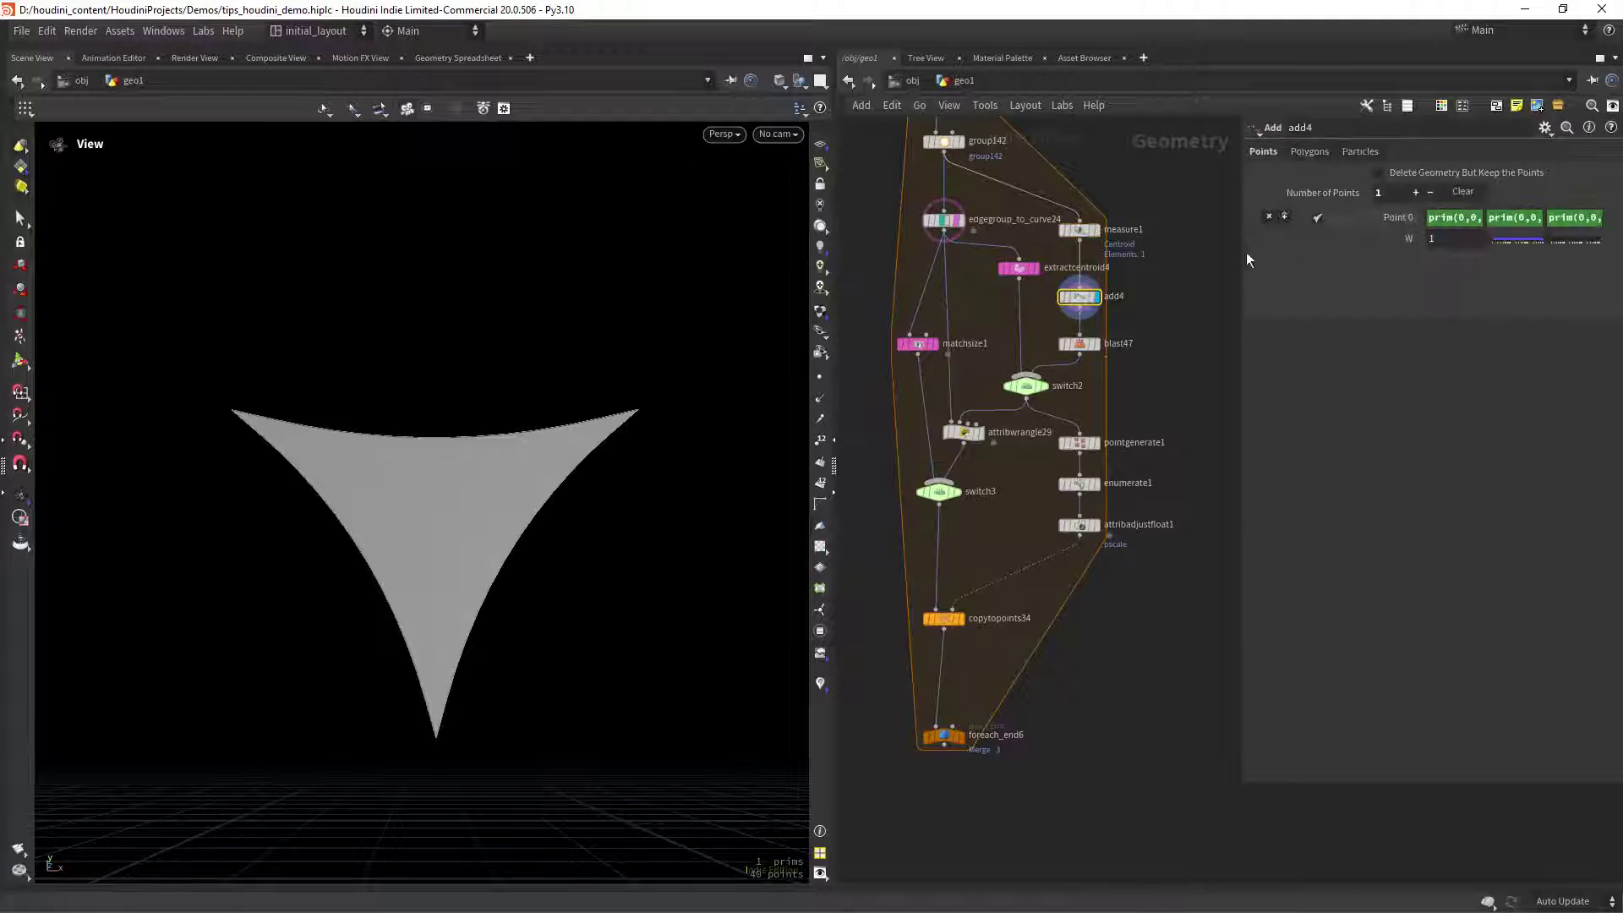
{"action": "left_click_drag", "start_coordinate": [1241, 279], "coordinate": [1197, 287]}
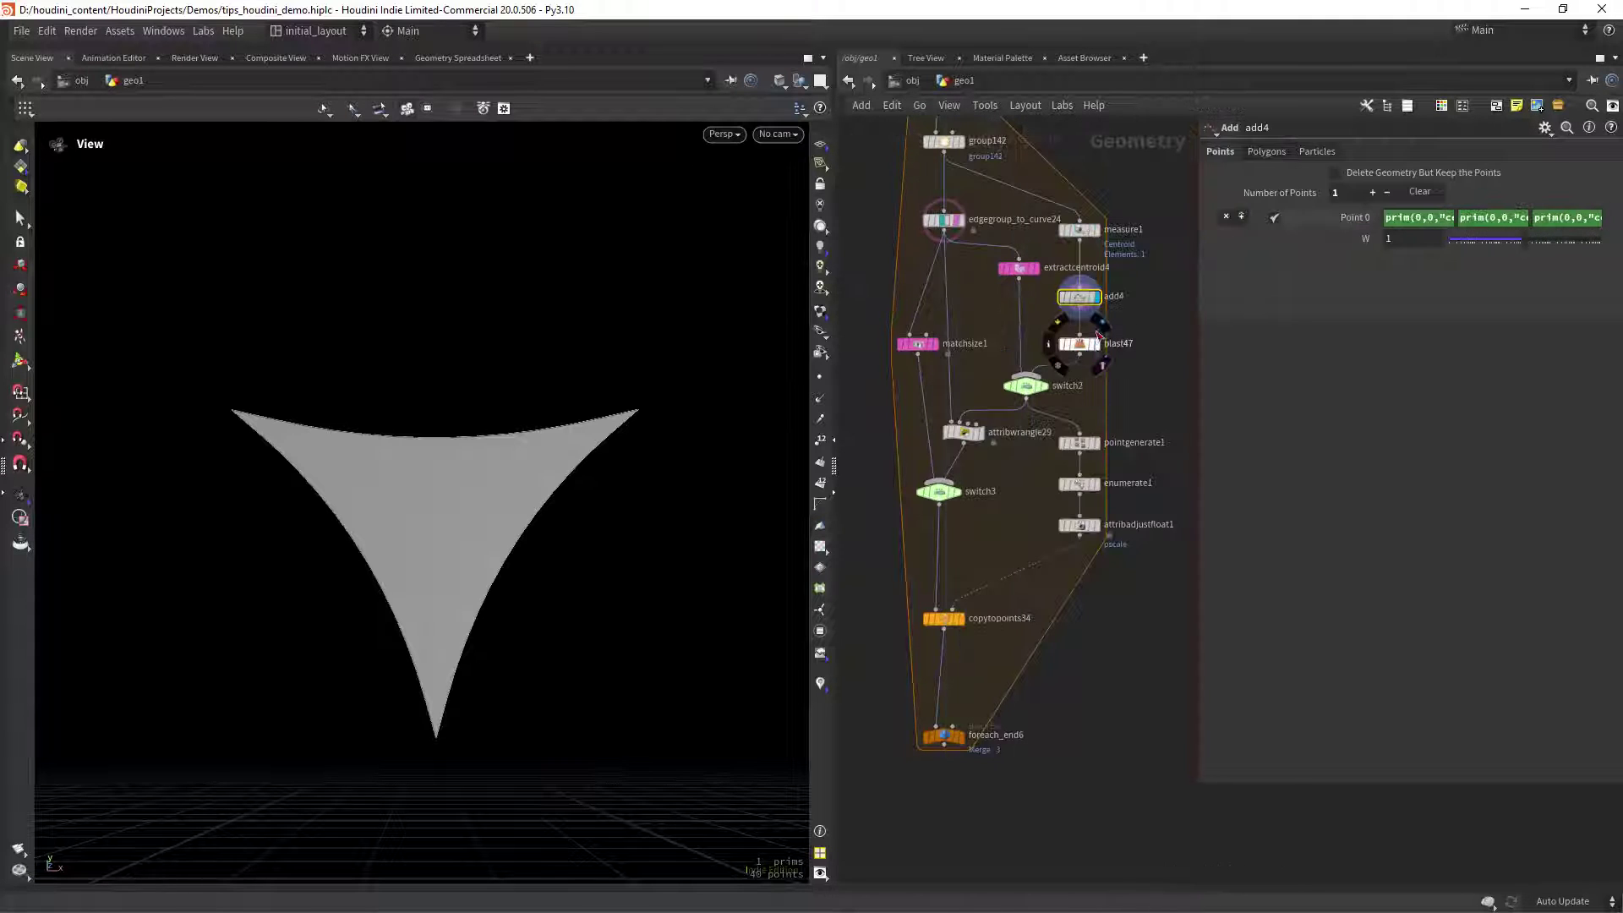
Display blast47, review its primitive deletion settings, and examine the remaining point inside the triangle outline
{"action": "left_click", "coordinate": [1097, 344]}
{"action": "left_click", "coordinate": [1082, 344]}
{"action": "scroll", "coordinate": [1079, 400], "scroll_direction": "up", "scroll_amount": 1}
{"action": "scroll", "coordinate": [532, 545], "scroll_direction": "down", "scroll_amount": 4}
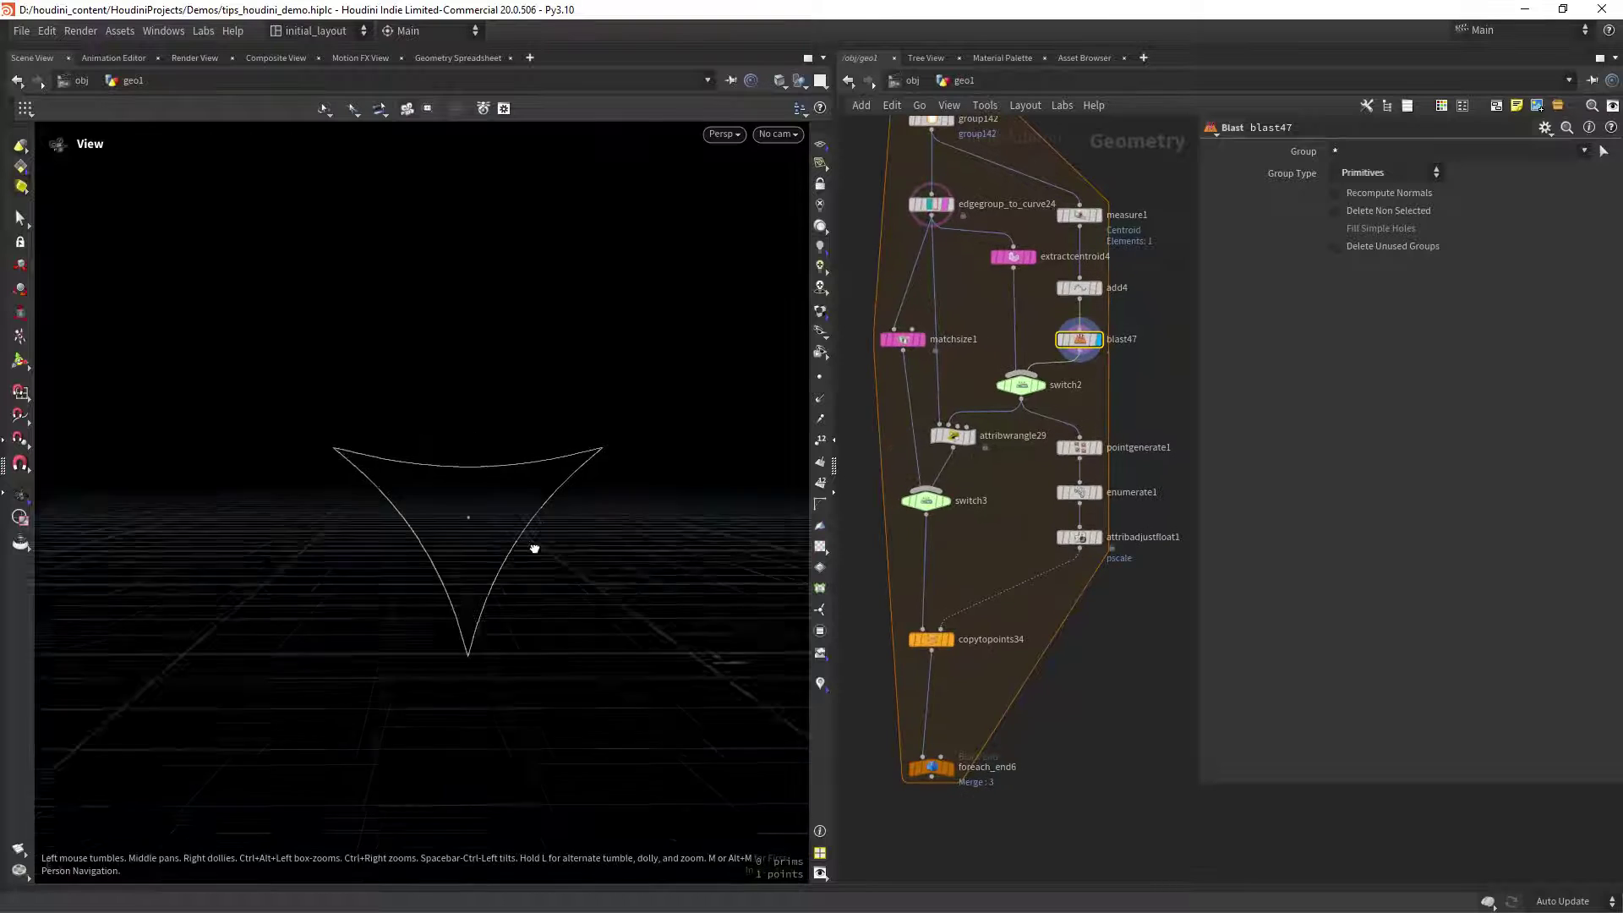
{"action": "scroll", "coordinate": [531, 545], "scroll_direction": "up", "scroll_amount": 3}
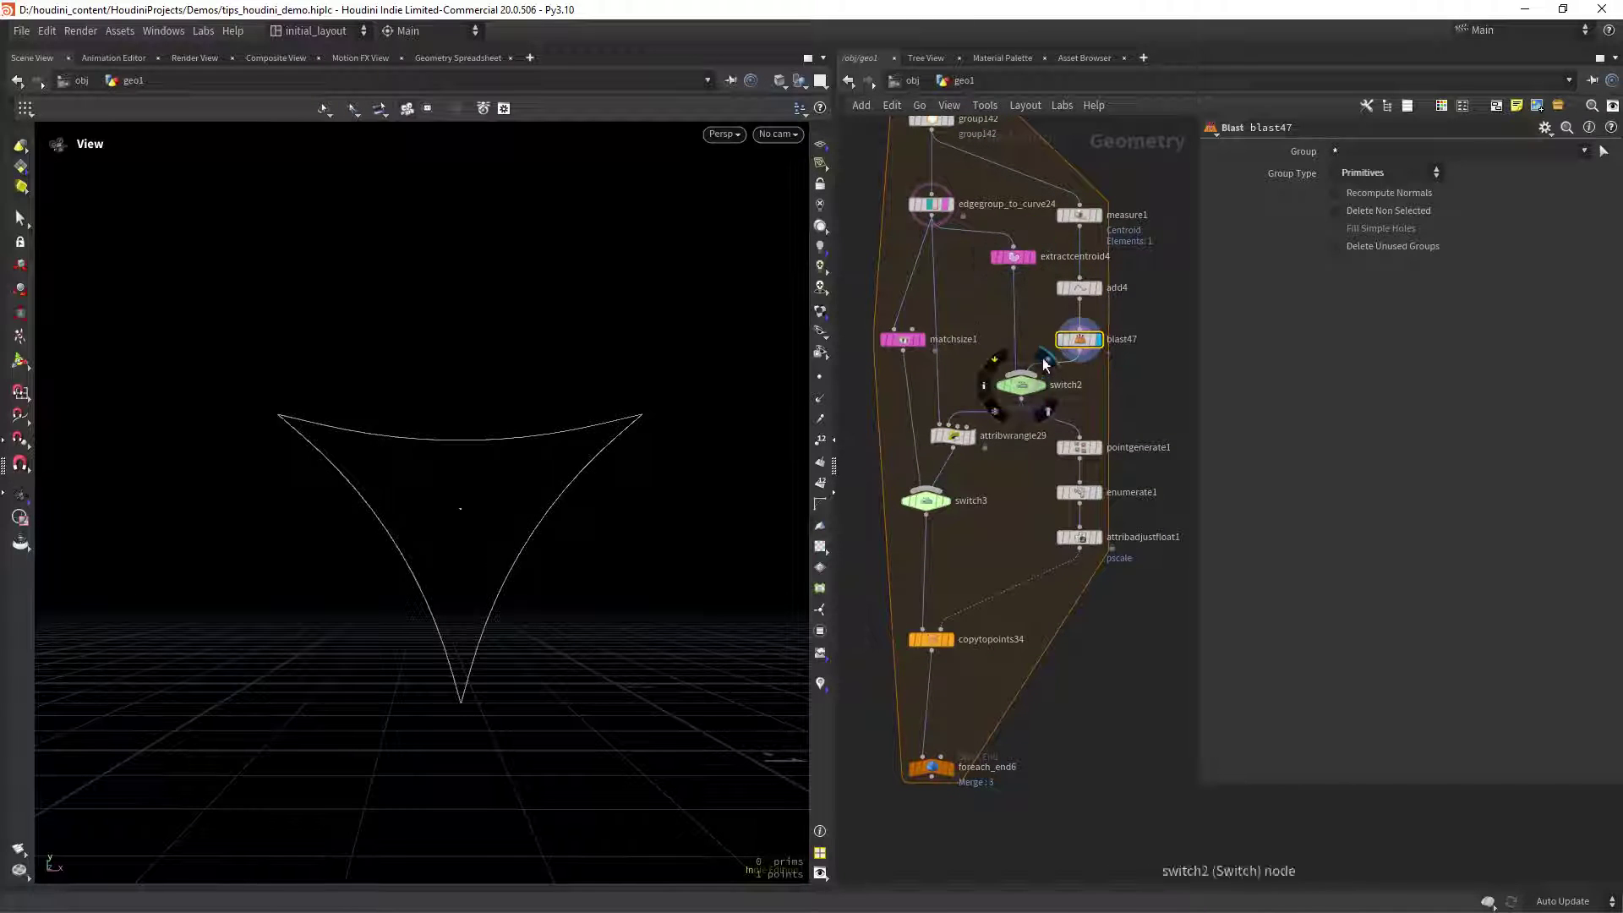
Display switch2 and review its Select Input setting and the two centroid inputs
{"action": "left_click", "coordinate": [1041, 360]}
{"action": "scroll", "coordinate": [997, 473], "scroll_direction": "up", "scroll_amount": 3}
{"action": "scroll", "coordinate": [998, 474], "scroll_direction": "down", "scroll_amount": 2}
{"action": "middle_click_drag", "start_coordinate": [974, 444], "coordinate": [980, 518]}
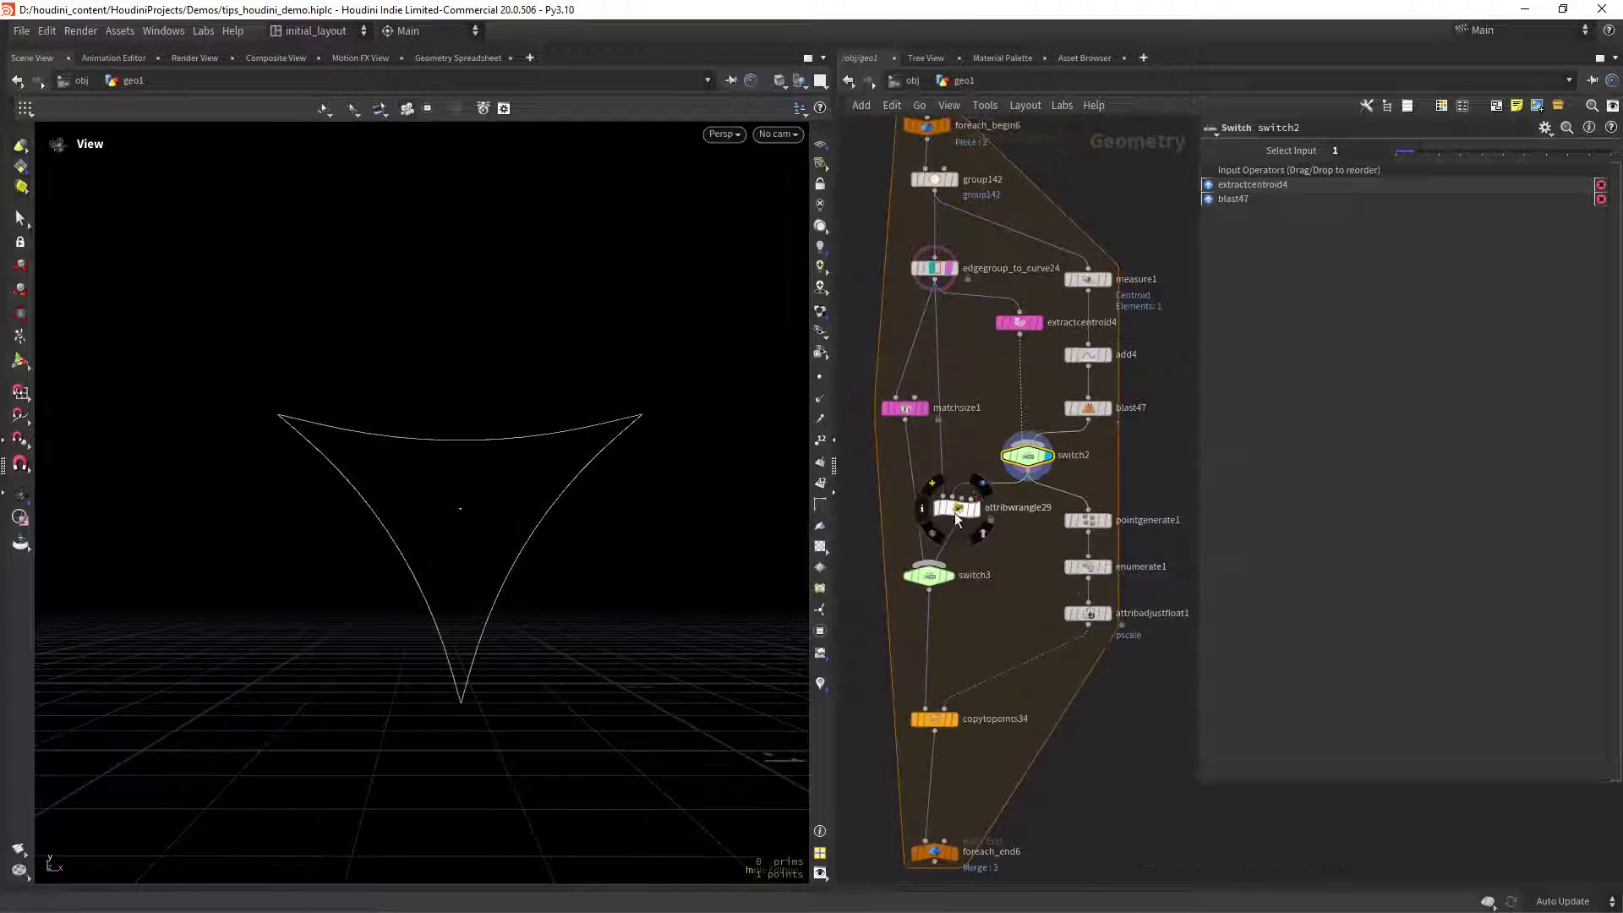
Display matchsize1 and attribwrangle29, and review the VEX code that offsets the curve by its centroid
{"action": "left_click", "coordinate": [924, 409]}
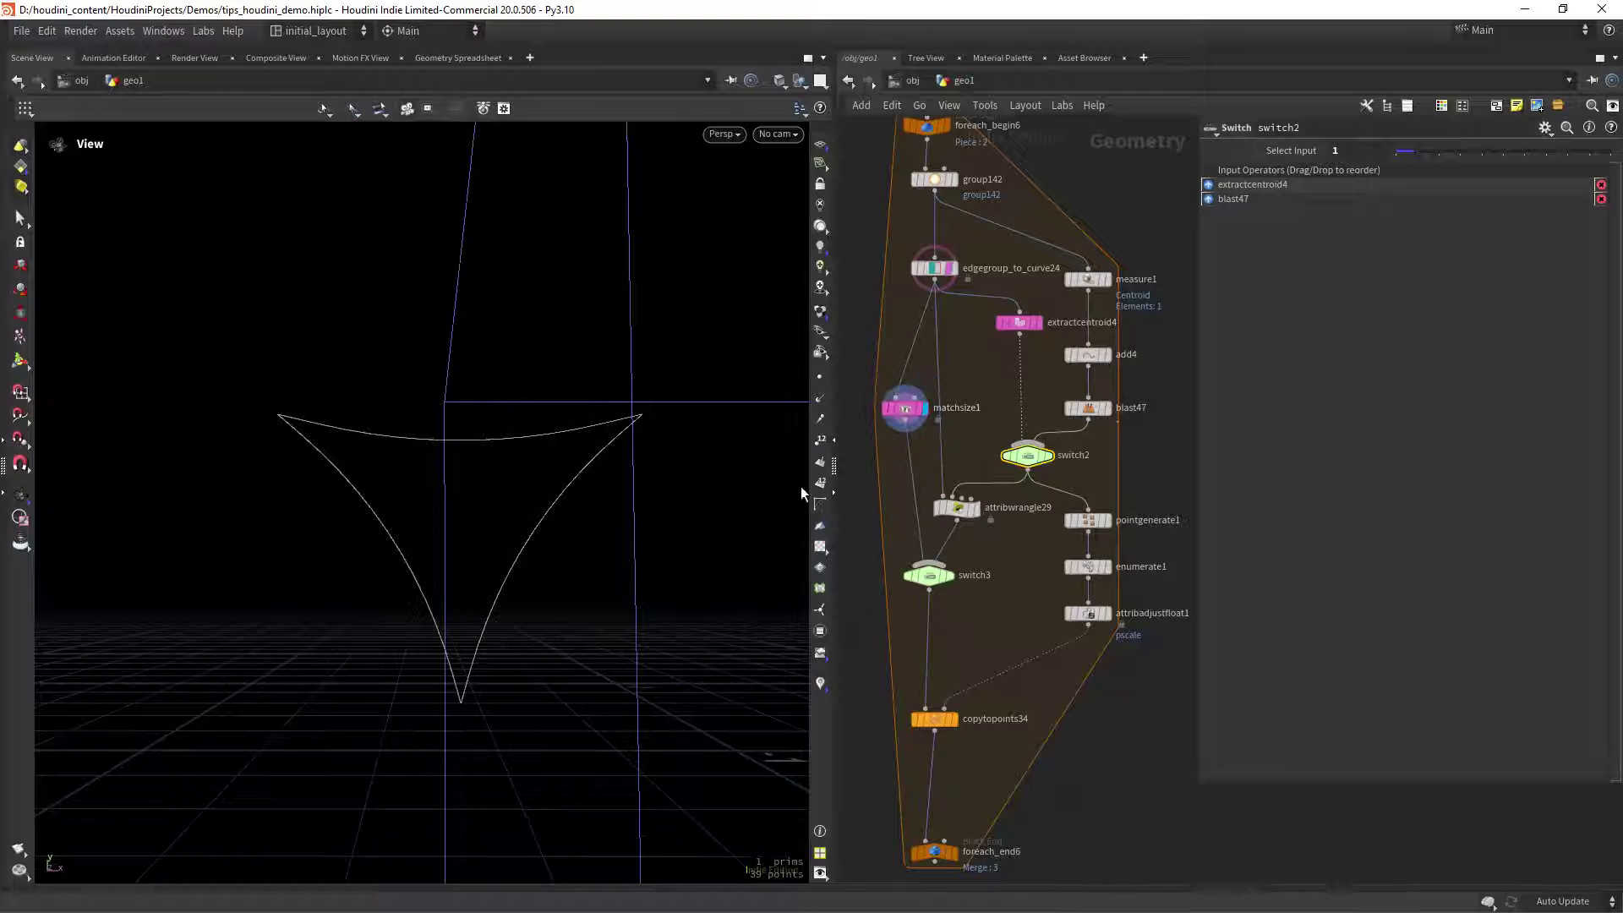
{"action": "left_click", "coordinate": [966, 513]}
{"action": "left_click", "coordinate": [960, 514]}
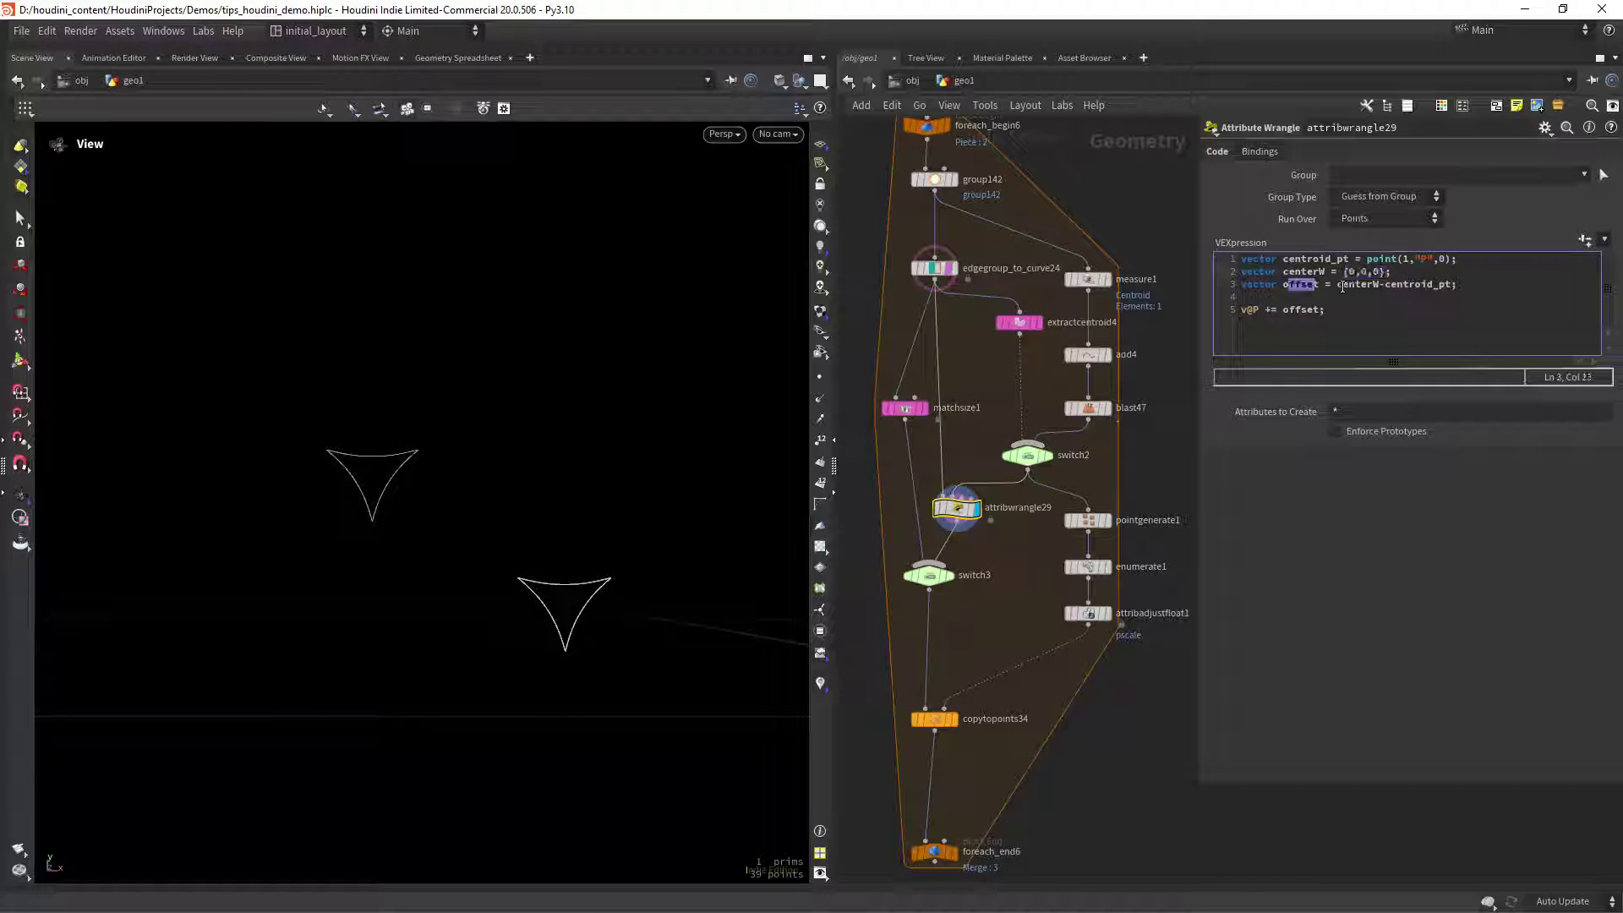
{"action": "left_click_drag", "start_coordinate": [1403, 290], "coordinate": [1451, 286]}
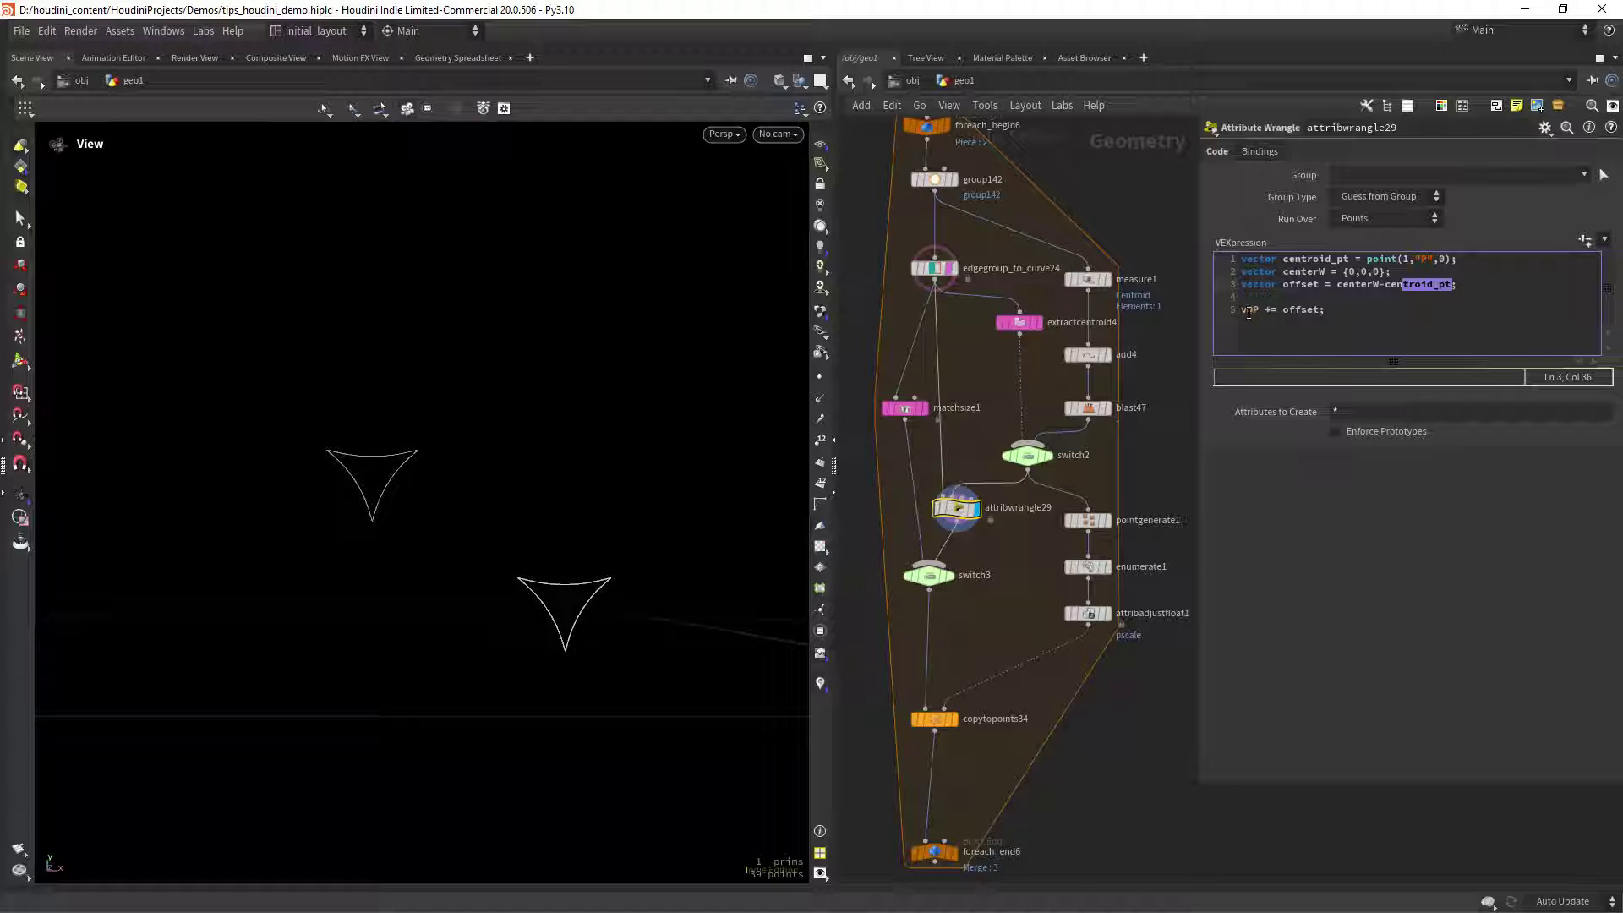
{"action": "scroll", "coordinate": [997, 559], "scroll_direction": "up", "scroll_amount": 2}
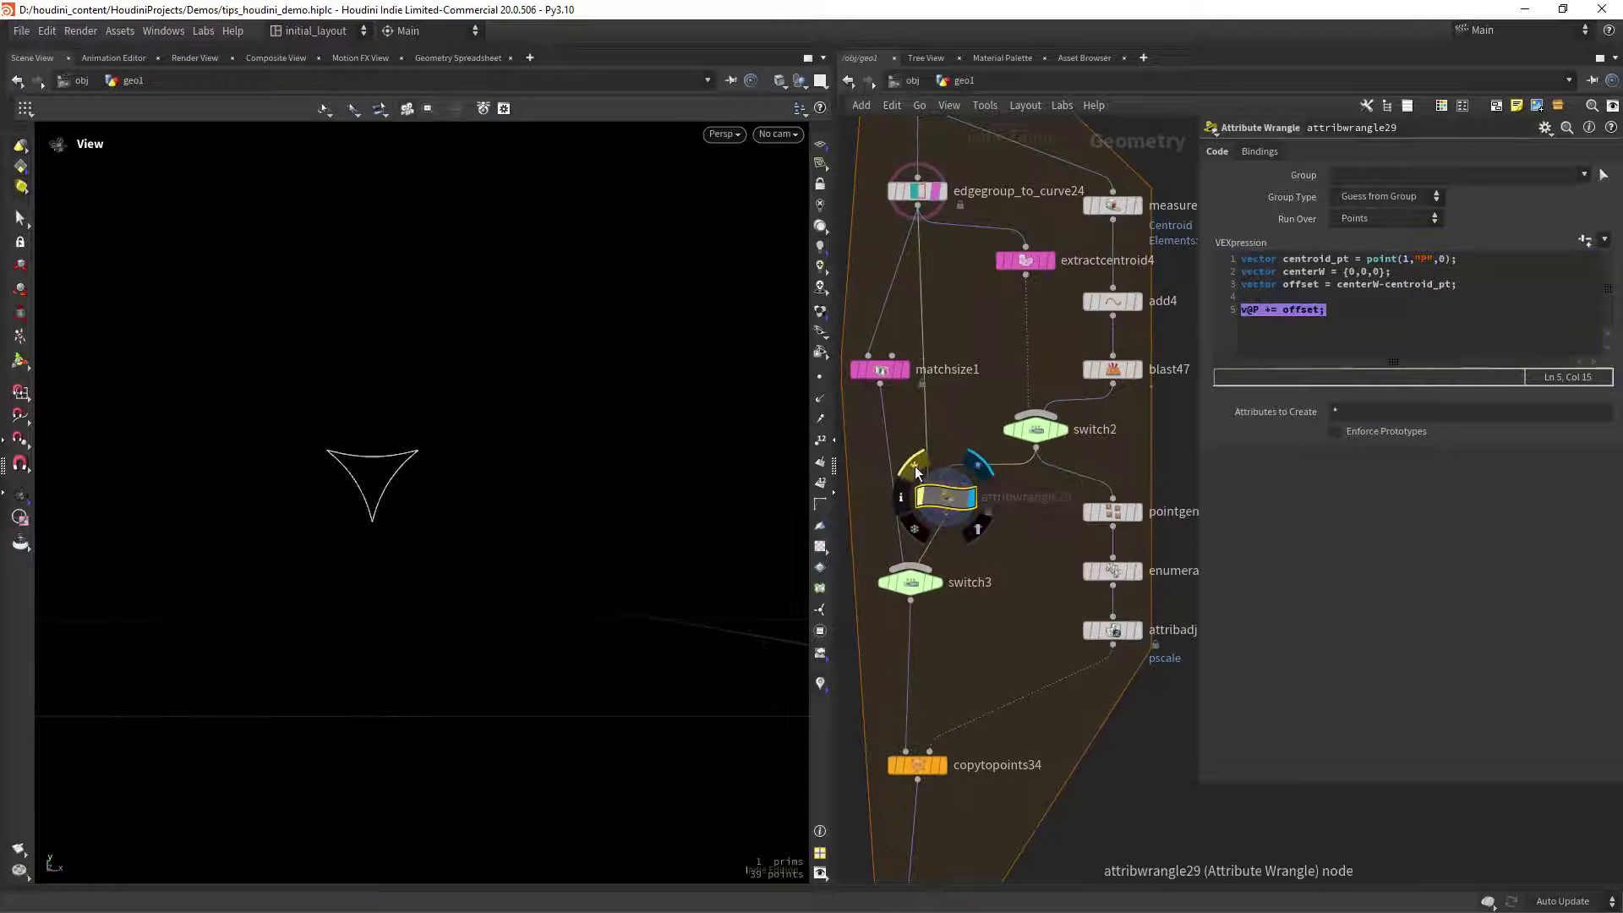
Display switch3, review its Select Input expression referencing switch2, and check the switch2 Select Input slider
{"action": "left_click", "coordinate": [910, 581]}
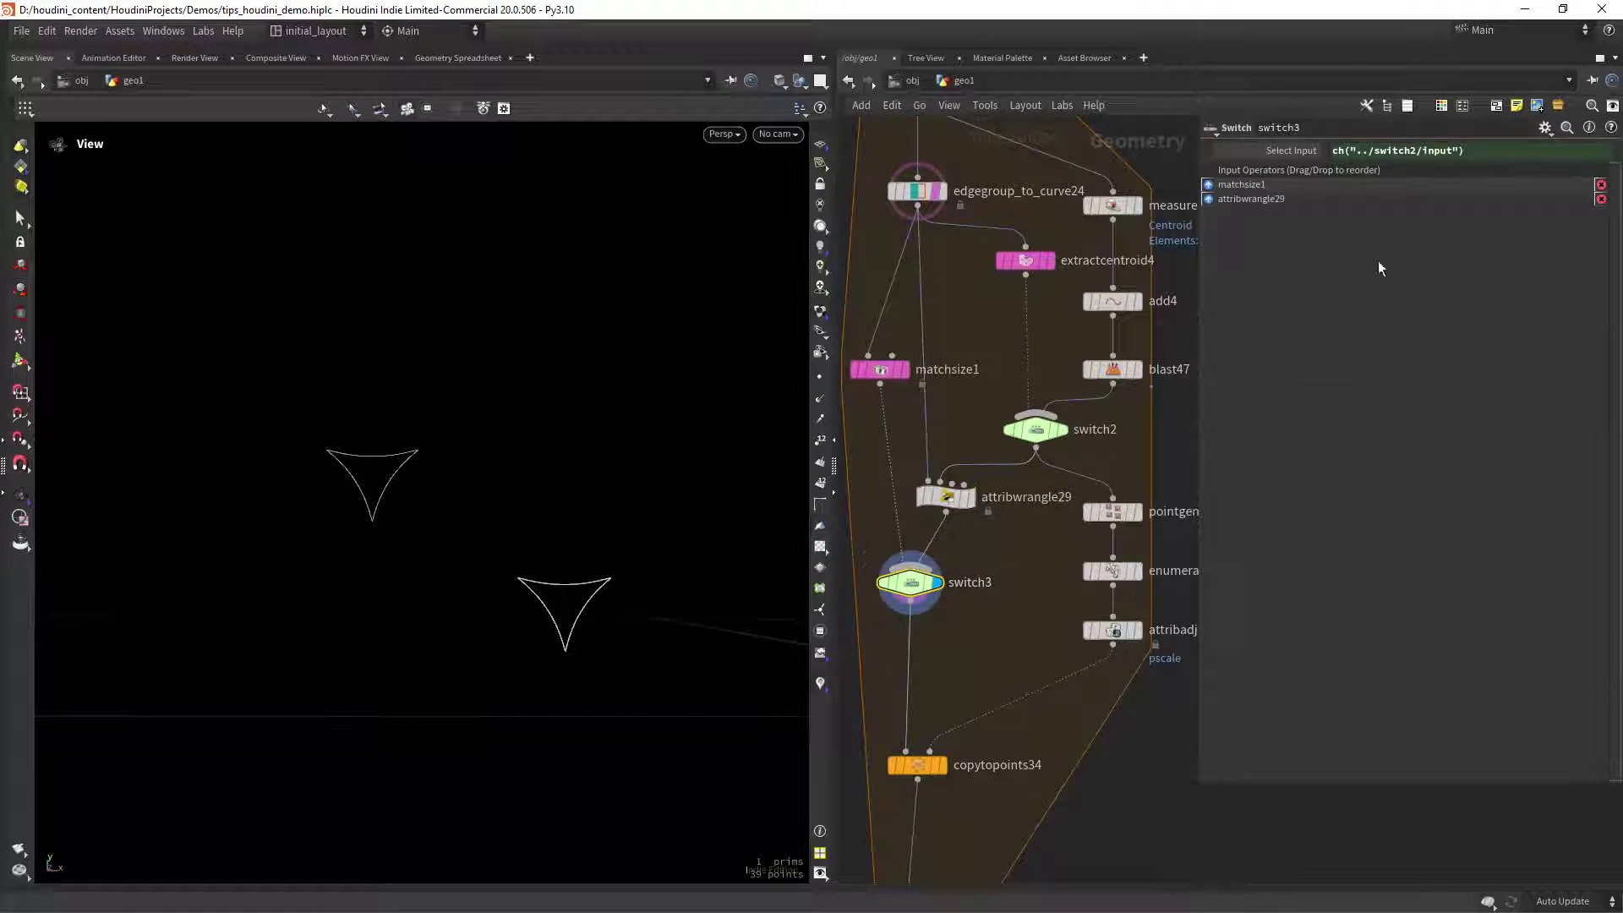
{"action": "left_click", "coordinate": [1054, 427]}
{"action": "left_click_drag", "start_coordinate": [1401, 162], "coordinate": [1414, 161]}
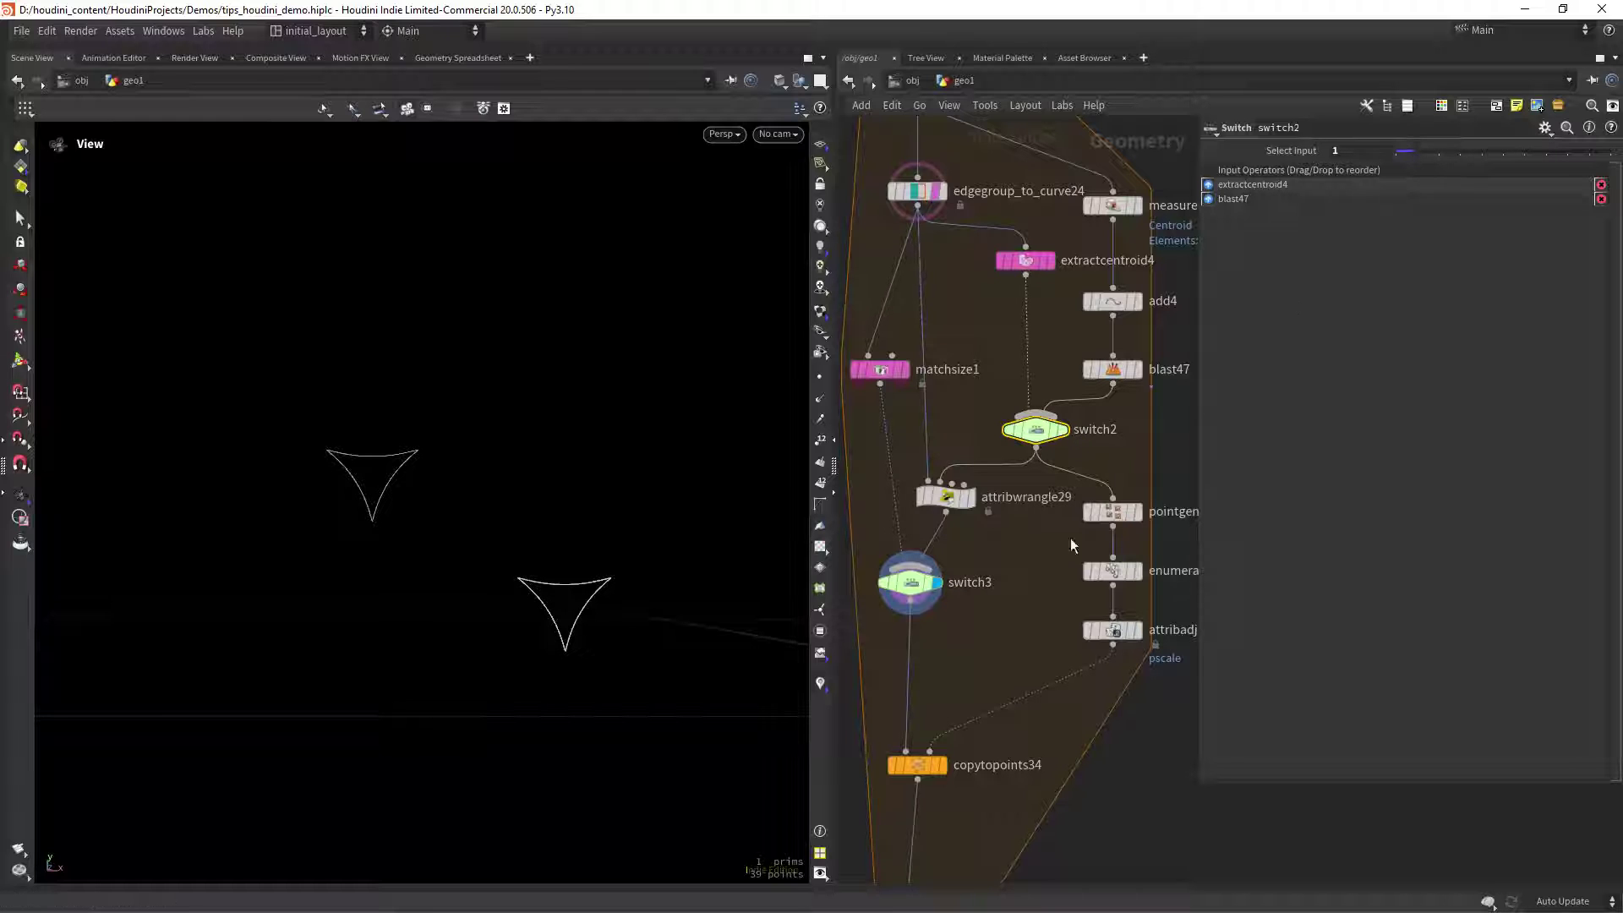
Display the foreach_end6 result and examine the concentric curves across all the shapes
{"action": "middle_click_drag", "start_coordinate": [999, 615], "coordinate": [1001, 502]}
{"action": "scroll", "coordinate": [1002, 503], "scroll_direction": "down", "scroll_amount": 2}
{"action": "middle_click_drag", "start_coordinate": [959, 730], "coordinate": [1001, 597]}
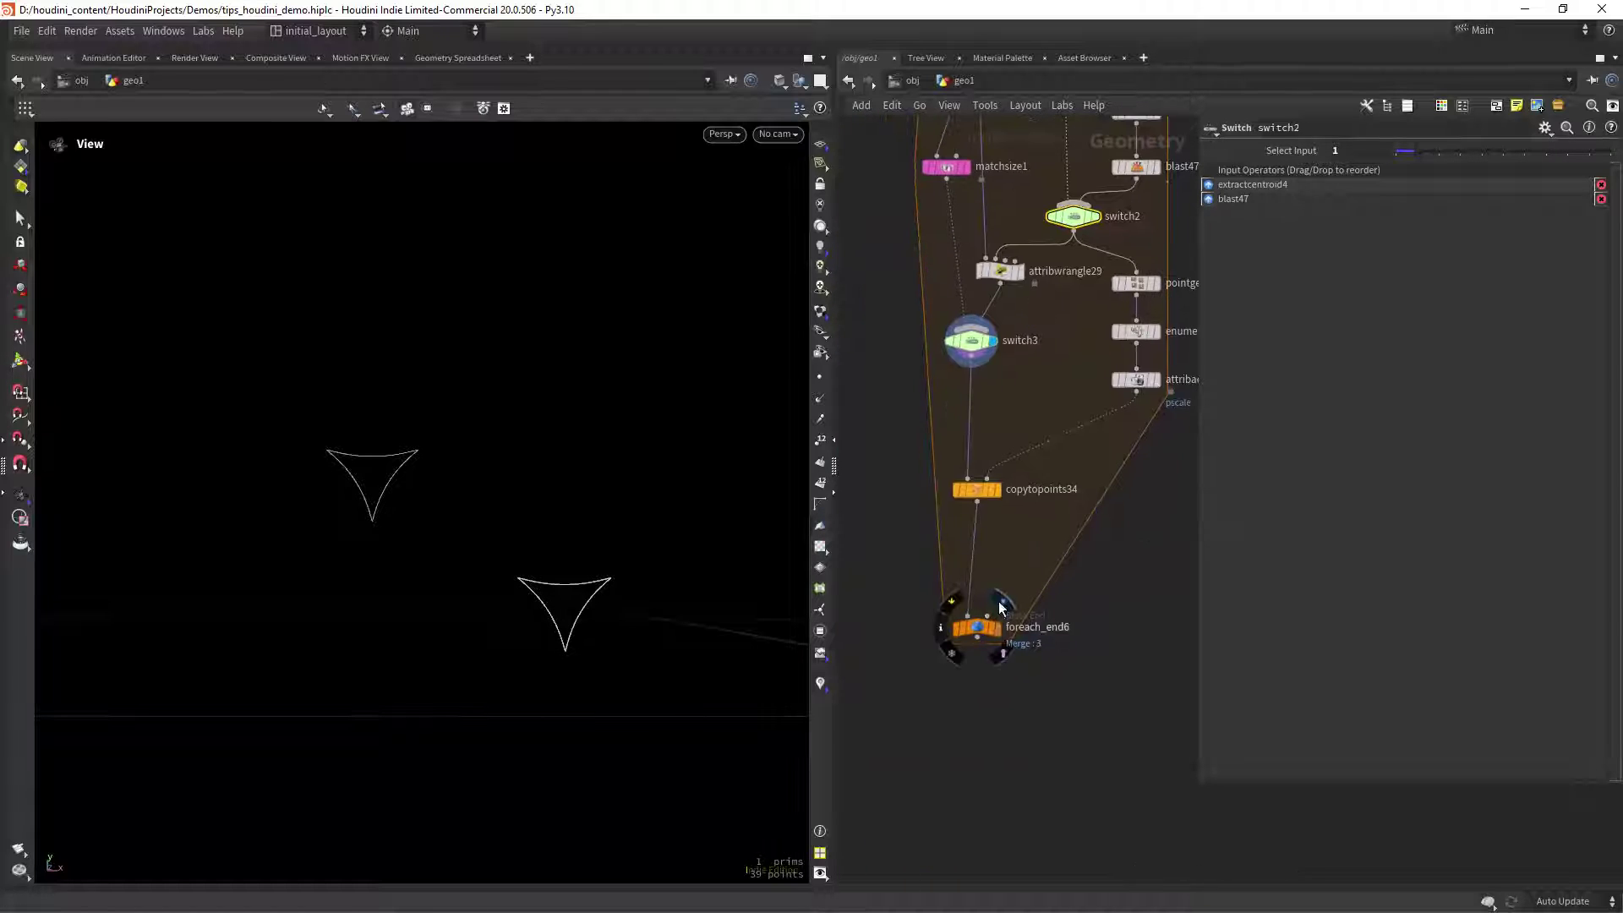
{"action": "left_click", "coordinate": [1000, 606]}
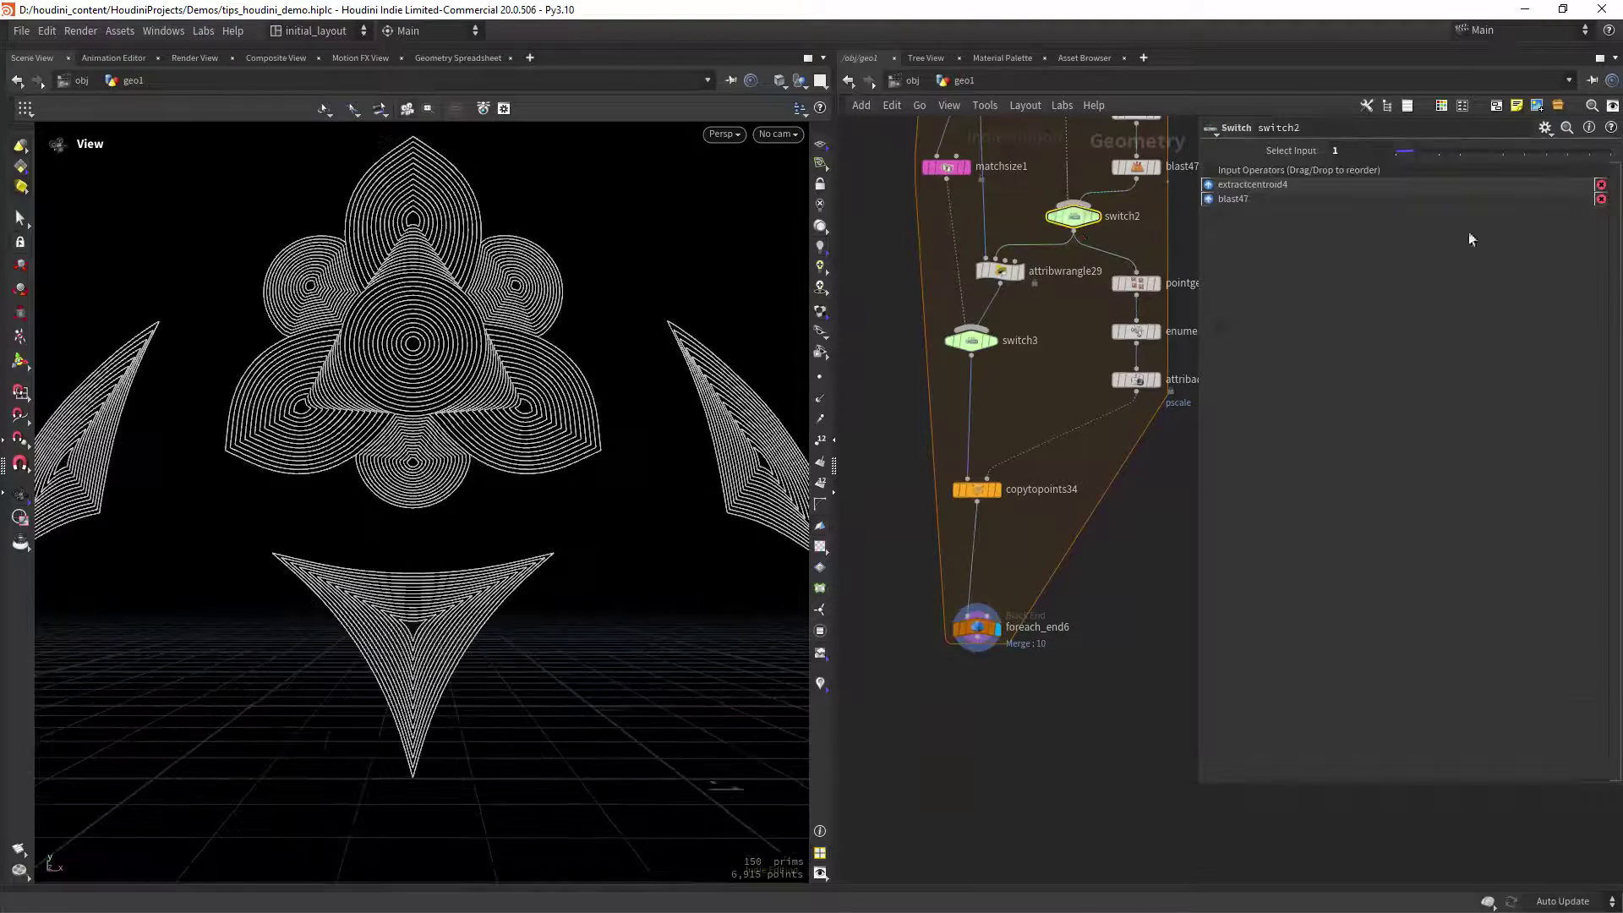
{"action": "scroll", "coordinate": [1104, 512], "scroll_direction": "down", "scroll_amount": 5}
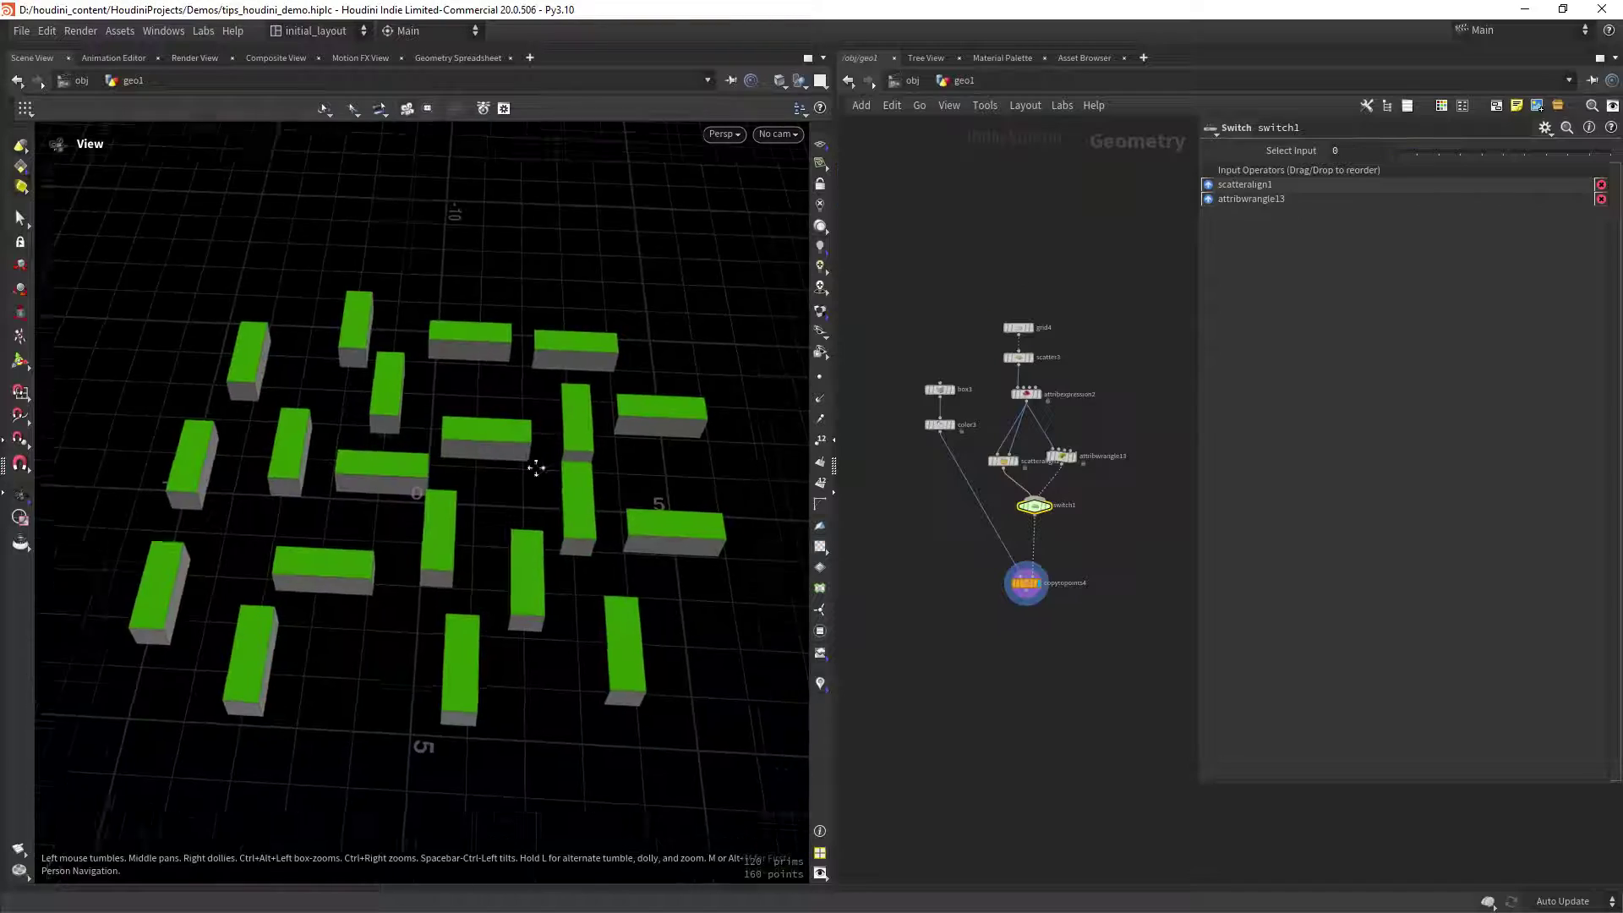
Inspect the scattered green-topped boxes and display the single source box from color3
{"action": "left_click_drag", "start_coordinate": [536, 468], "coordinate": [543, 463]}
{"action": "scroll", "coordinate": [1008, 439], "scroll_direction": "up", "scroll_amount": 3}
{"action": "left_click", "coordinate": [923, 416]}
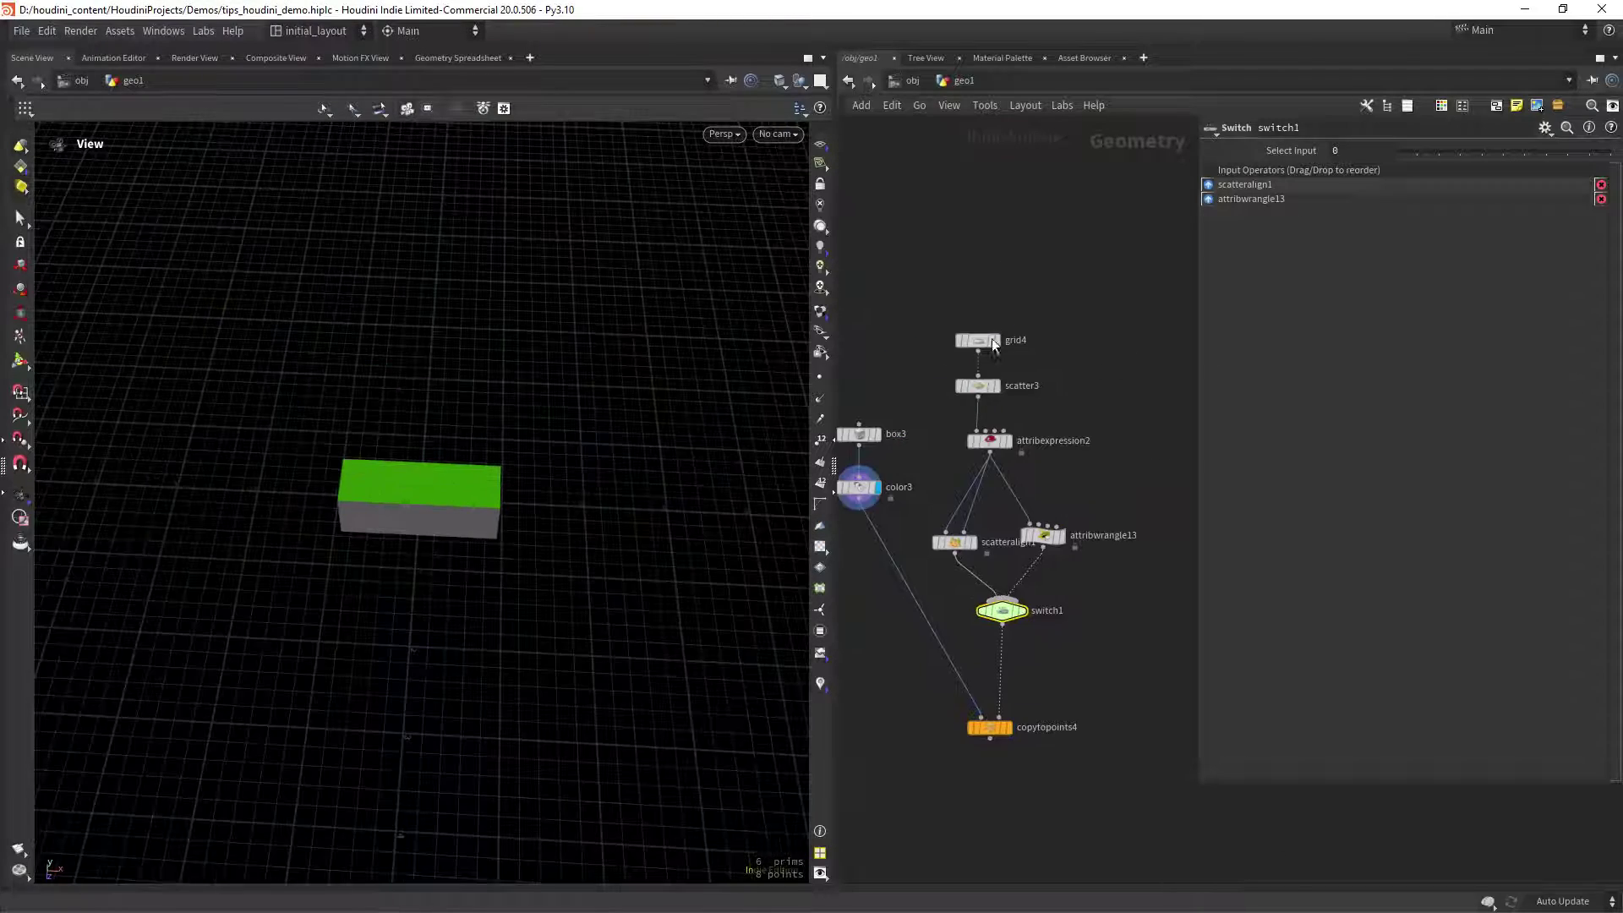
Display grid4, scatter3 and attribexpression2 in turn to inspect the source points and their normals
{"action": "left_click", "coordinate": [993, 340]}
{"action": "middle_click_drag", "start_coordinate": [1008, 367], "coordinate": [1005, 340]}
{"action": "left_click", "coordinate": [990, 358]}
{"action": "left_click", "coordinate": [985, 413]}
{"action": "left_click", "coordinate": [984, 414]}
{"action": "middle_click_drag", "start_coordinate": [1153, 574], "coordinate": [1180, 467]}
Display copytopoints4 and examine scatteralign1's rotation settings, toggling Round to Multiple Of off and on and varying the Global Seed
{"action": "left_click", "coordinate": [977, 408]}
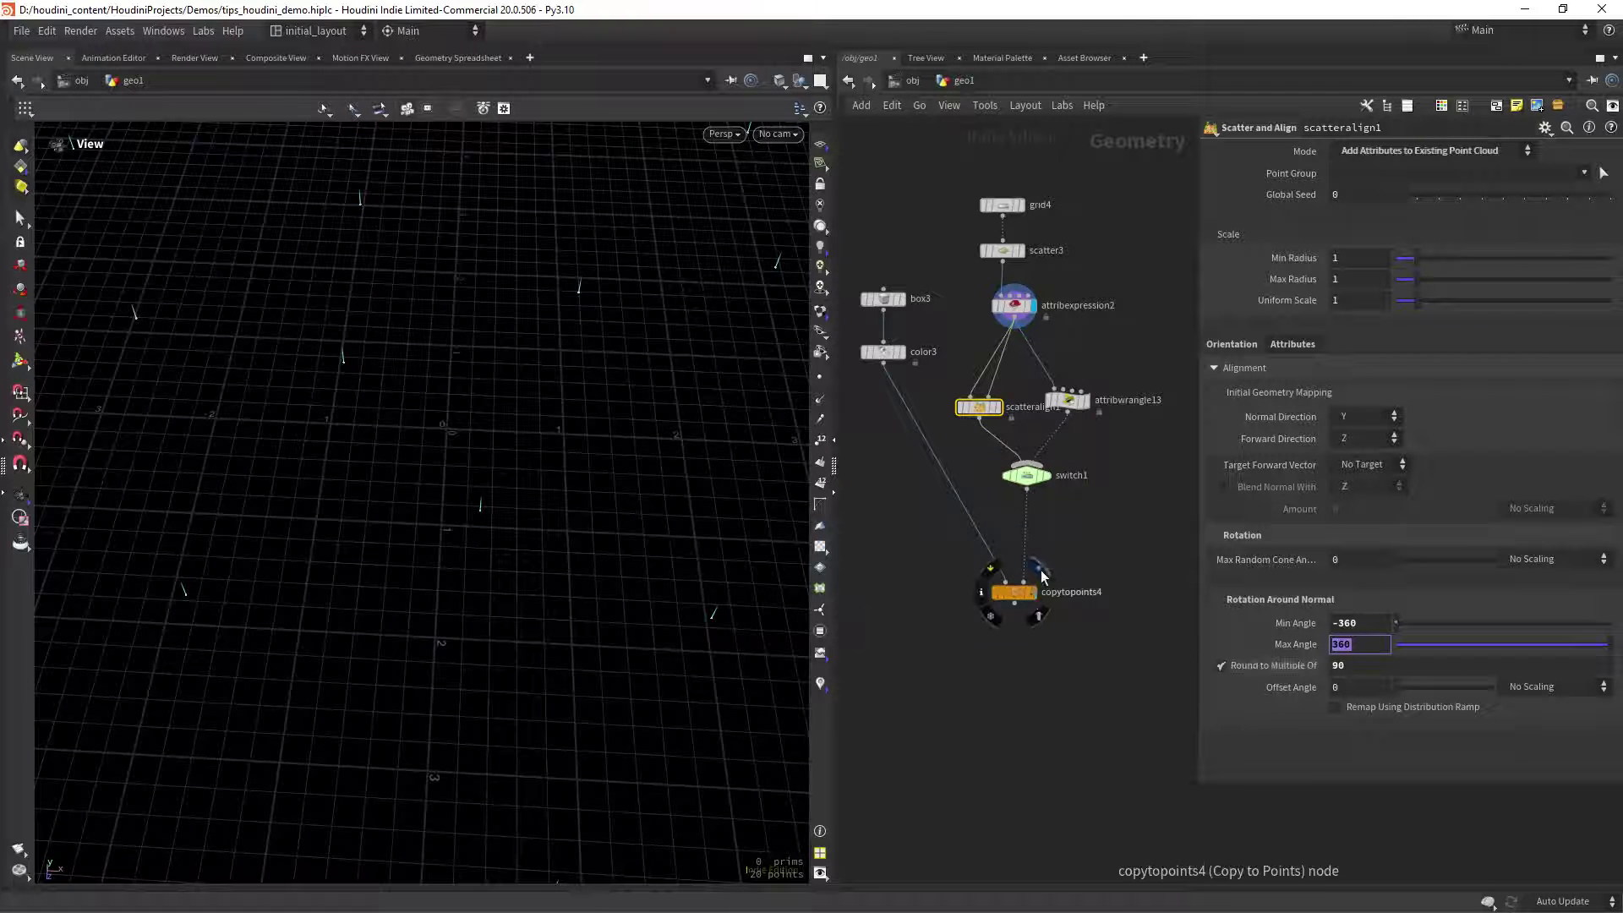
{"action": "left_click", "coordinate": [1040, 572]}
{"action": "scroll", "coordinate": [533, 471], "scroll_direction": "down", "scroll_amount": 5}
{"action": "left_click", "coordinate": [1221, 666]}
{"action": "left_click", "coordinate": [1221, 666]}
{"action": "scroll", "coordinate": [518, 572], "scroll_direction": "down", "scroll_amount": 3}
{"action": "middle_click_drag", "start_coordinate": [519, 573], "coordinate": [342, 575]}
{"action": "scroll", "coordinate": [343, 574], "scroll_direction": "up", "scroll_amount": 2}
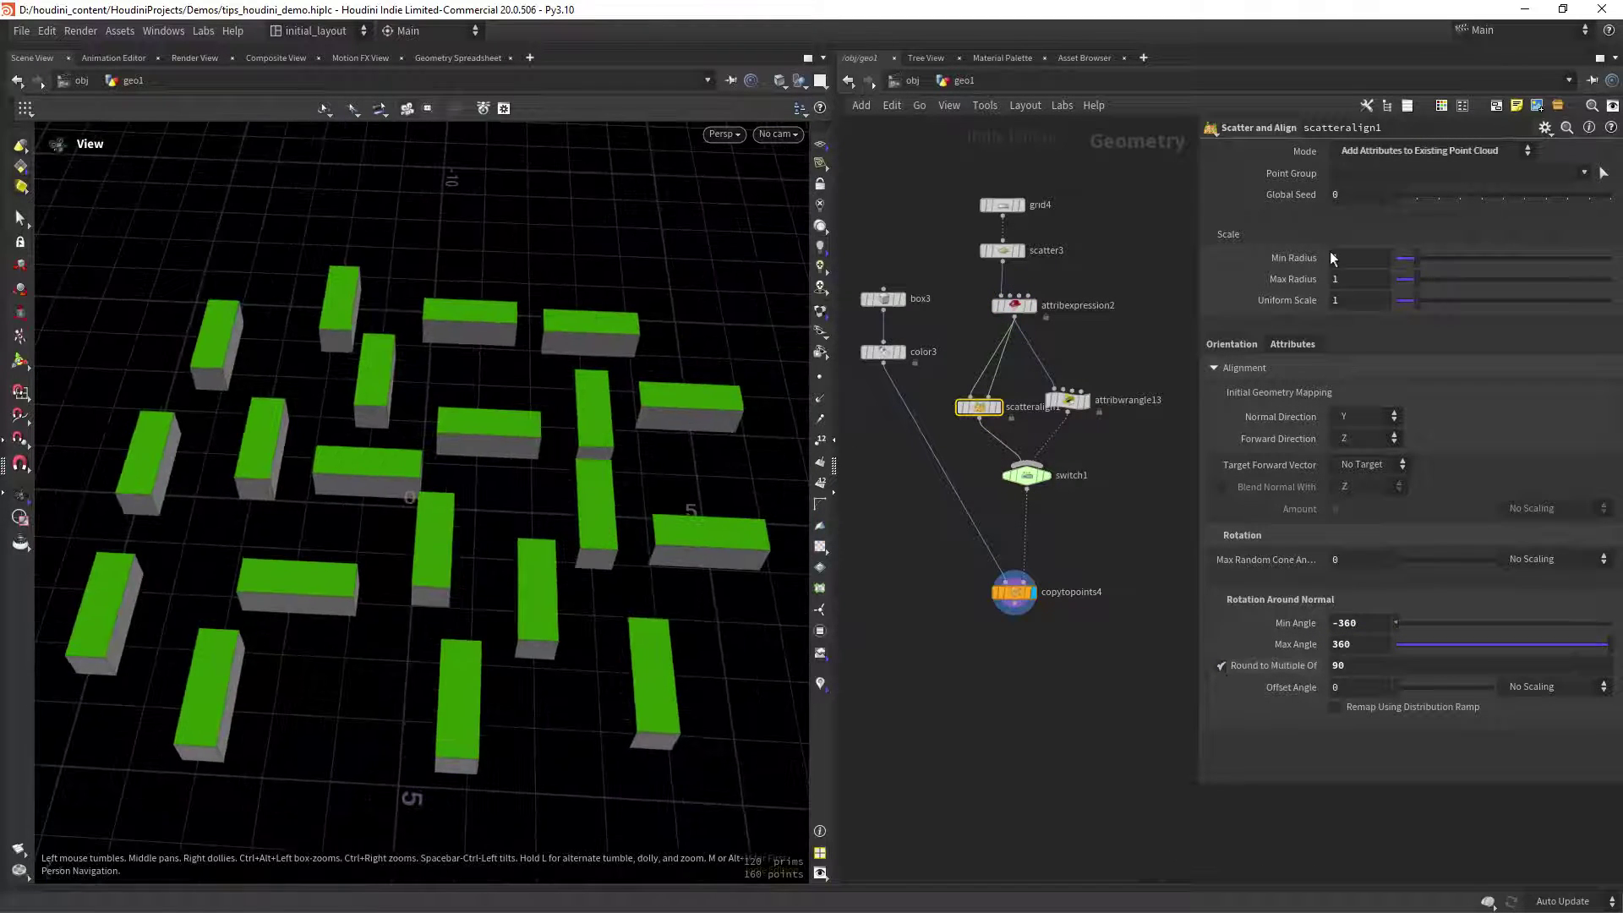
{"action": "left_click_drag", "start_coordinate": [1404, 197], "coordinate": [1358, 199]}
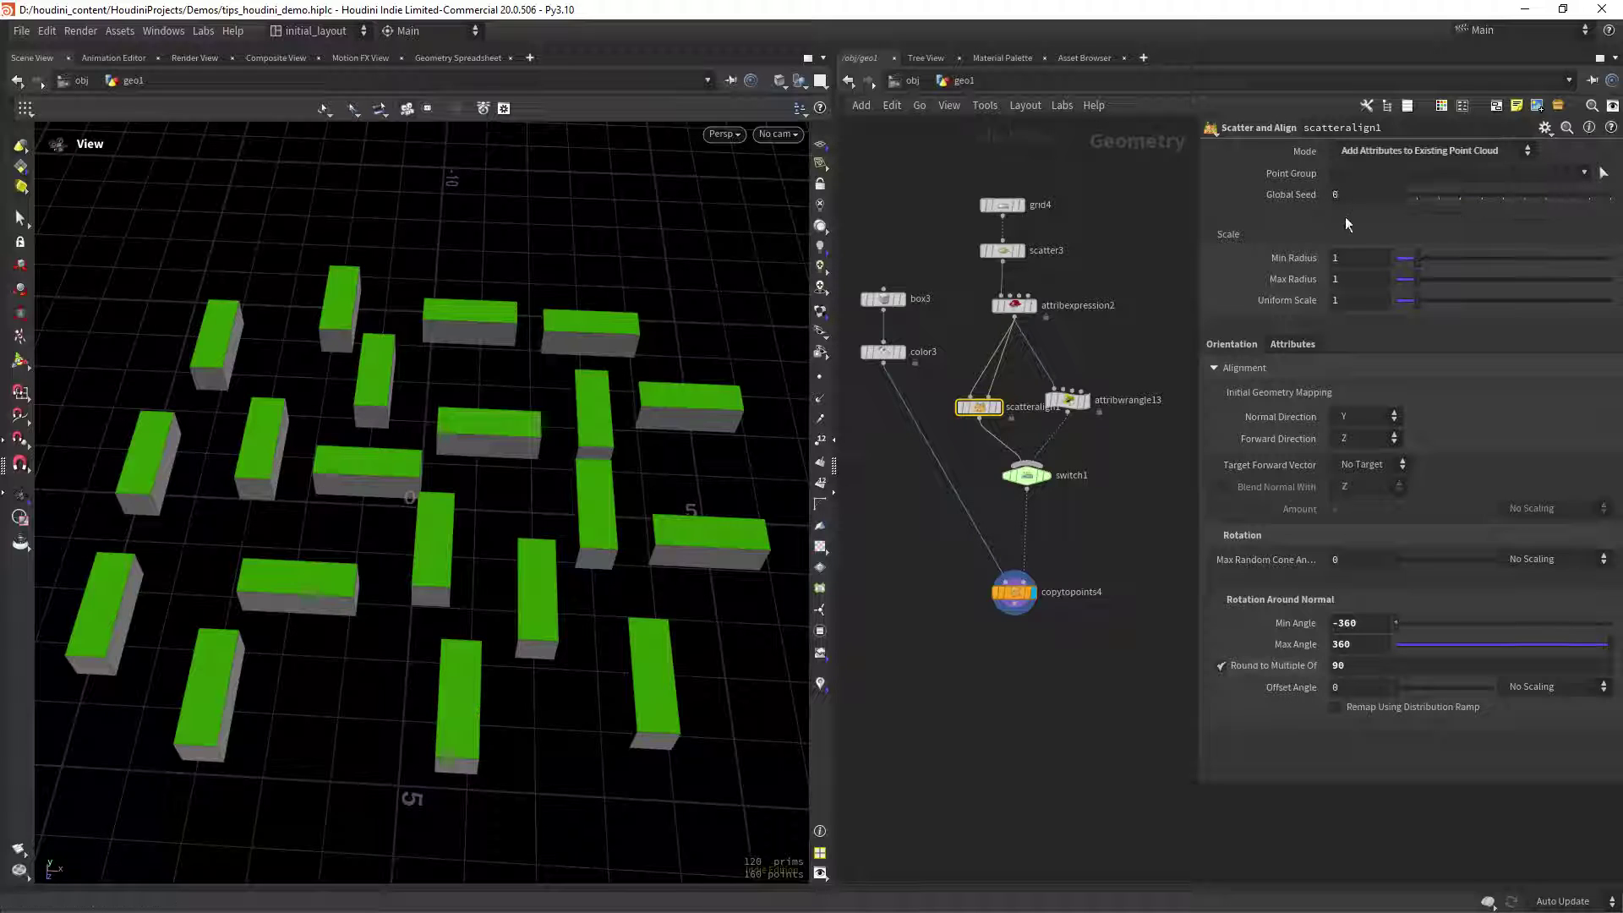
{"action": "scroll", "coordinate": [1102, 526], "scroll_direction": "up", "scroll_amount": 3}
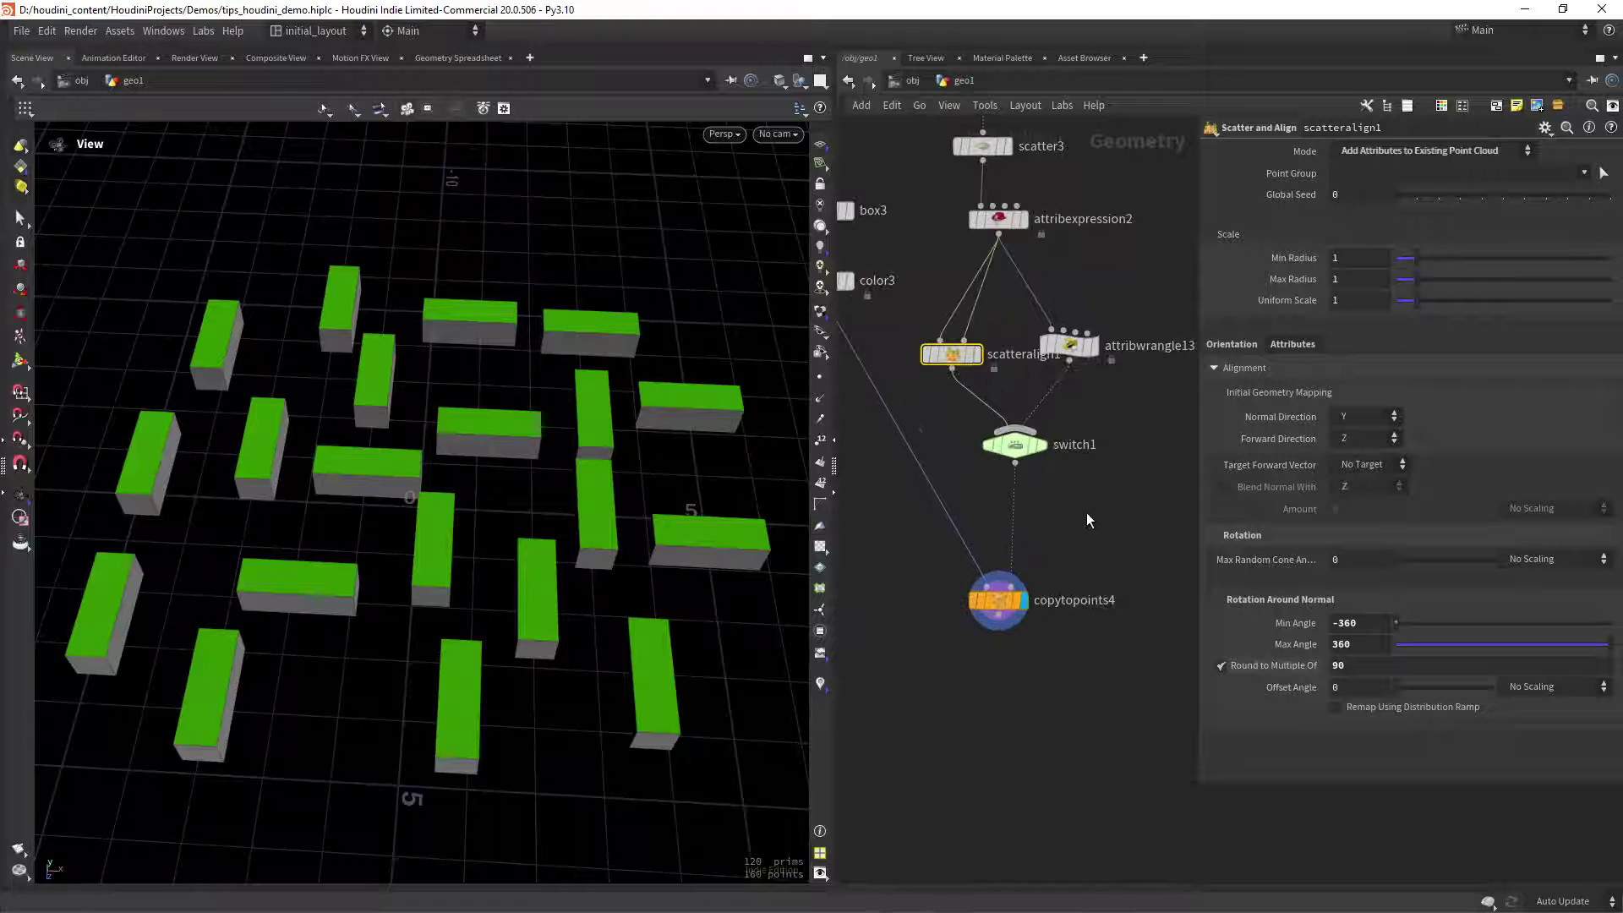
Change switch1 to use the attribwrangle13 input and set that wrangle's Seed to 6
{"action": "left_click", "coordinate": [1023, 479]}
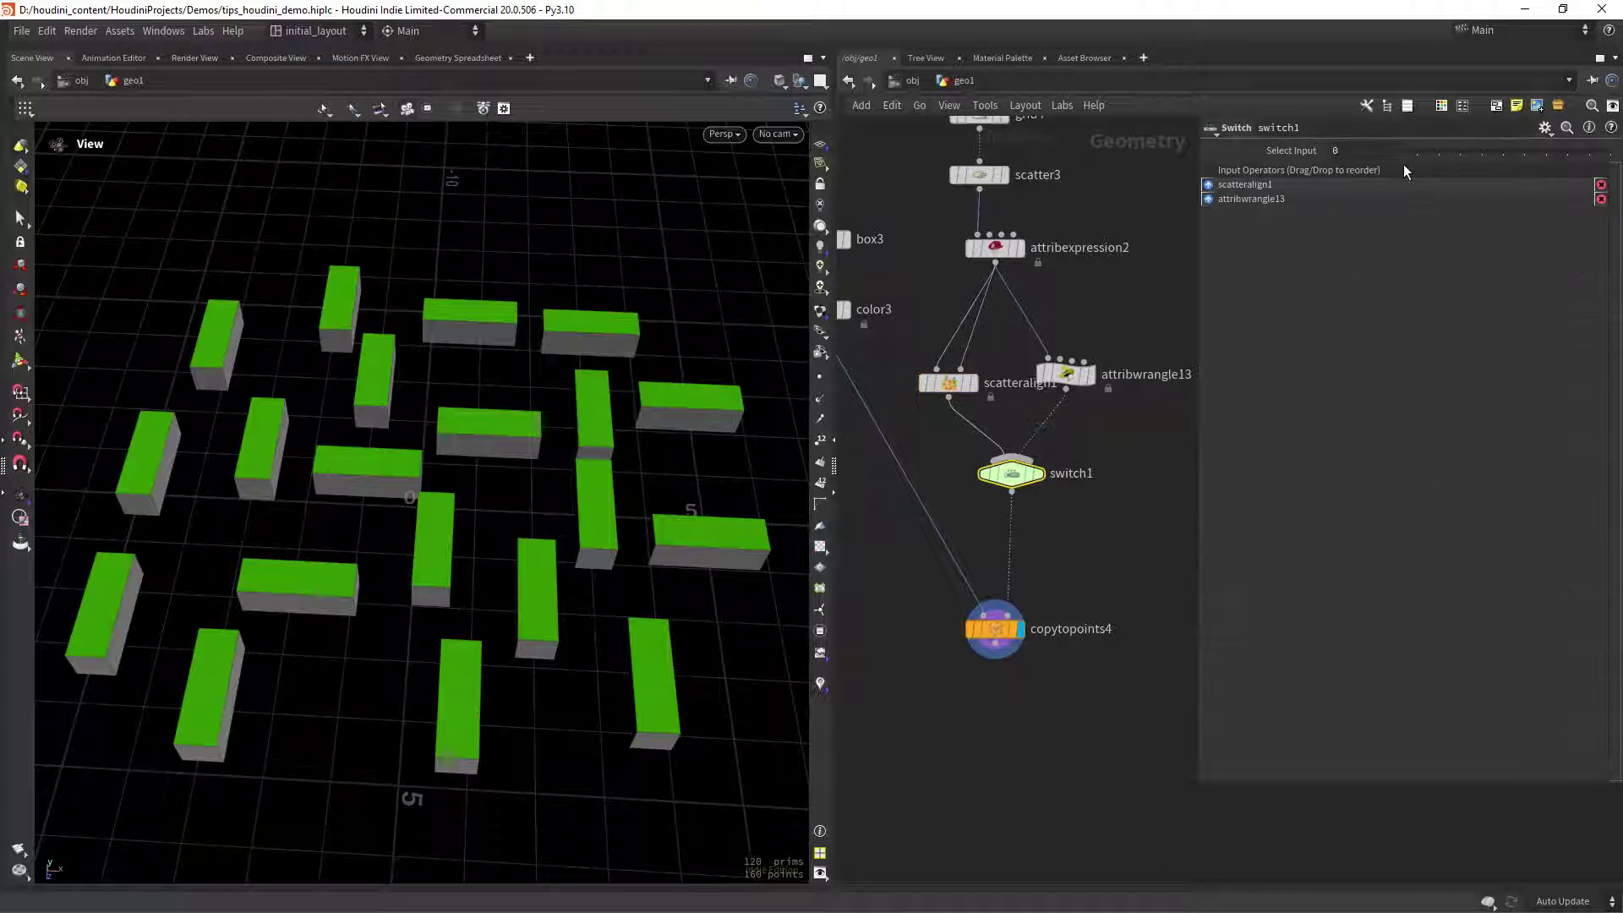
{"action": "left_click_drag", "start_coordinate": [1411, 154], "coordinate": [1427, 154]}
{"action": "left_click", "coordinate": [1066, 375]}
{"action": "left_click_drag", "start_coordinate": [1437, 589], "coordinate": [1540, 593]}
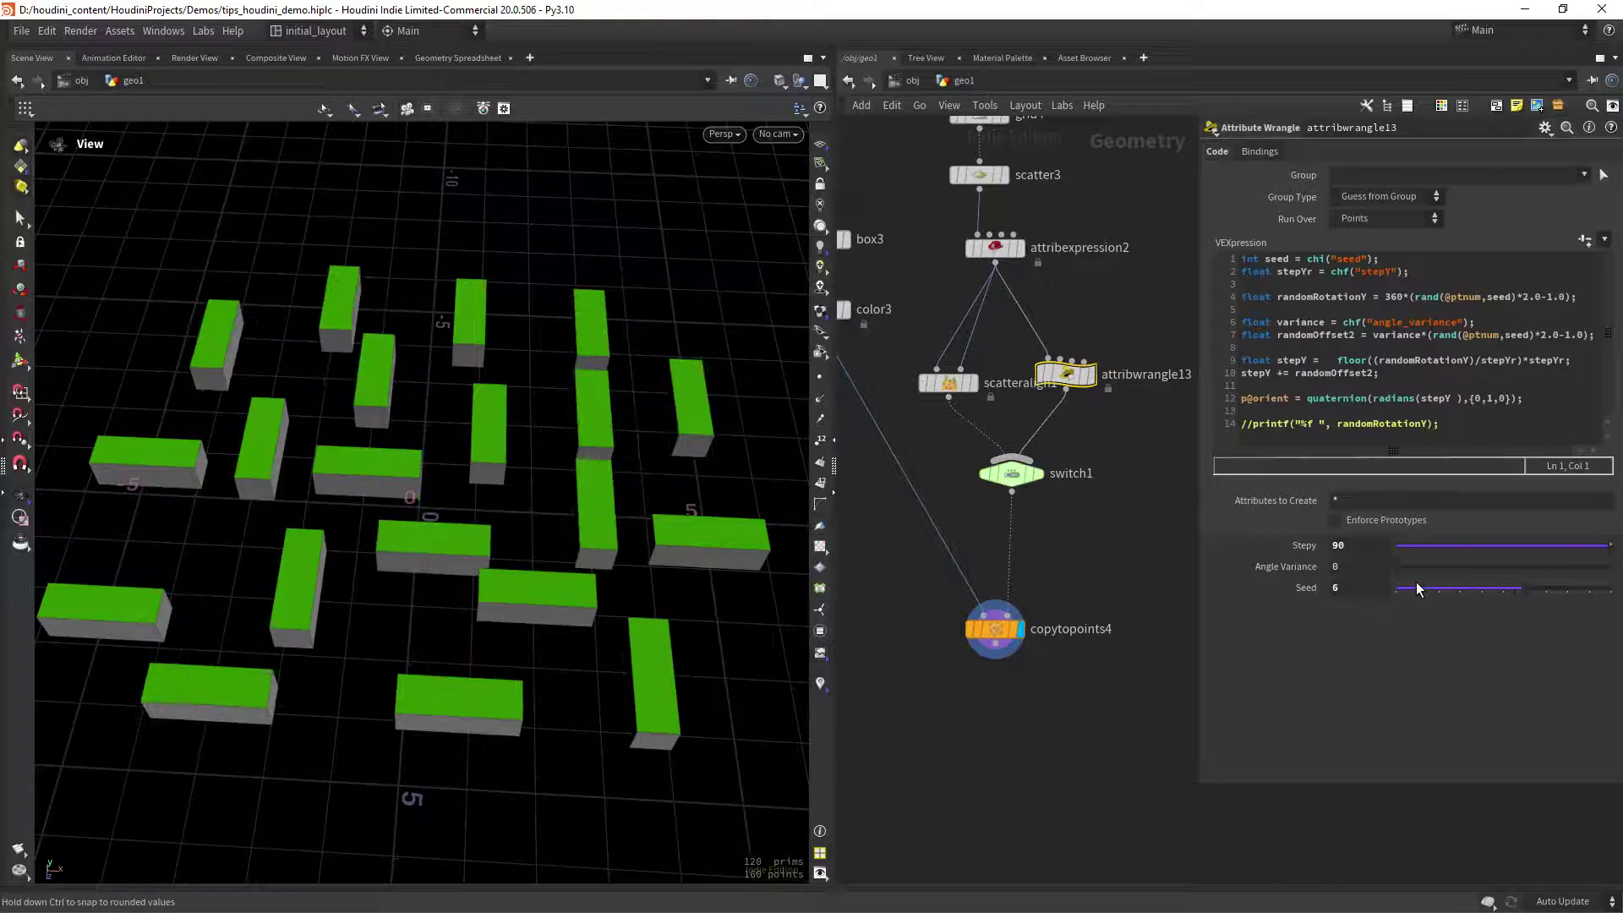
On attribwrangle13, try an Angle Variance of 10, set the Seed to 7, and reduce the Angle Variance to 3
{"action": "key", "text": "Return"}
{"action": "type", "text": "10"}
{"action": "key", "text": "Return"}
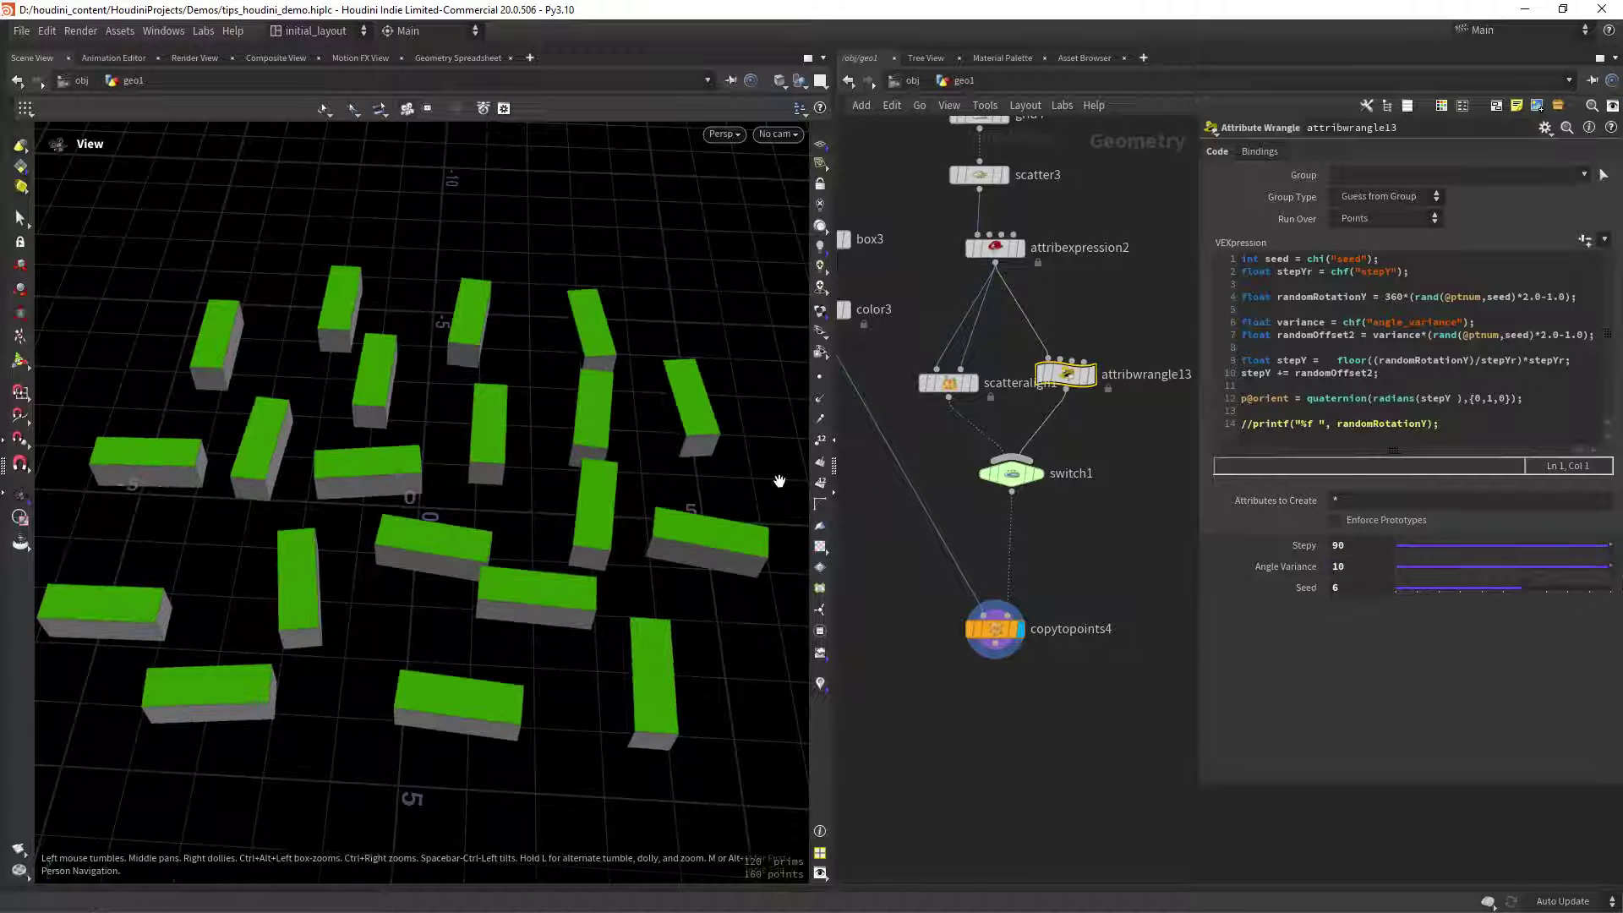
{"action": "left_click_drag", "start_coordinate": [1443, 592], "coordinate": [1552, 601]}
{"action": "type", "text": "3"}
{"action": "key", "text": "Return"}
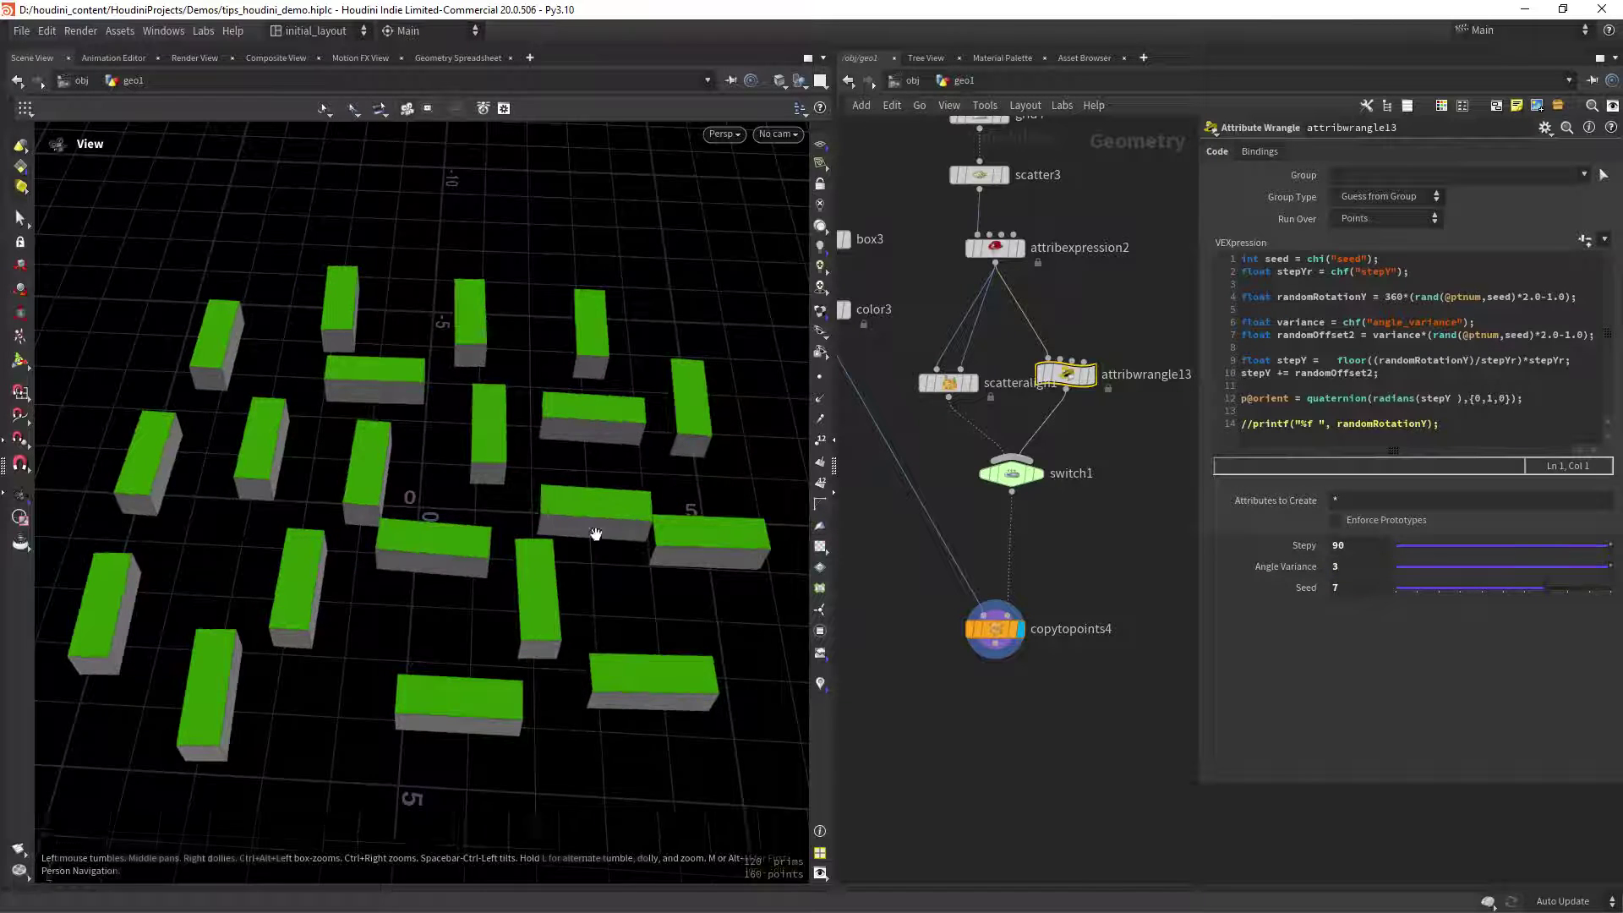
Review the attribwrangle13 VEX code, including the floor() rounding of the random rotation and the Y axis of the quaternion
{"action": "left_click_drag", "start_coordinate": [598, 535], "coordinate": [661, 520]}
{"action": "scroll", "coordinate": [662, 520], "scroll_direction": "down", "scroll_amount": 2}
{"action": "left_click_drag", "start_coordinate": [1199, 308], "coordinate": [1334, 322]}
{"action": "left_click", "coordinate": [1134, 297]}
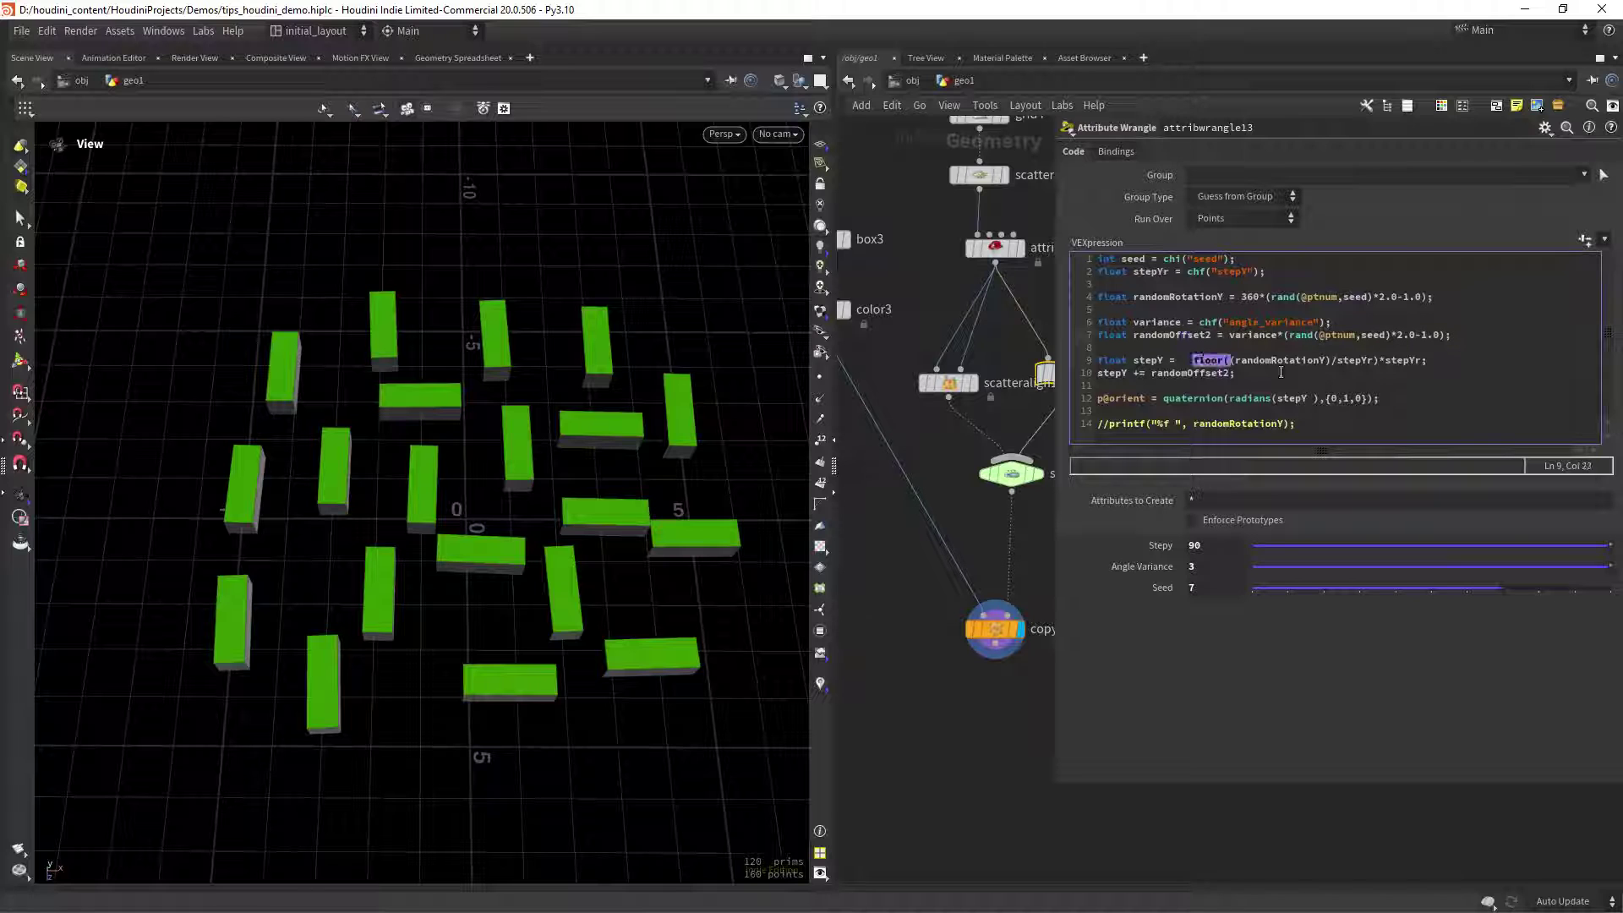
{"action": "double_click", "coordinate": [1345, 401]}
{"action": "left_click_drag", "start_coordinate": [1056, 490], "coordinate": [1213, 508]}
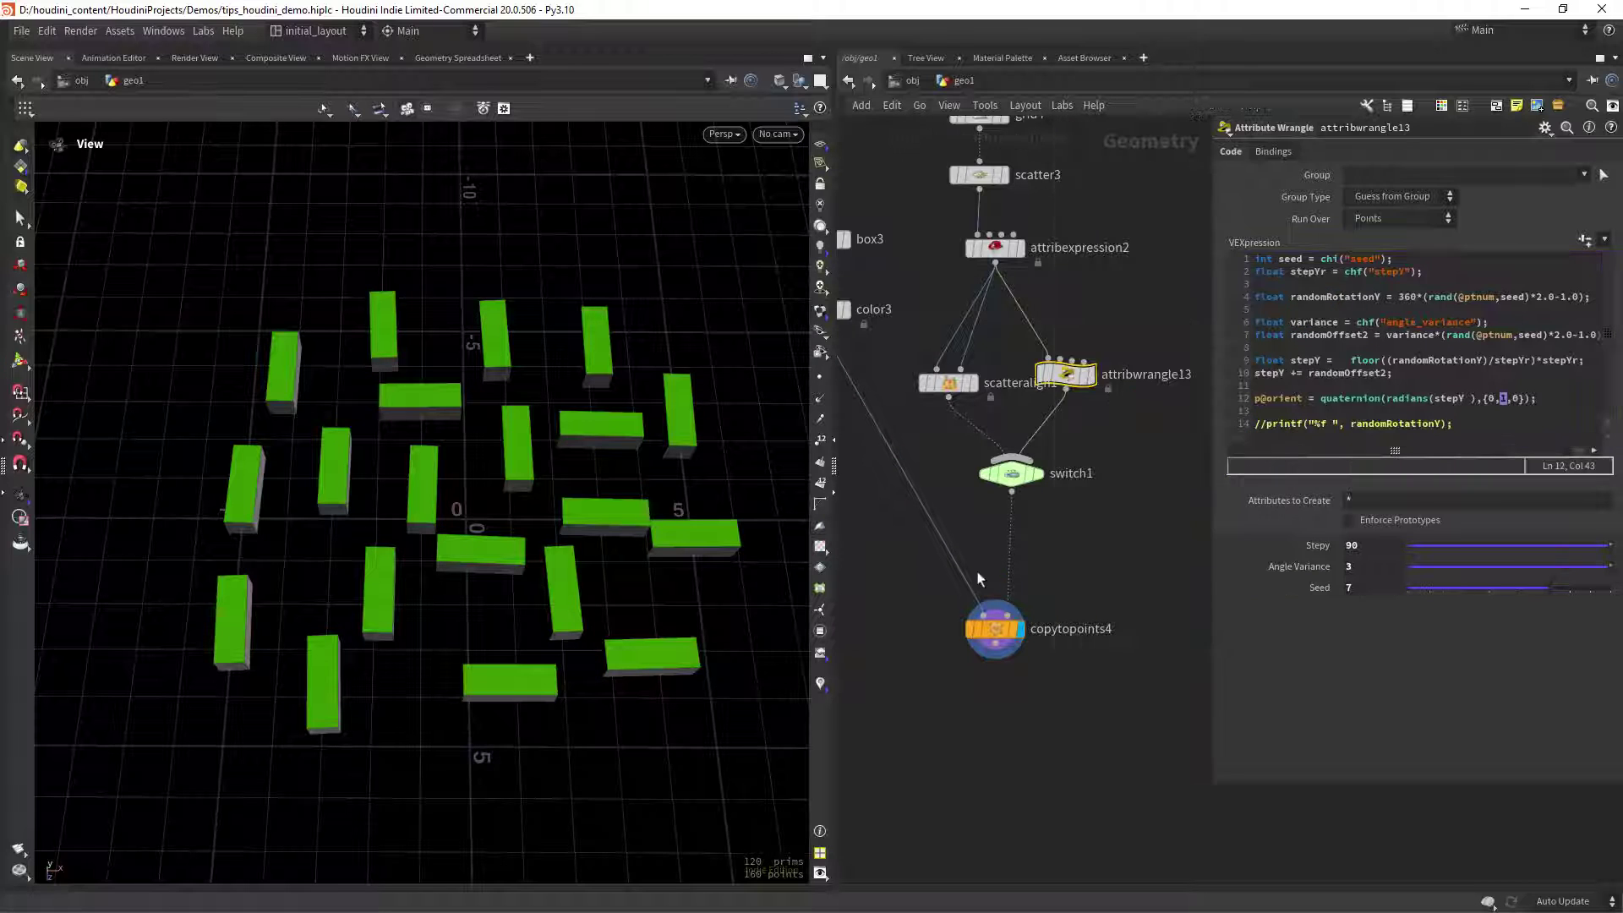
Return to the earlier for-each network and display its final output in the viewport
{"action": "scroll", "coordinate": [978, 571], "scroll_direction": "down", "scroll_amount": 3}
{"action": "scroll", "coordinate": [591, 578], "scroll_direction": "down", "scroll_amount": 3}
{"action": "scroll", "coordinate": [605, 579], "scroll_direction": "up", "scroll_amount": 2}
{"action": "right_click_drag", "start_coordinate": [956, 566], "coordinate": [897, 591]}
{"action": "middle_click_drag", "start_coordinate": [898, 591], "coordinate": [1093, 539]}
{"action": "right_click_drag", "start_coordinate": [1093, 538], "coordinate": [1059, 562]}
{"action": "middle_click_drag", "start_coordinate": [1058, 585], "coordinate": [1091, 598]}
{"action": "scroll", "coordinate": [949, 586], "scroll_direction": "up", "scroll_amount": 3}
{"action": "left_click", "coordinate": [920, 569]}
{"action": "middle_click_drag", "start_coordinate": [1068, 585], "coordinate": [1036, 581]}
{"action": "left_click_drag", "start_coordinate": [676, 622], "coordinate": [628, 529]}
{"action": "scroll", "coordinate": [628, 528], "scroll_direction": "up", "scroll_amount": 3}
Display the concentric curves network's final result and inspect the curves on all the shapes
{"action": "left_click", "coordinate": [1082, 502]}
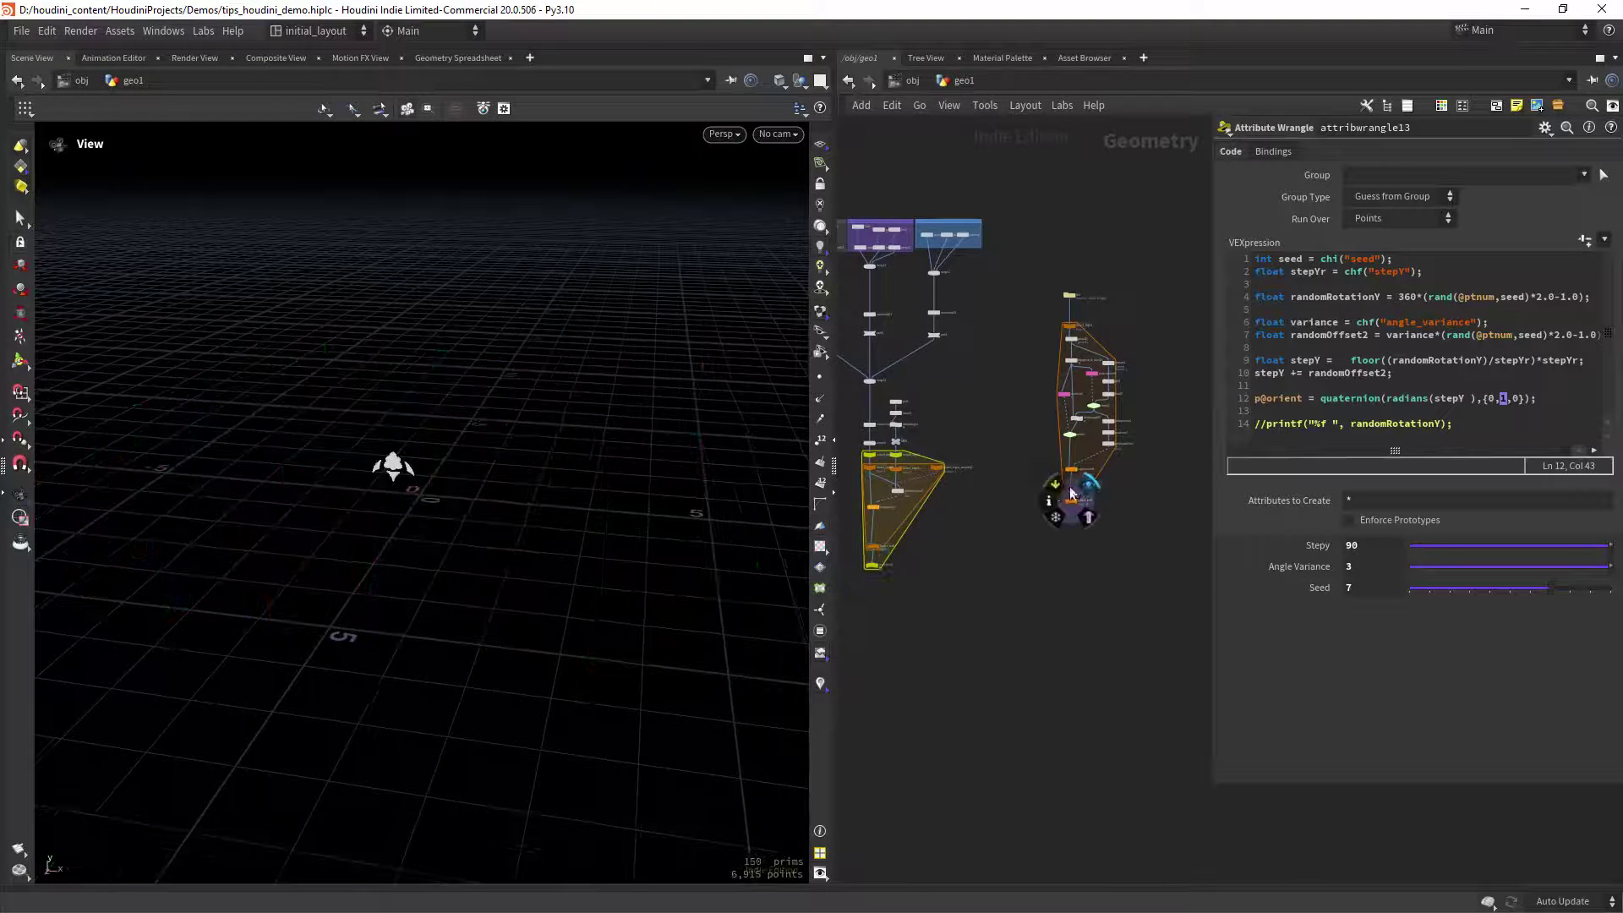
{"action": "left_click_drag", "start_coordinate": [692, 363], "coordinate": [612, 549]}
{"action": "scroll", "coordinate": [582, 485], "scroll_direction": "up", "scroll_amount": 3}
{"action": "scroll", "coordinate": [591, 492], "scroll_direction": "down", "scroll_amount": 2}
{"action": "scroll", "coordinate": [1046, 600], "scroll_direction": "down", "scroll_amount": 3}
{"action": "middle_click_drag", "start_coordinate": [1109, 610], "coordinate": [986, 543]}
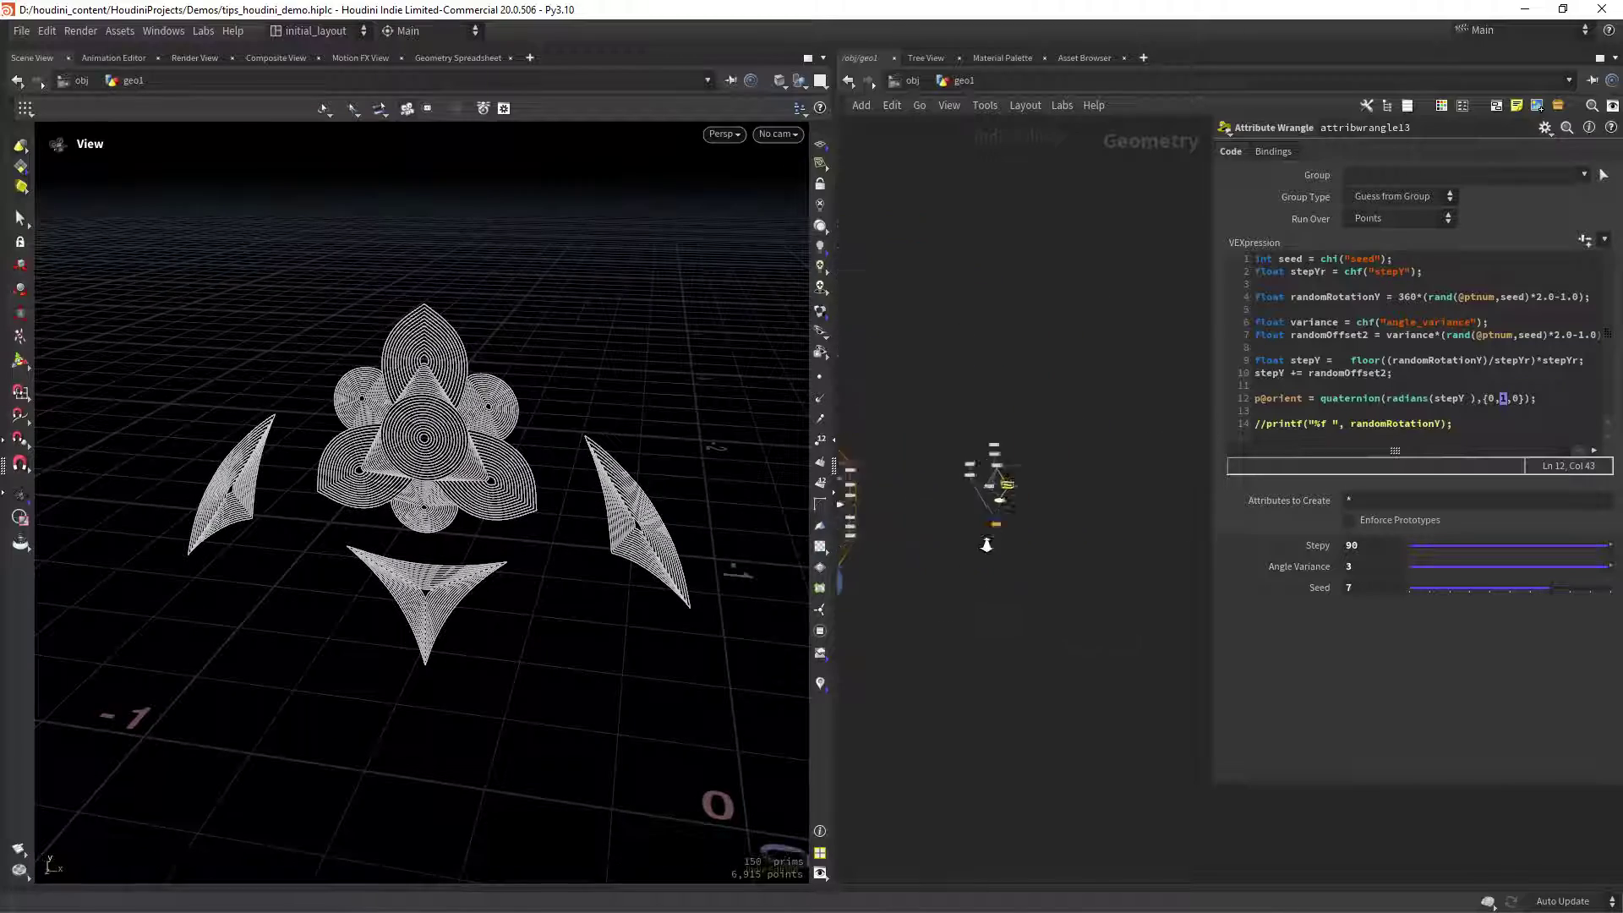